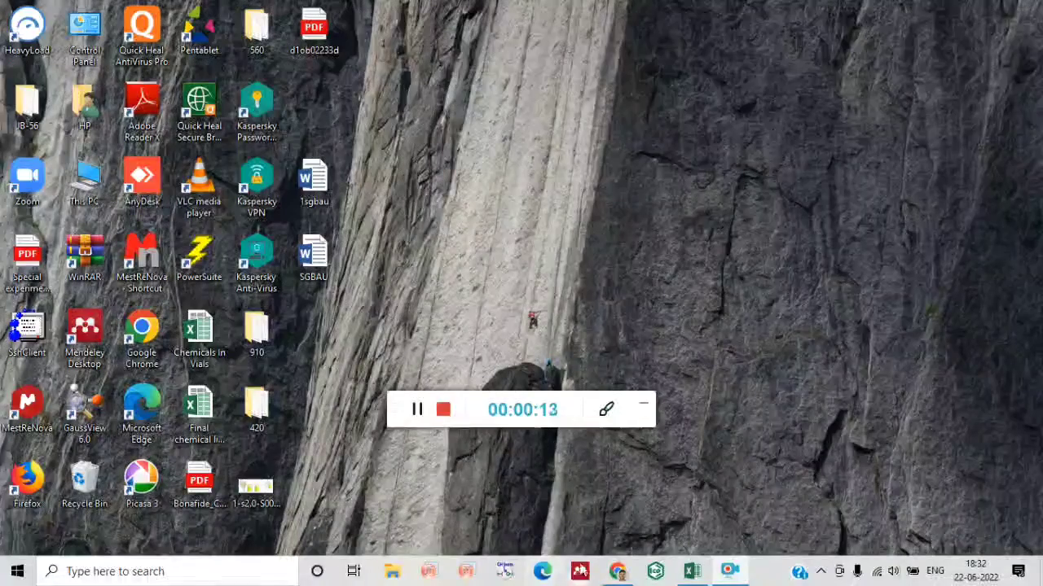
# Switch to the Excel workbook and delete the empty column between the binding energy and counts data.
pyautogui.click(690, 575)
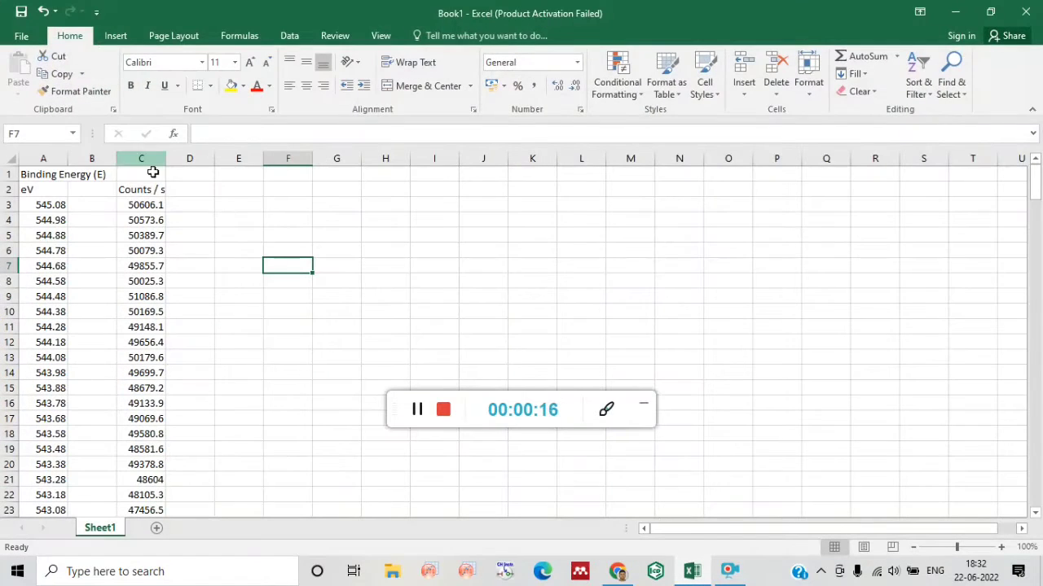
pyautogui.click(91, 157)
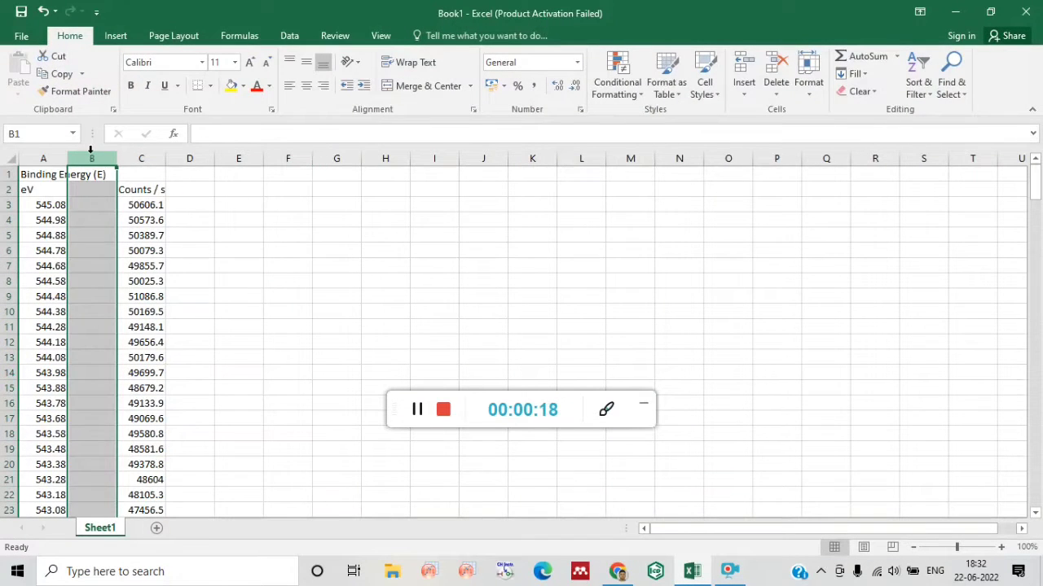
pyautogui.rightClick(90, 150)
pyautogui.click(145, 277)
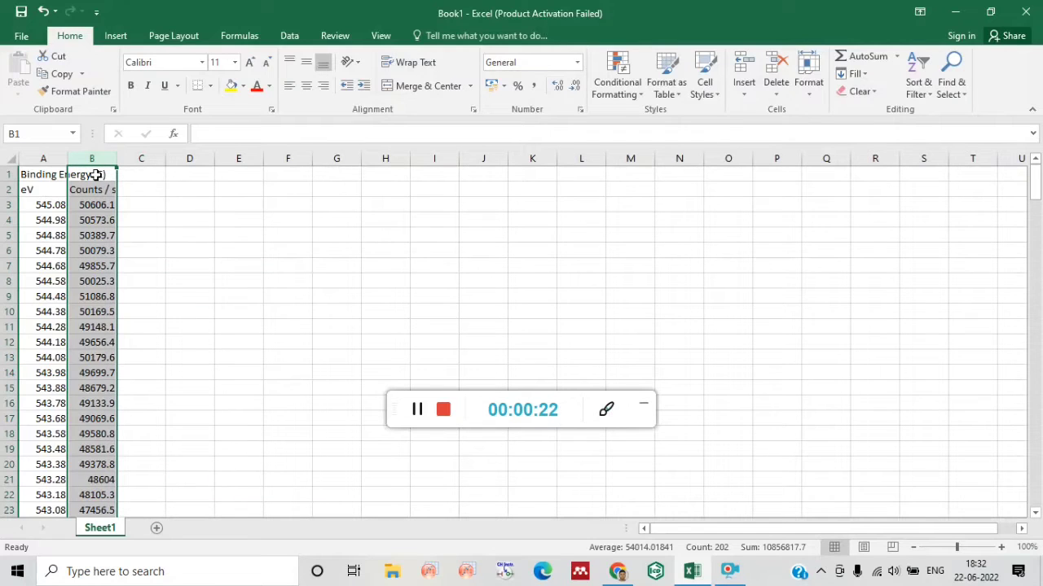
pyautogui.click(136, 209)
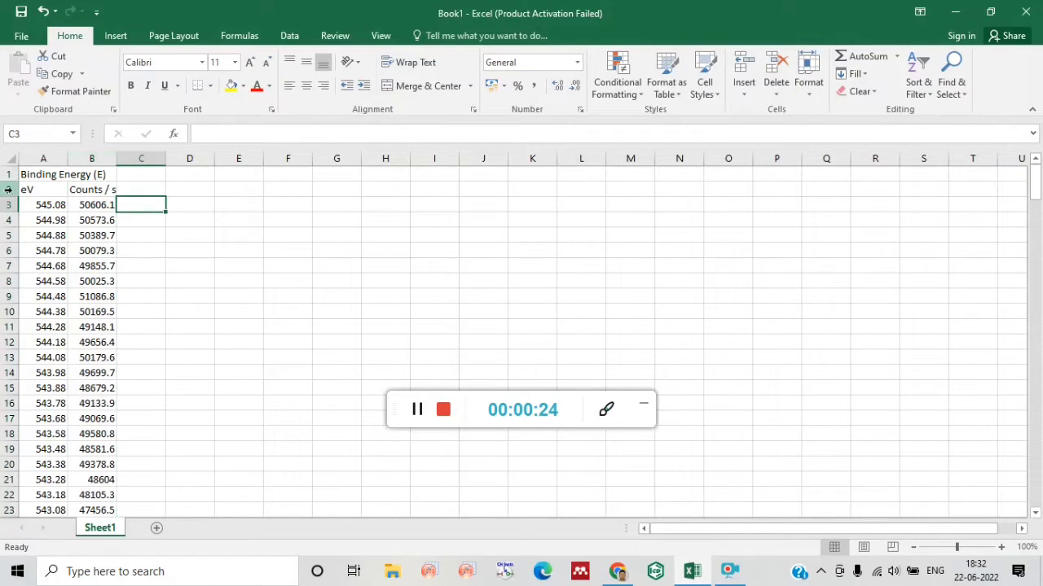
pyautogui.click(41, 174)
pyautogui.hotkey('ctrl', 'shift', 'Down')
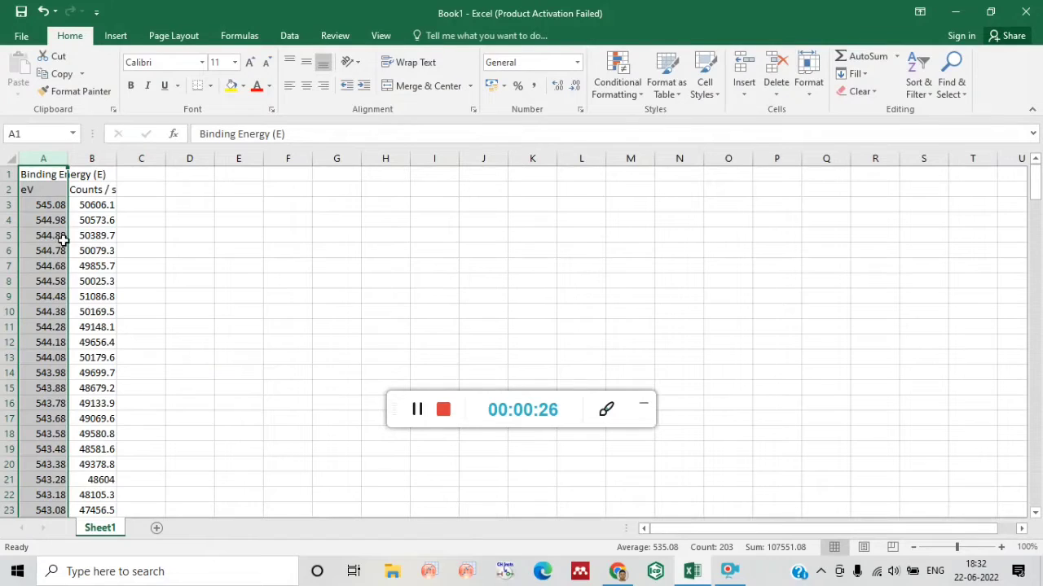
pyautogui.click(94, 157)
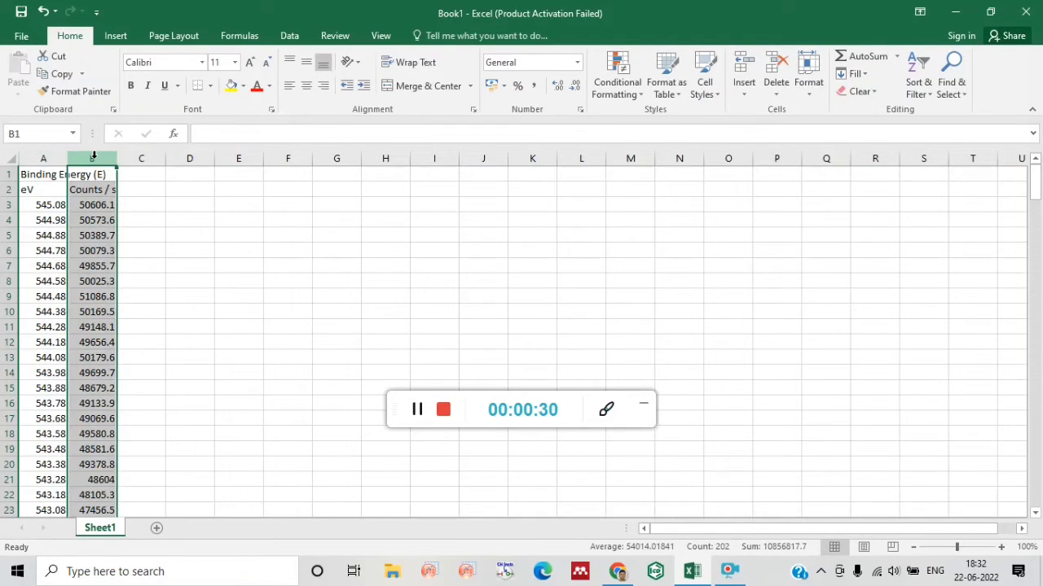
pyautogui.click(154, 203)
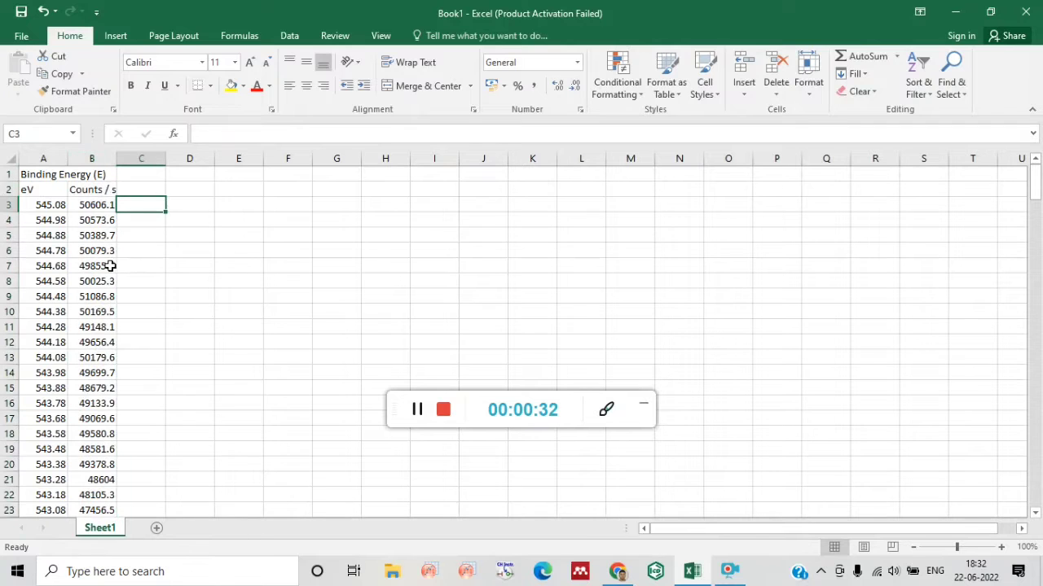
# Copy the numeric binding energy and counts data in A3:B203, without the header rows.
pyautogui.moveTo(34, 210); pyautogui.dragTo(112, 372)
pyautogui.moveTo(1034, 184); pyautogui.dragTo(1024, 500)
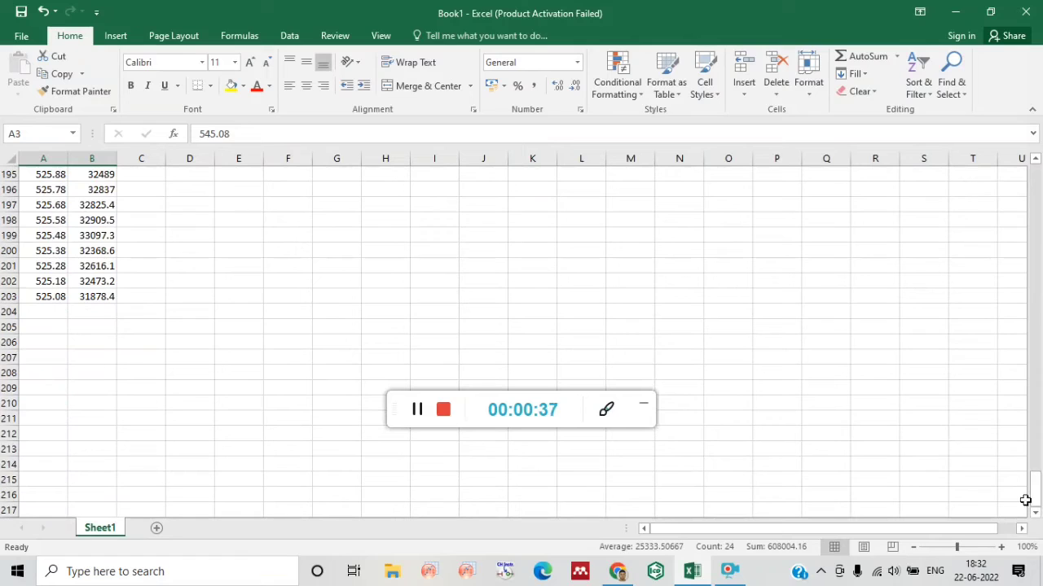
pyautogui.keyDown('shift'); pyautogui.click(109, 296); pyautogui.keyUp('shift')
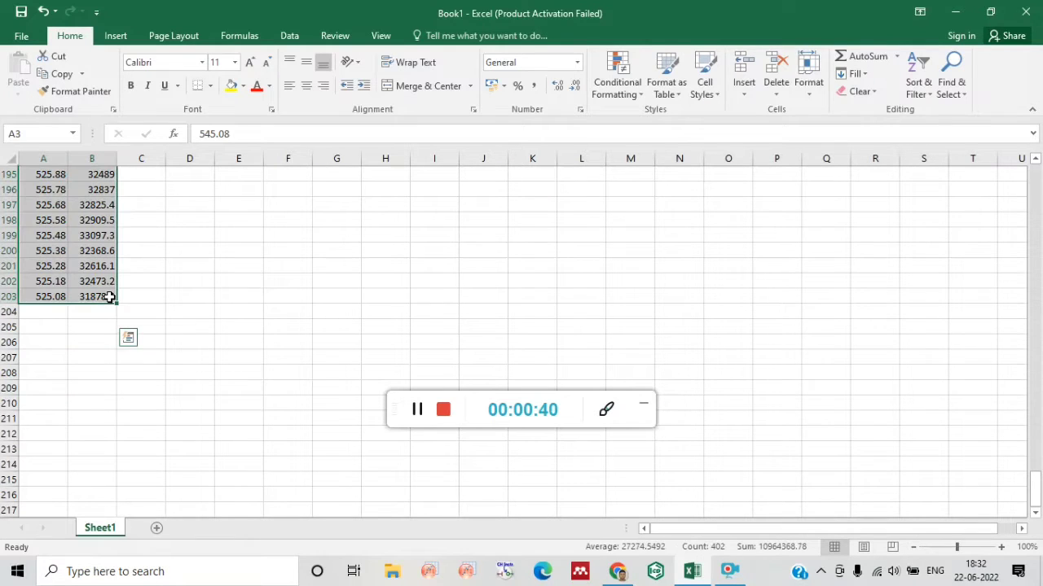
pyautogui.hotkey('ctrl', 'c')
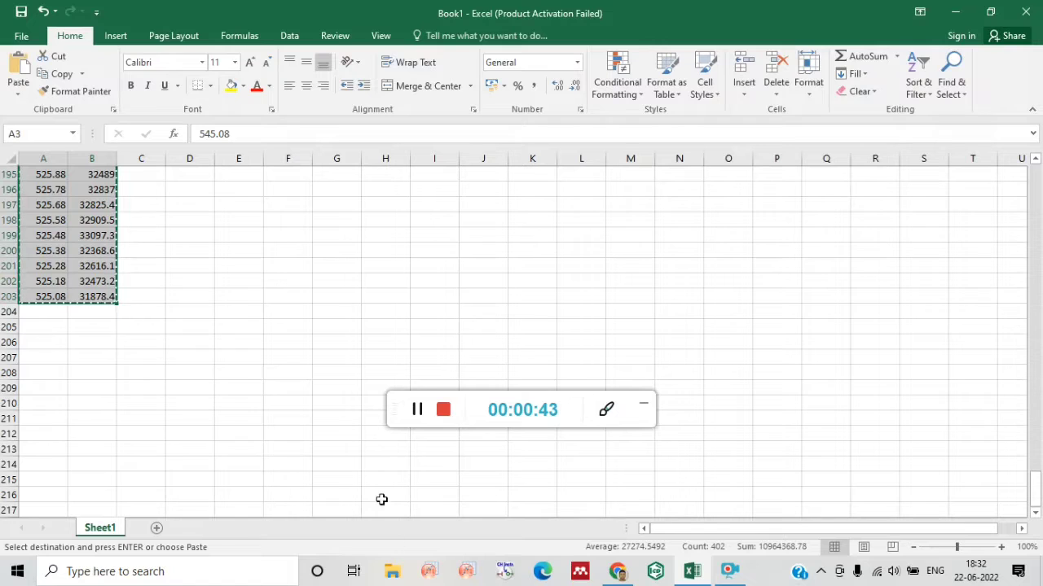
# Open OriginPro and paste the copied data into Book1, starting at row 1 of column A(X).
pyautogui.click(432, 572)
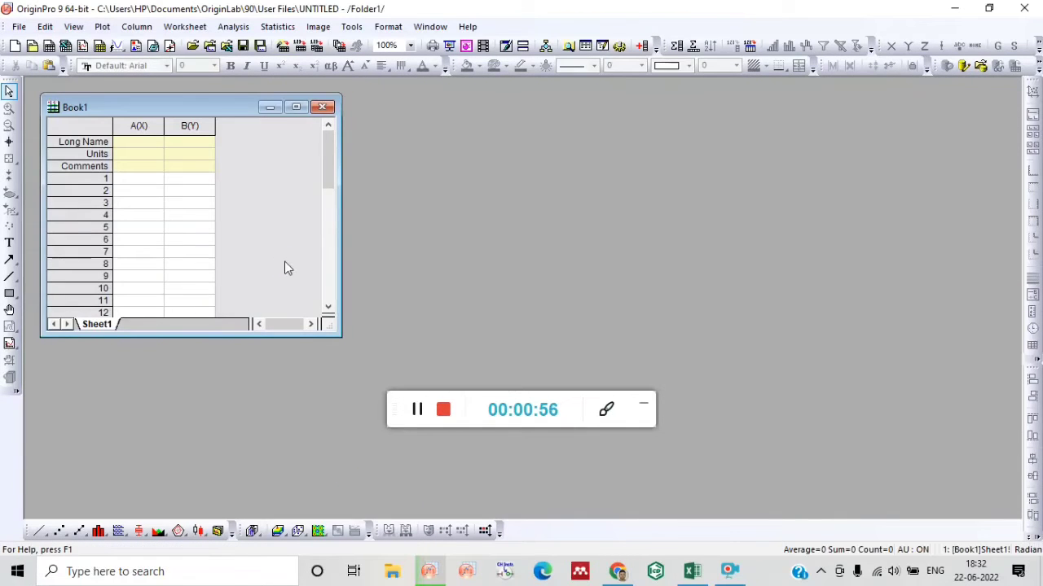
pyautogui.click(137, 183)
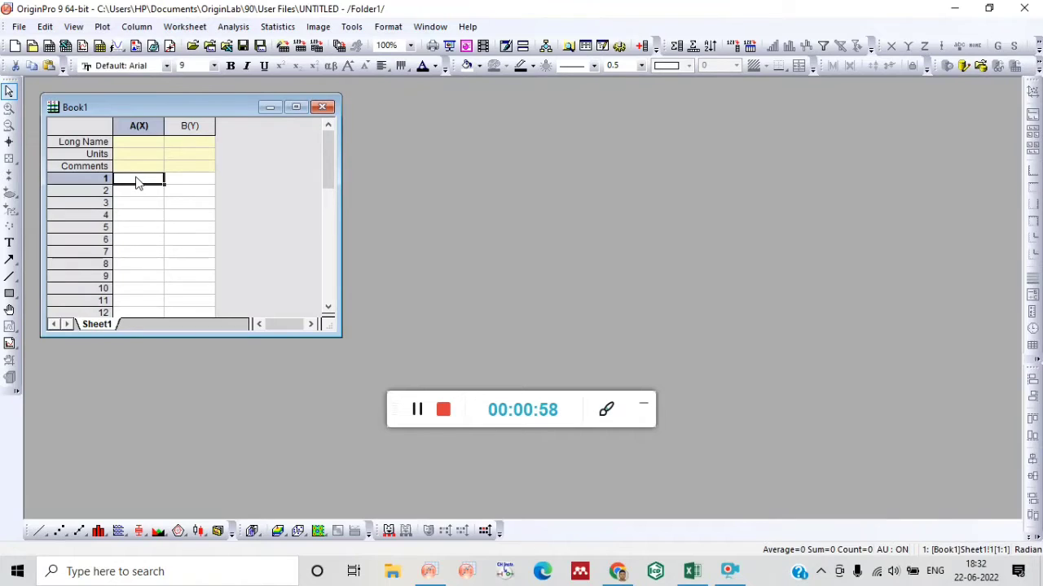
pyautogui.hotkey('ctrl', 'v')
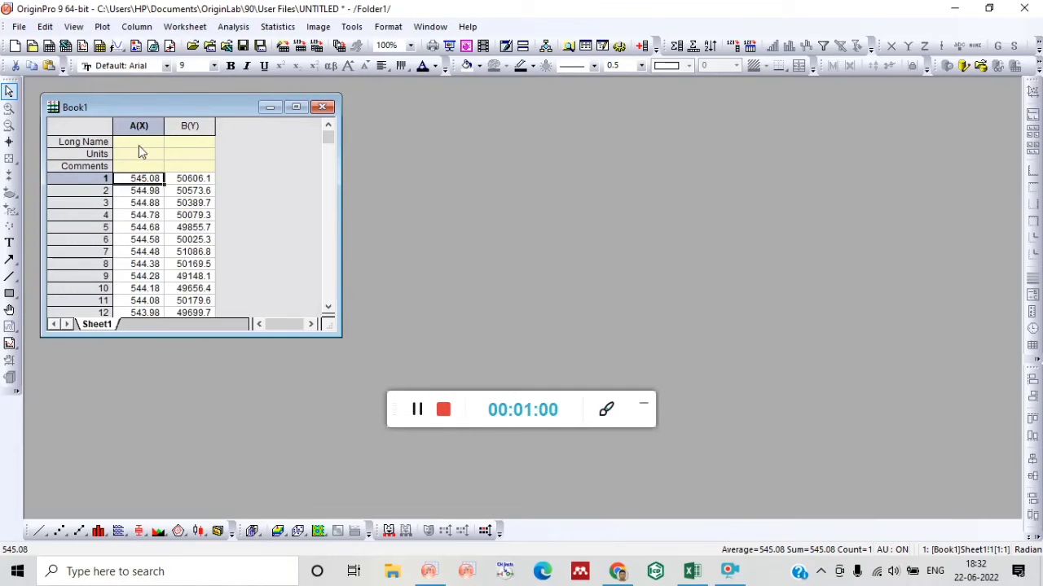
# Set the long name of column A(X) to "Binding energy".
pyautogui.click(138, 144)
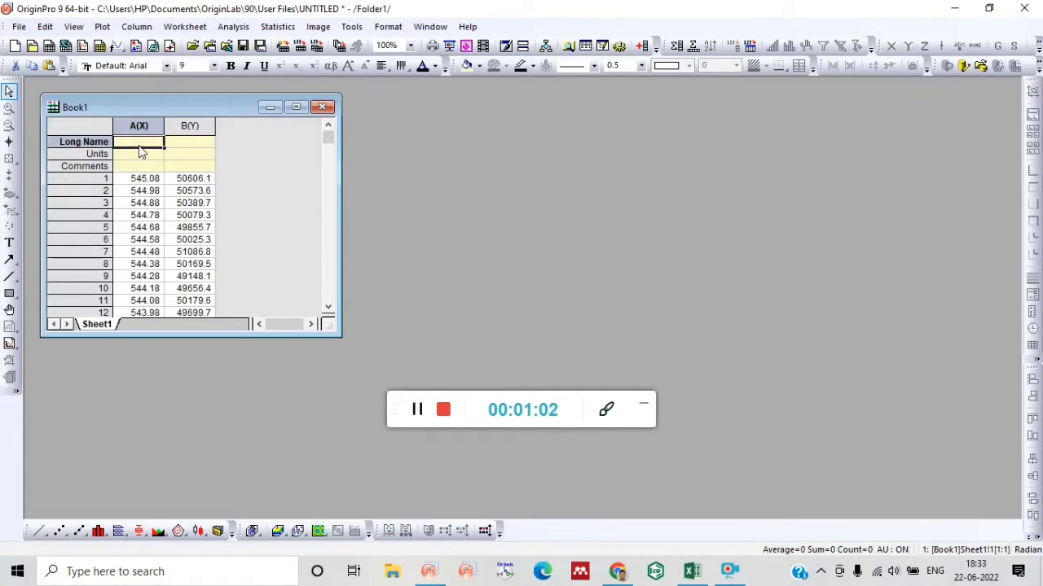
pyautogui.click(139, 143)
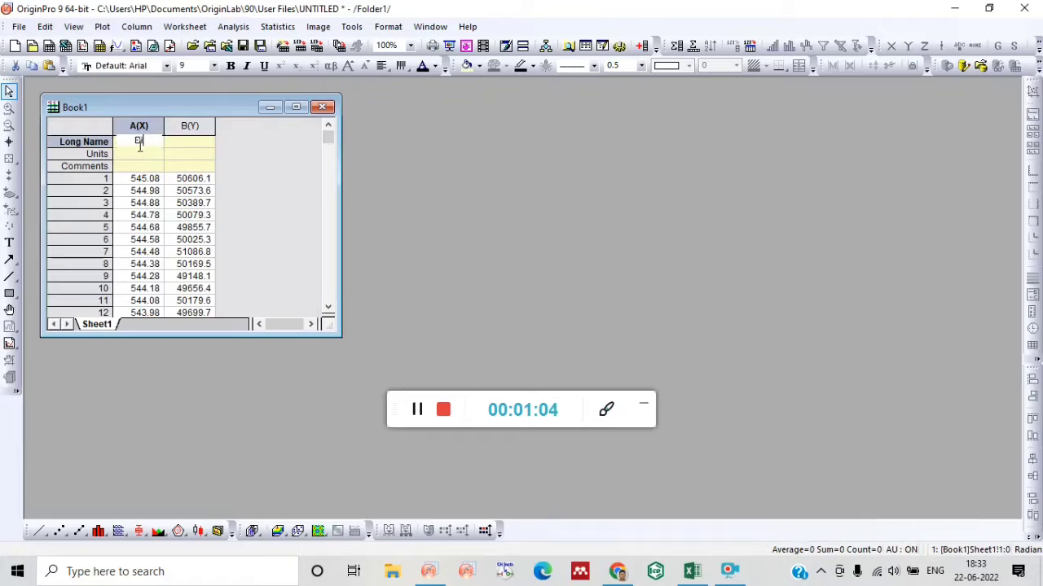
pyautogui.write('Bindu')
pyautogui.press('BackSpace')
pyautogui.write('ing en')
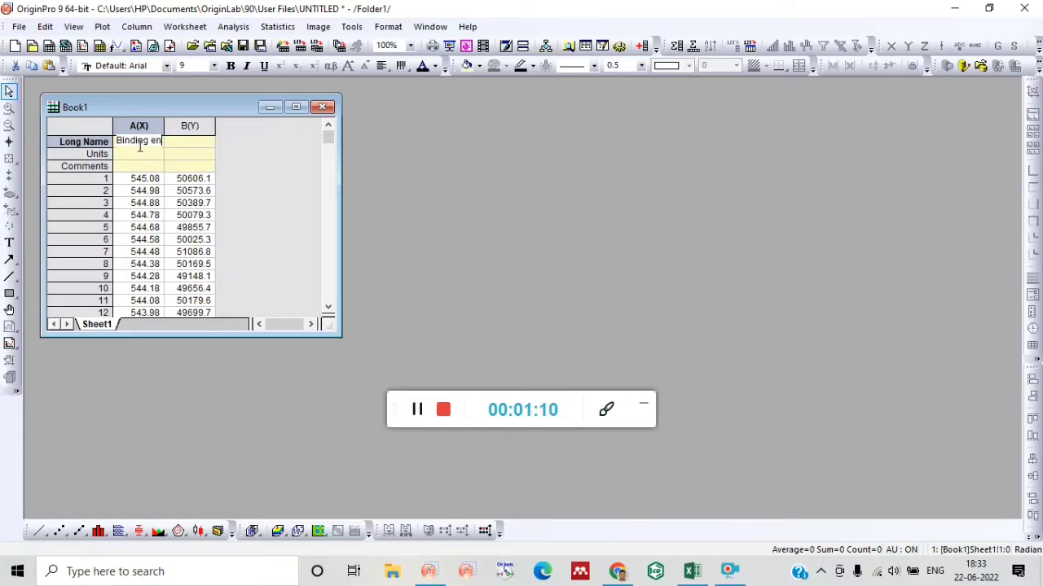
pyautogui.write('ergy')
# Set column B(Y)'s long name to "XPS intensity" and column A(X)'s units to eV.
pyautogui.press('Tab')
pyautogui.write('XP')
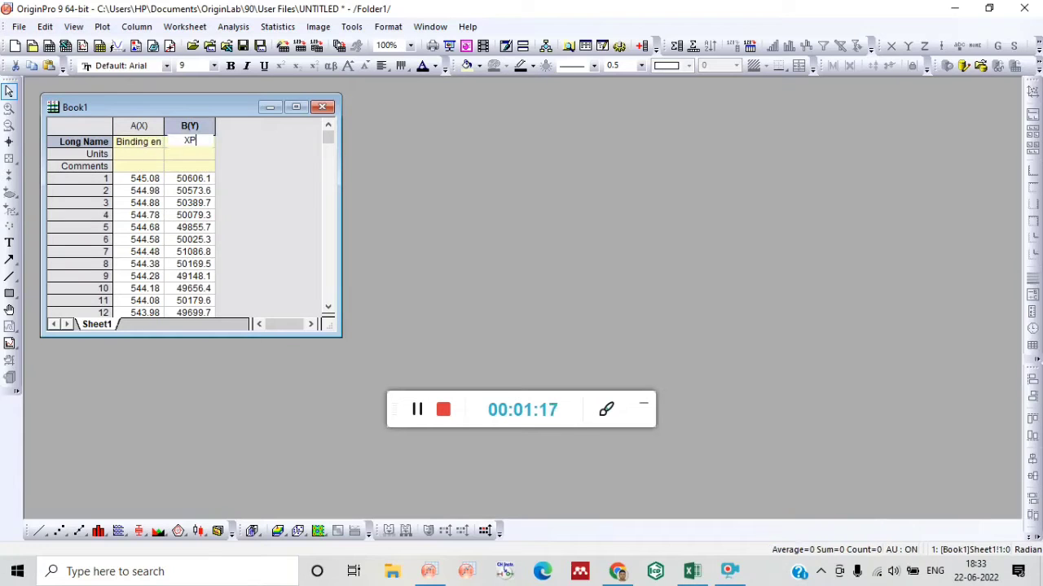
pyautogui.write('S intensity')
pyautogui.click(148, 154)
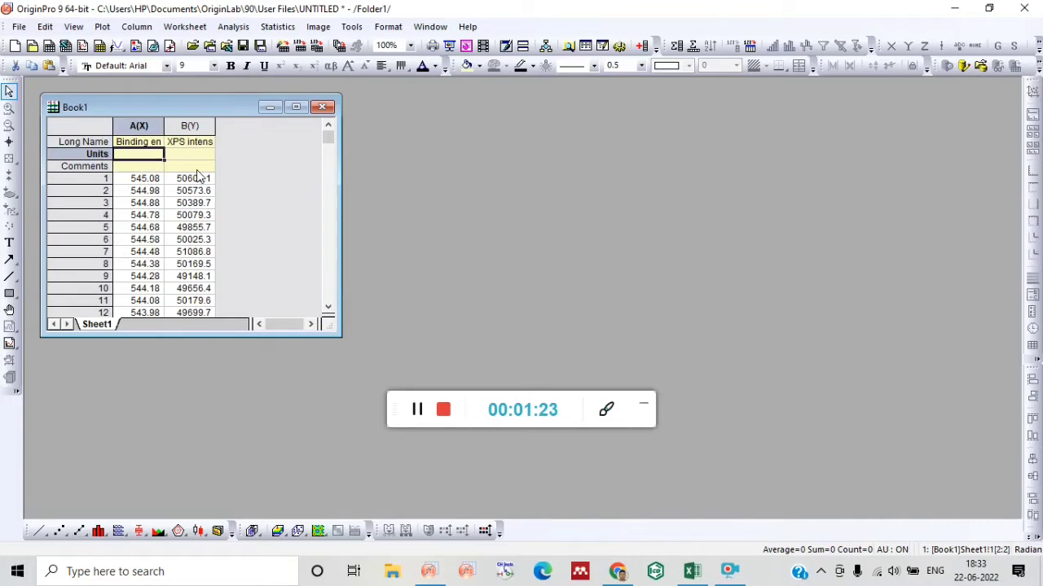
pyautogui.write('eV')
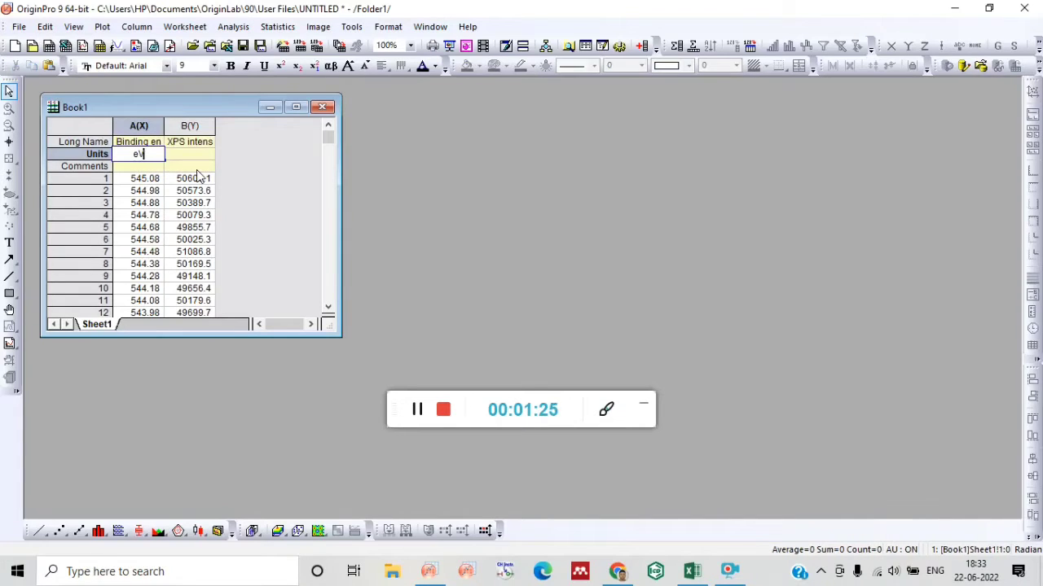
# Plot columns A(X) and B(Y) as a line graph and maximize the graph window.
pyautogui.moveTo(142, 123); pyautogui.dragTo(185, 122)
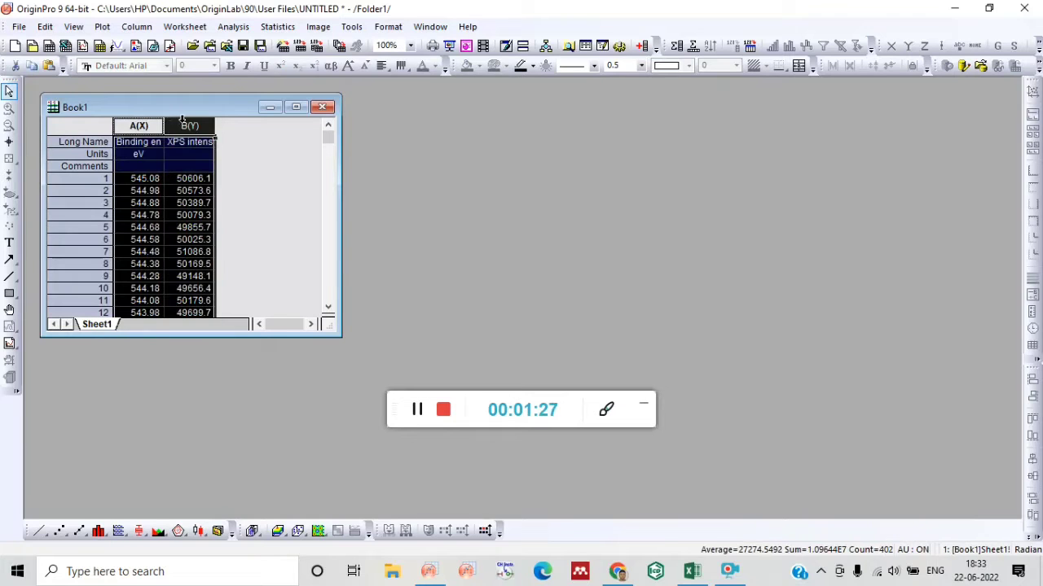
pyautogui.click(39, 531)
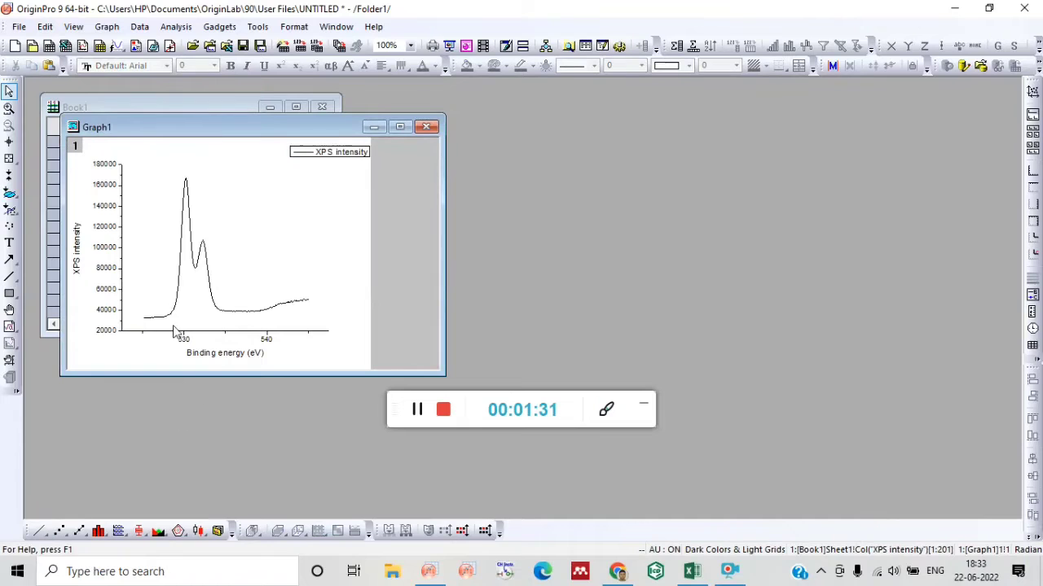
pyautogui.click(400, 127)
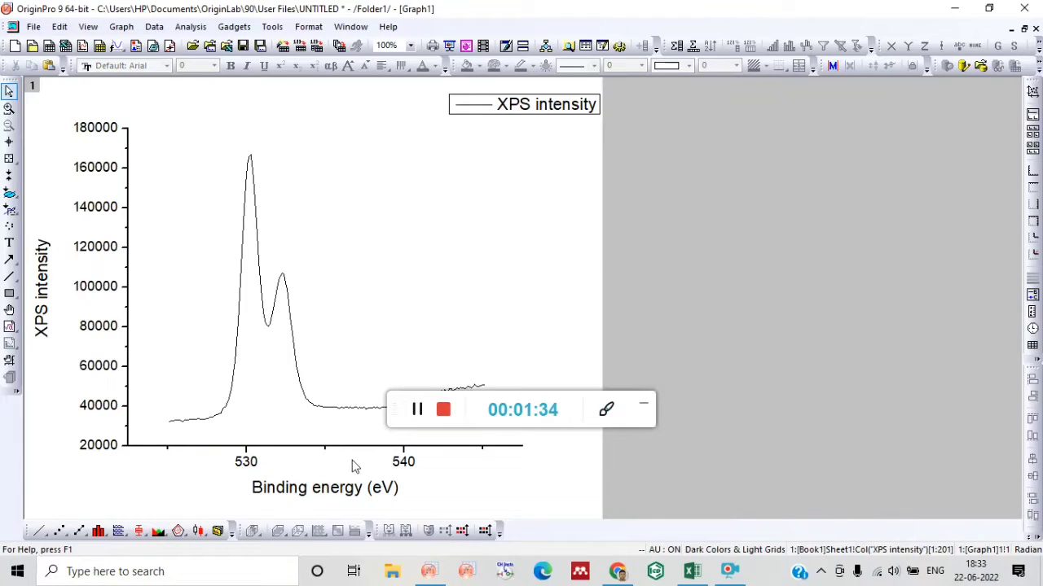
pyautogui.moveTo(478, 400); pyautogui.dragTo(806, 335)
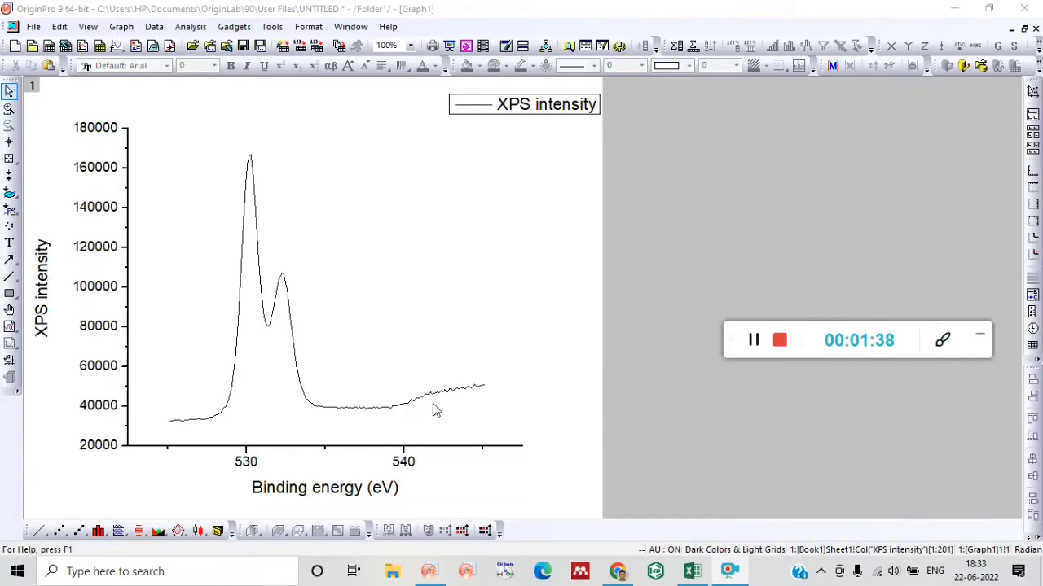
# Set the graph's vertical axis scale to start from 30000.
pyautogui.doubleClick(115, 448)
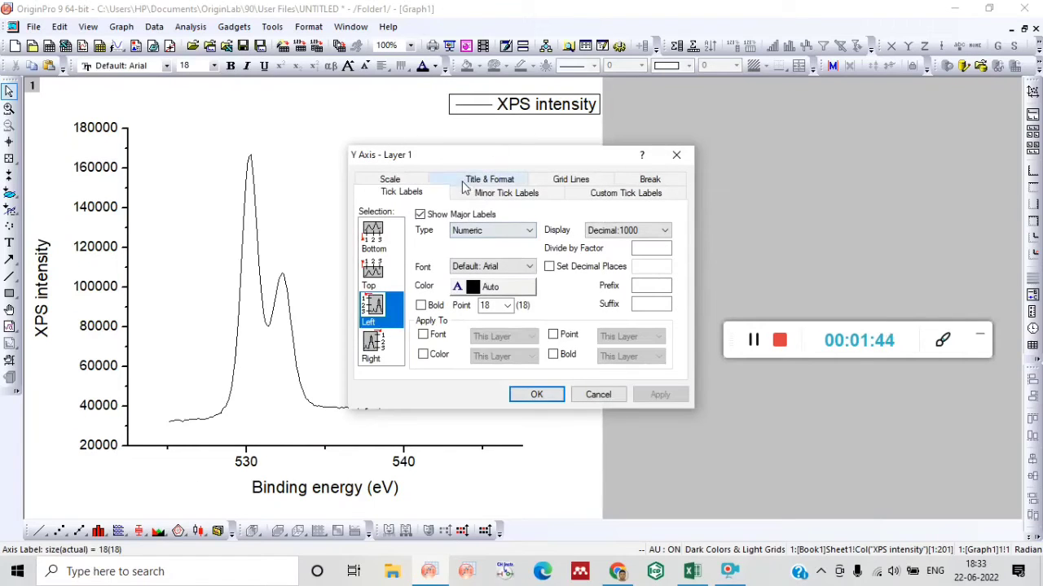
pyautogui.click(389, 179)
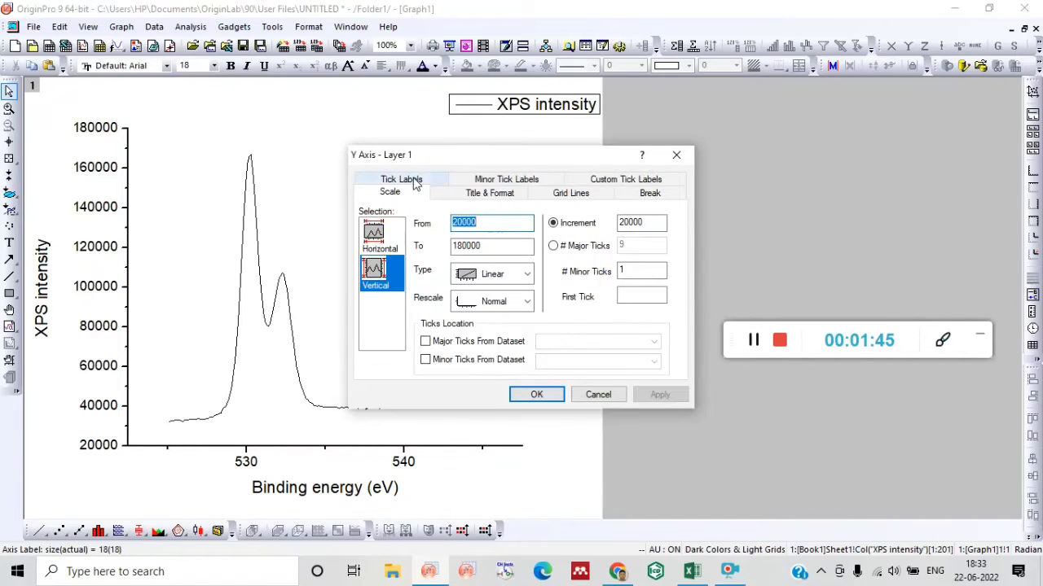
pyautogui.click(469, 229)
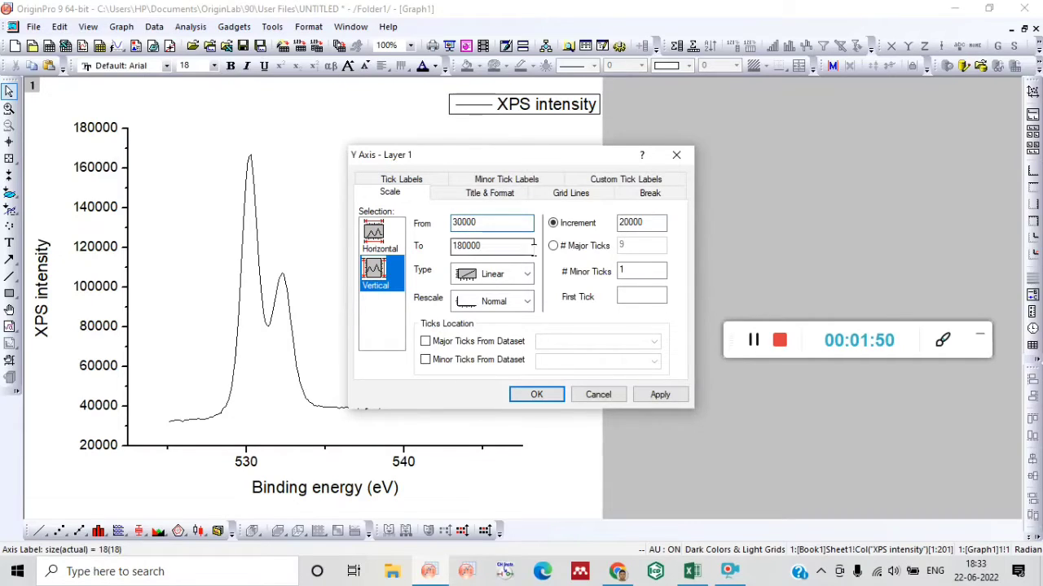
# Set the horizontal axis scale from 526 to 535 with an increment of 2 and apply the axis settings.
pyautogui.click(374, 233)
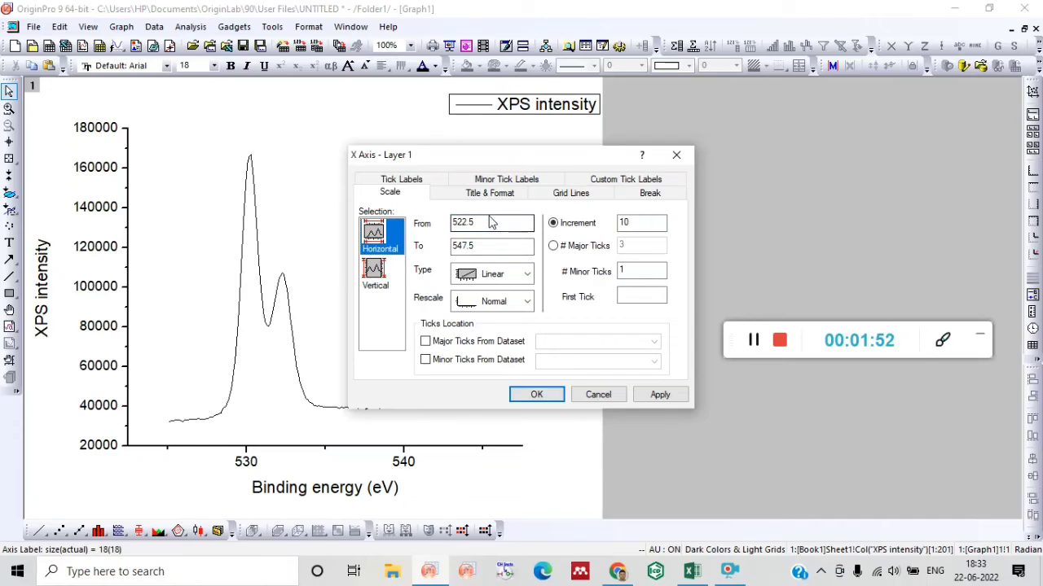
pyautogui.click(482, 223)
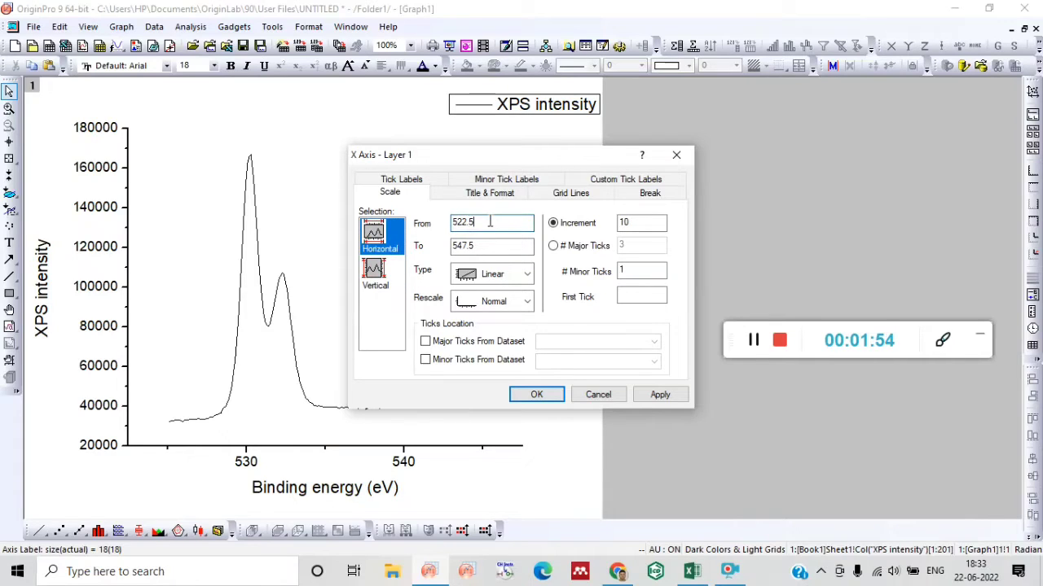
pyautogui.press('BackSpace')
pyautogui.press('BackSpace')
pyautogui.click(485, 245)
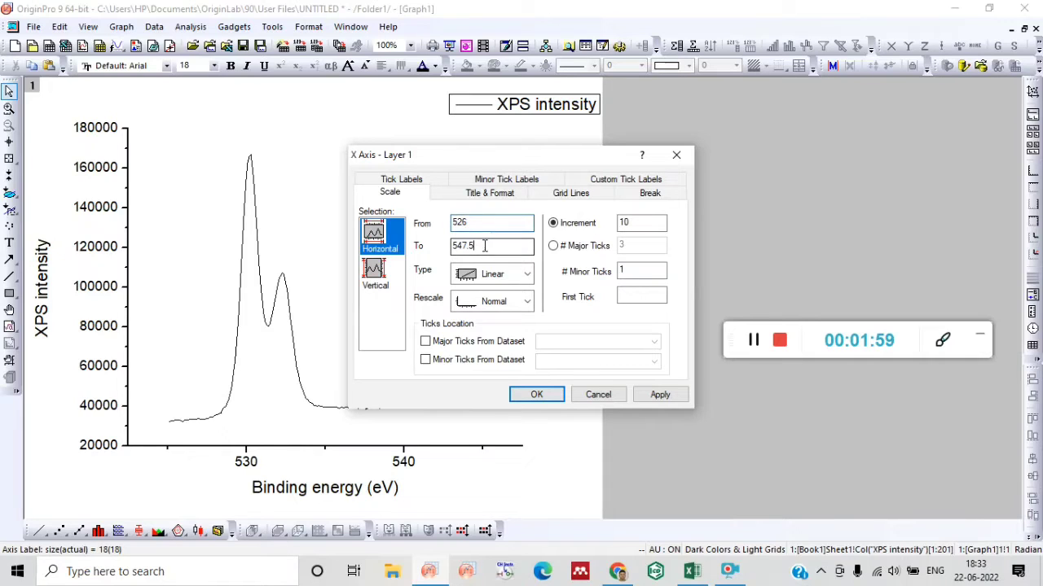
pyautogui.press('BackSpace')
pyautogui.press('BackSpace')
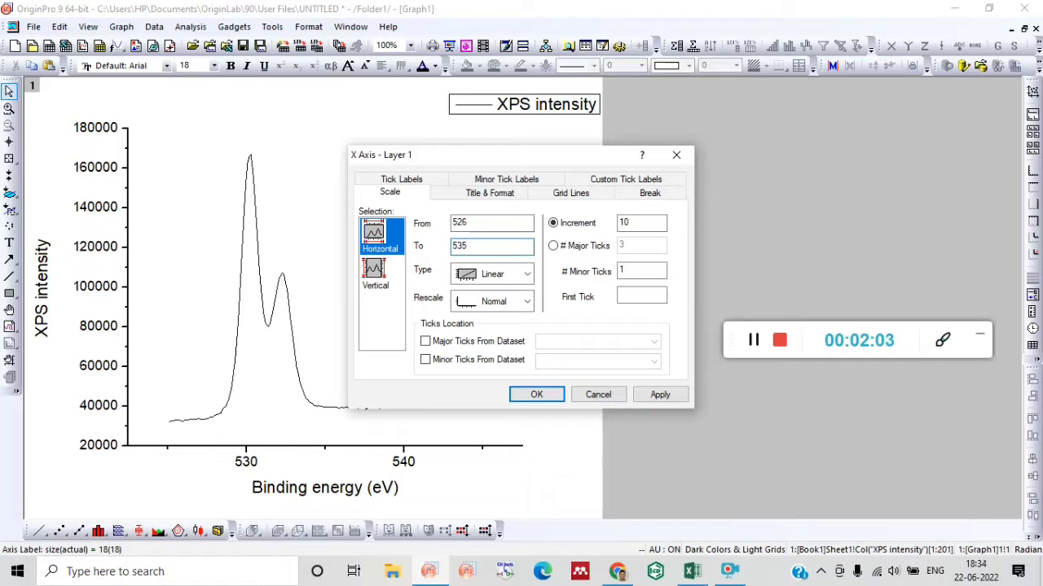
pyautogui.click(639, 223)
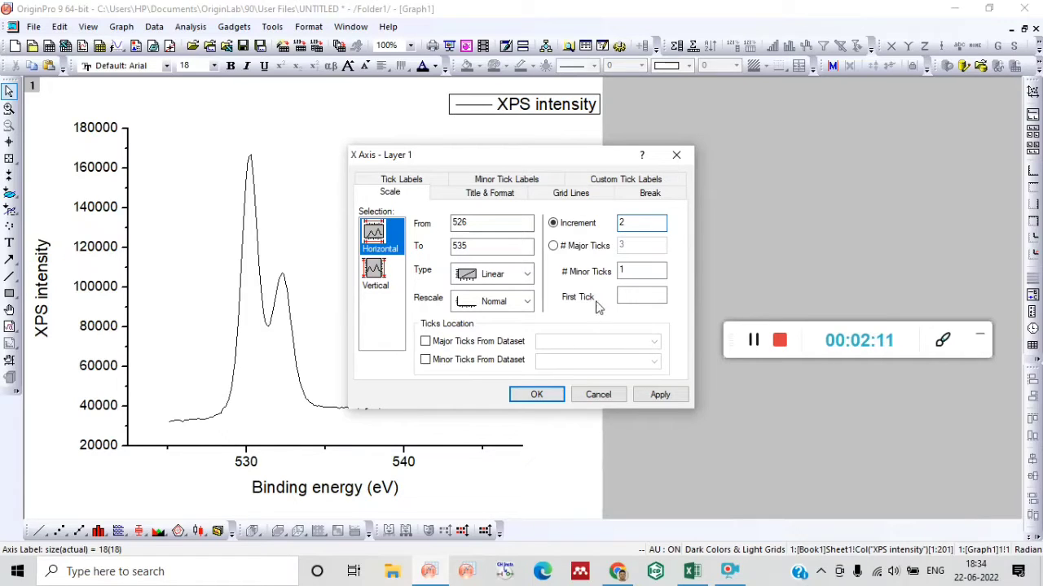
pyautogui.click(535, 394)
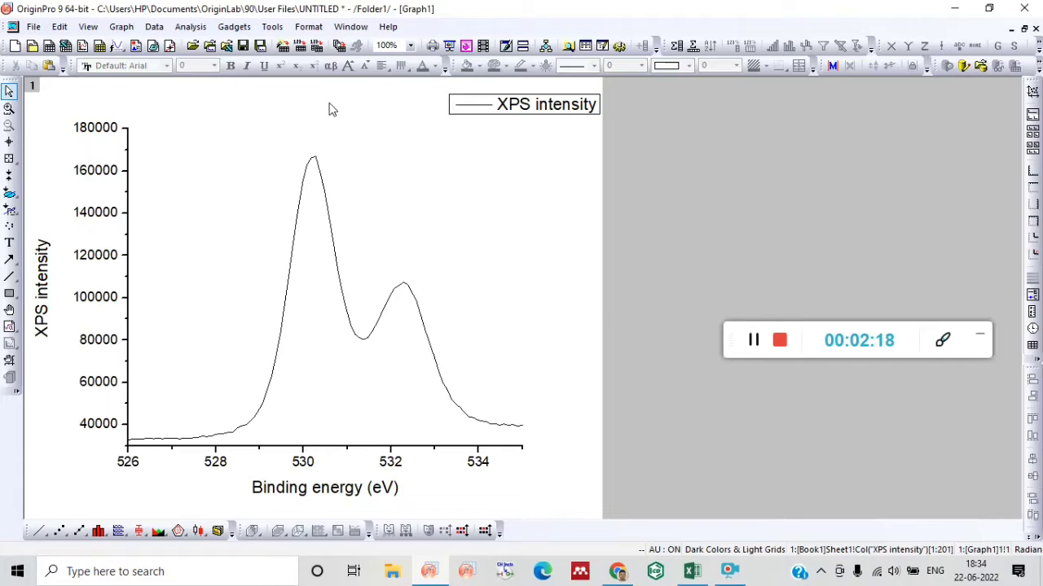
pyautogui.click(262, 179)
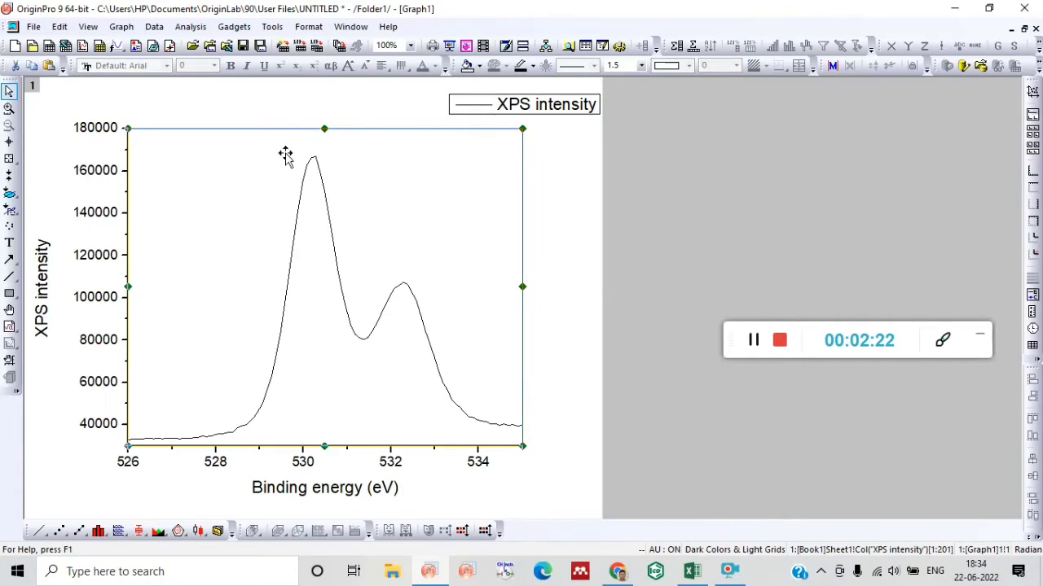
pyautogui.click(190, 27)
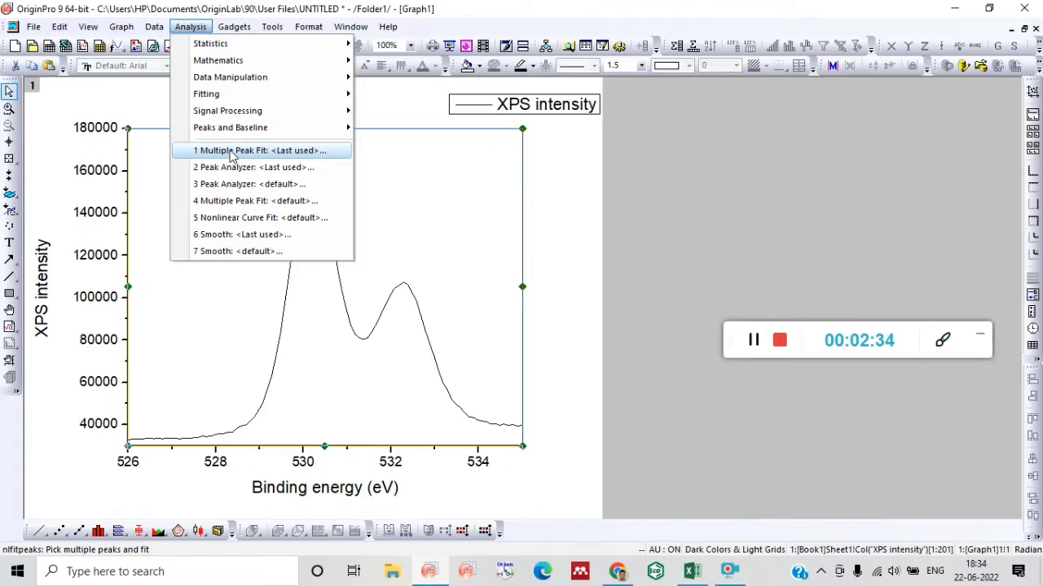
pyautogui.moveTo(271, 128)
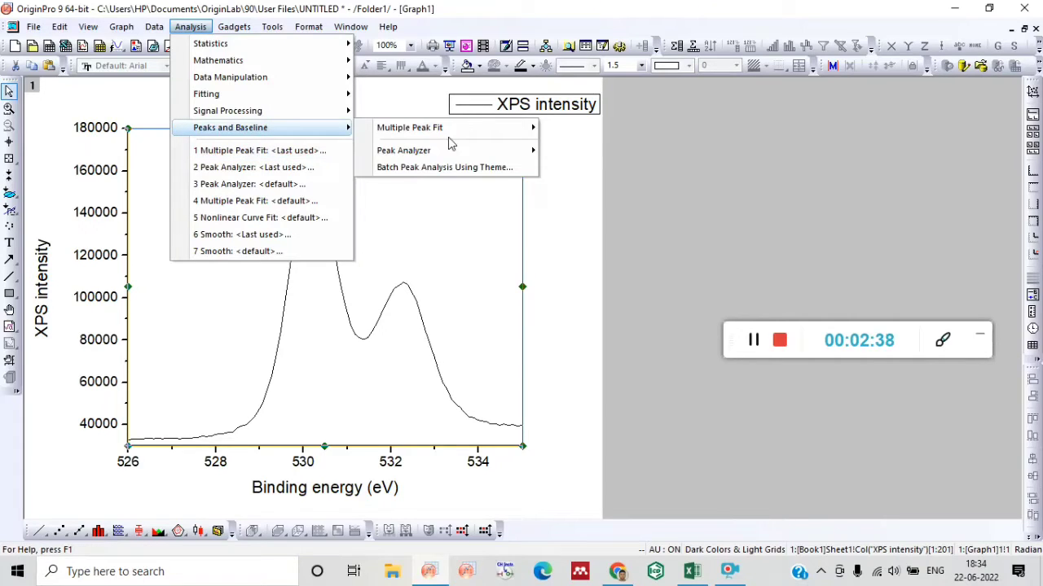
pyautogui.moveTo(467, 136)
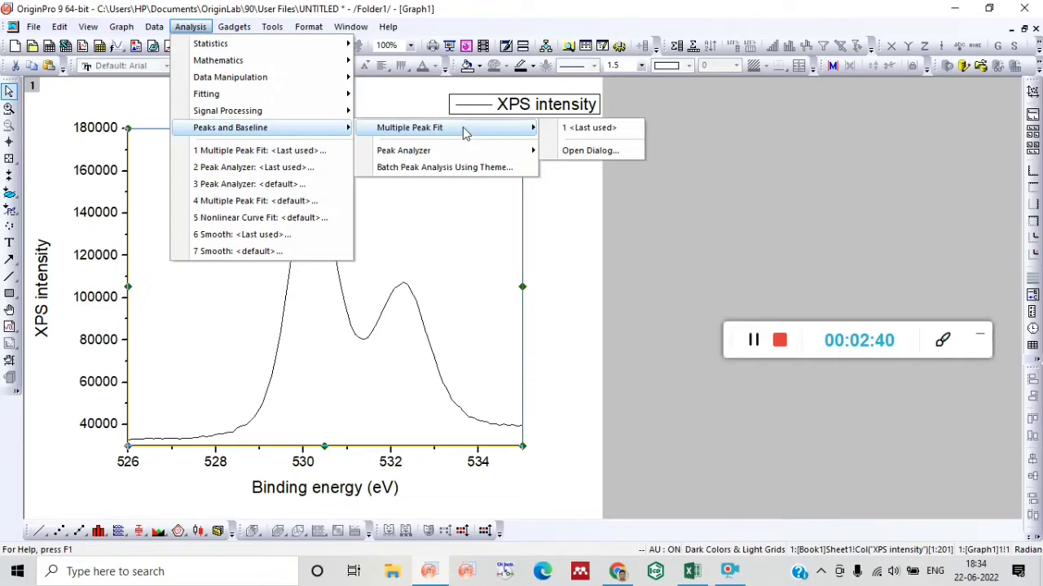
pyautogui.click(290, 155)
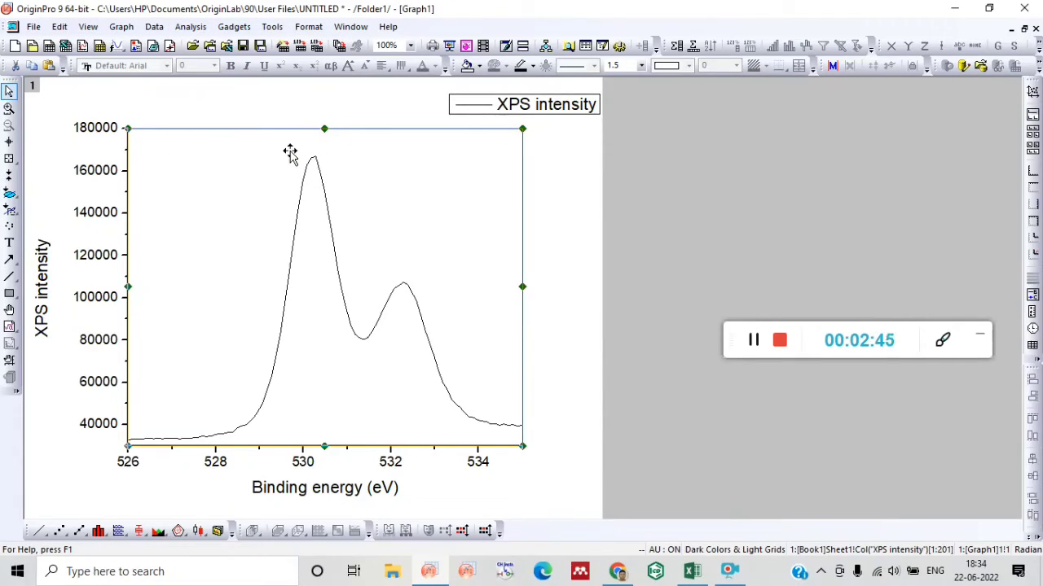
# Start a Multiple Peak Fit on the XPS intensity curve with Gaussian as the peak function.
pyautogui.click(194, 28)
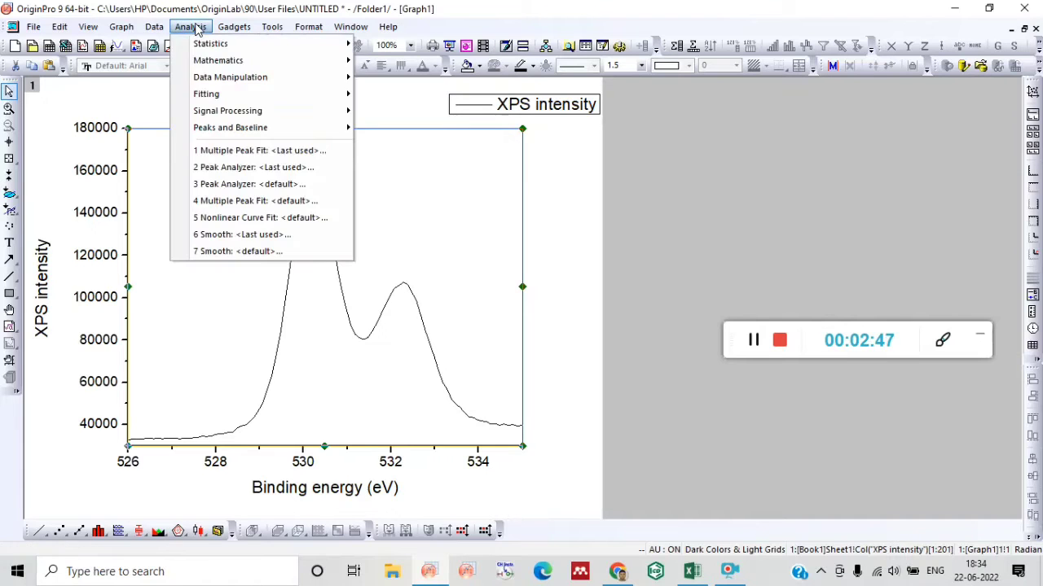
pyautogui.click(256, 151)
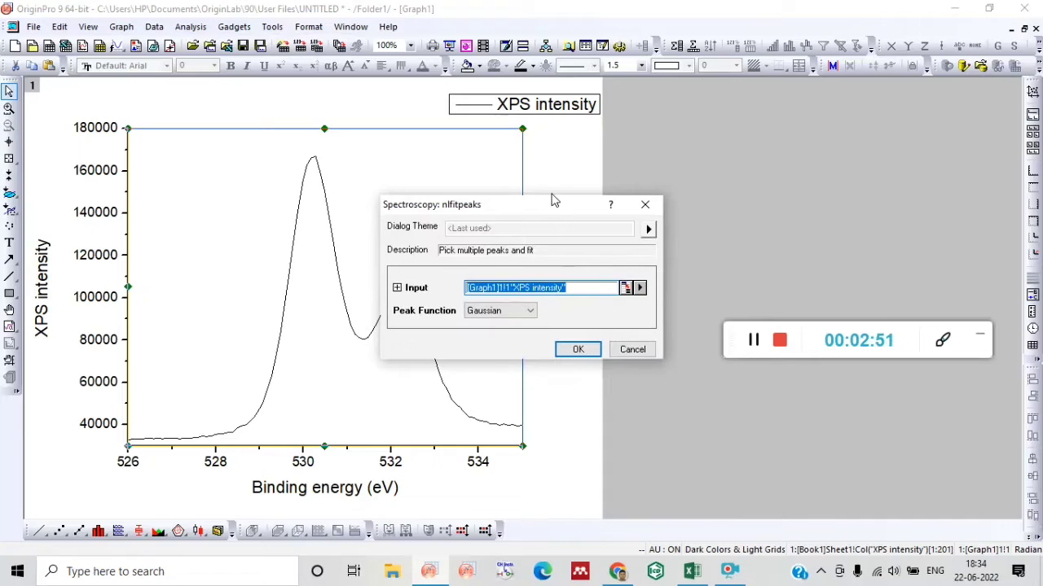
pyautogui.moveTo(552, 210); pyautogui.dragTo(591, 92)
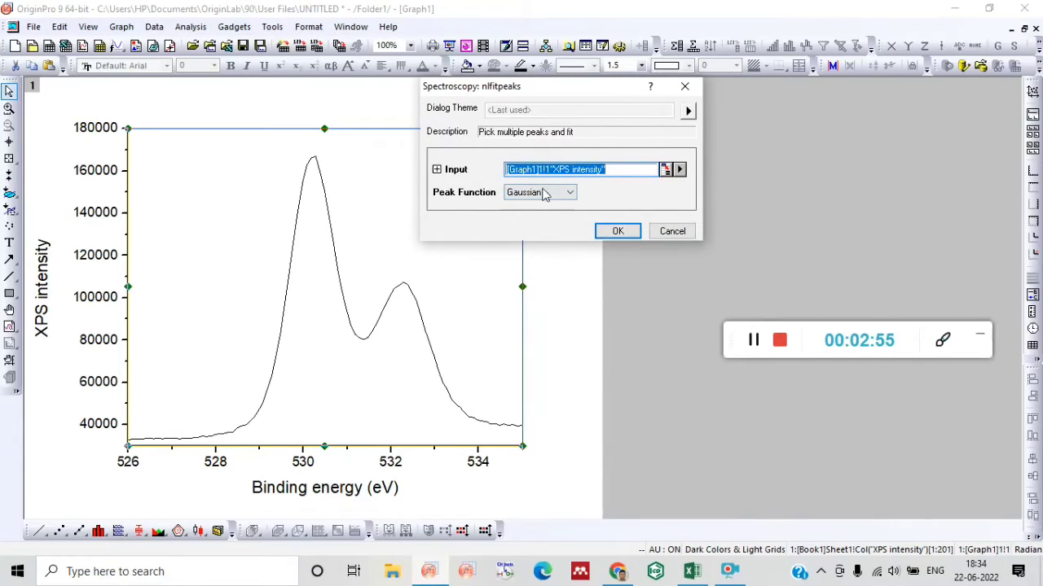
pyautogui.click(568, 196)
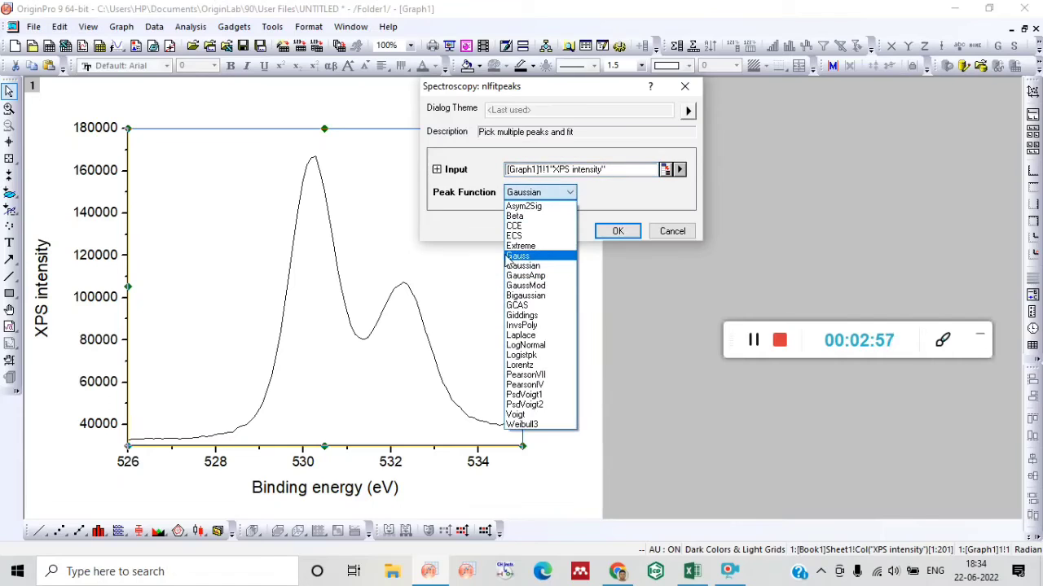
pyautogui.click(536, 267)
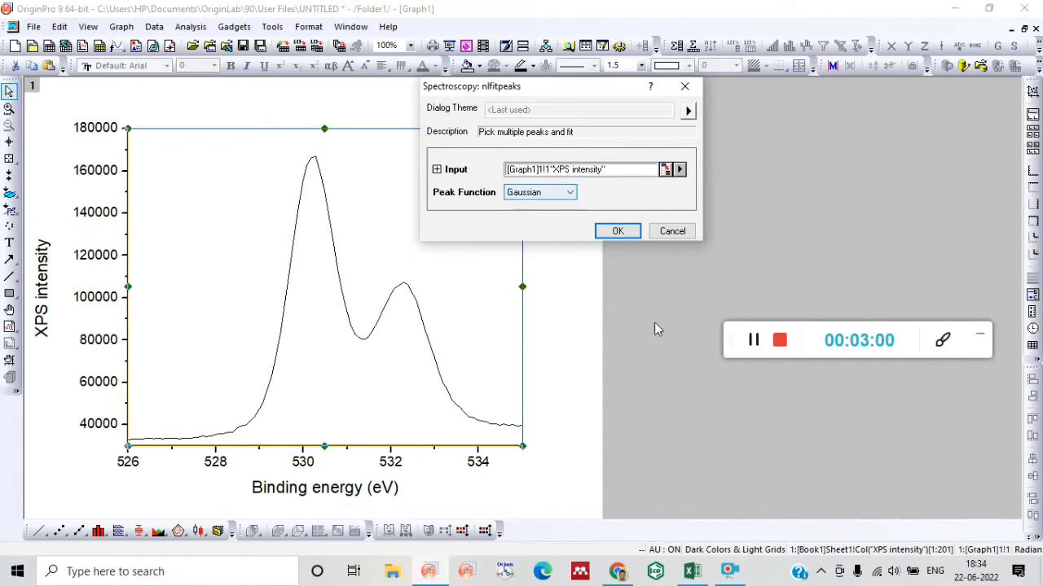
pyautogui.click(620, 232)
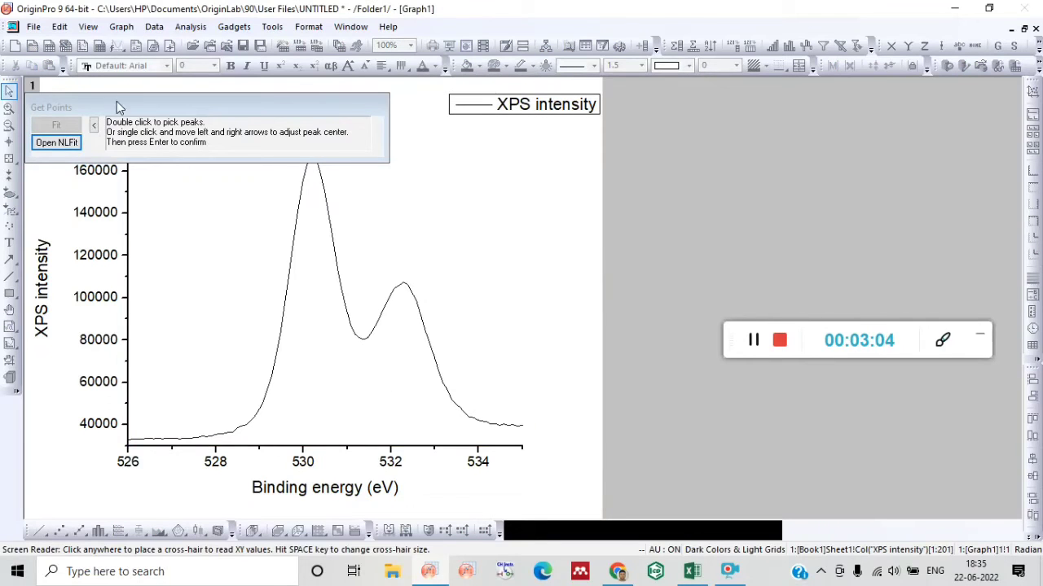
# Fit the two peaks picked at about 530.22 and 532.28 eV, and move the fit results table off the curves to beside the plot.
pyautogui.moveTo(116, 94); pyautogui.dragTo(608, 146)
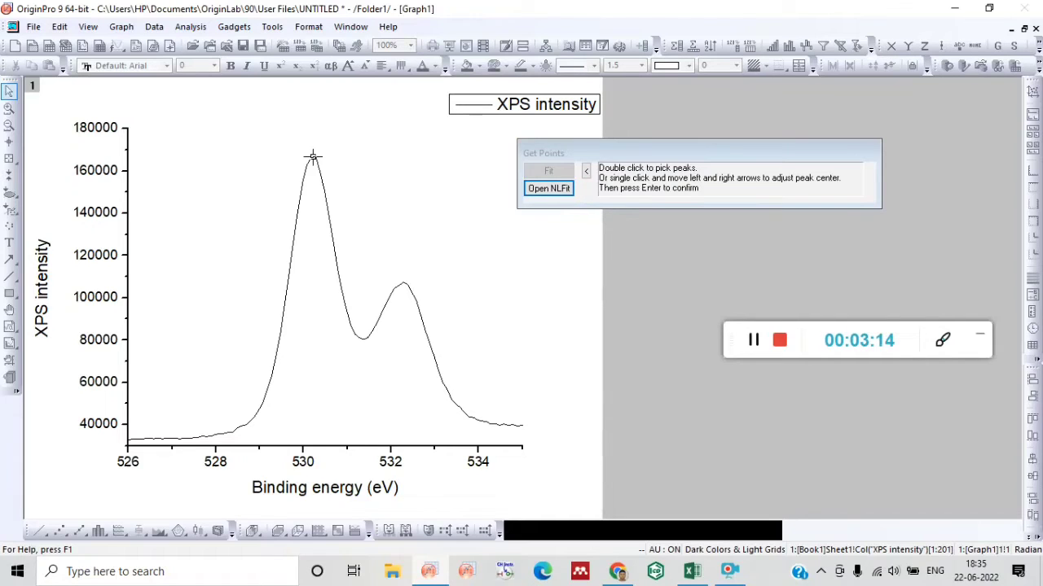
pyautogui.doubleClick(312, 156)
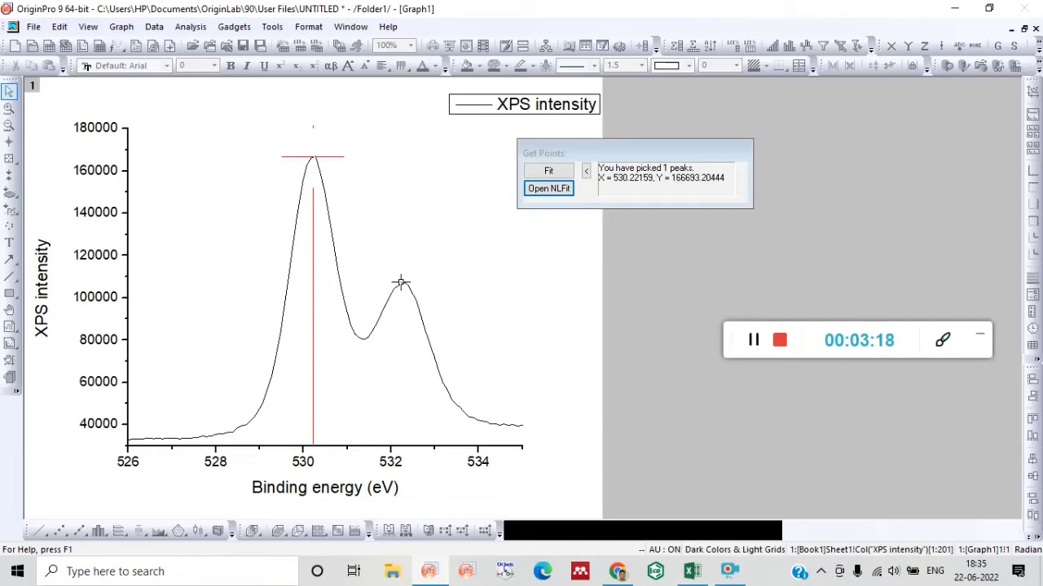
pyautogui.doubleClick(403, 282)
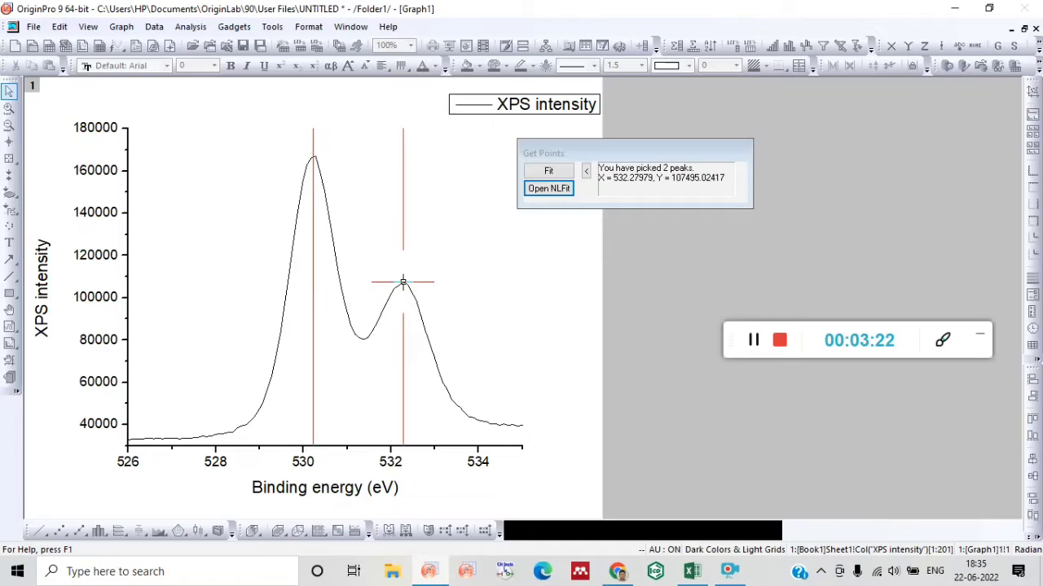
pyautogui.click(551, 169)
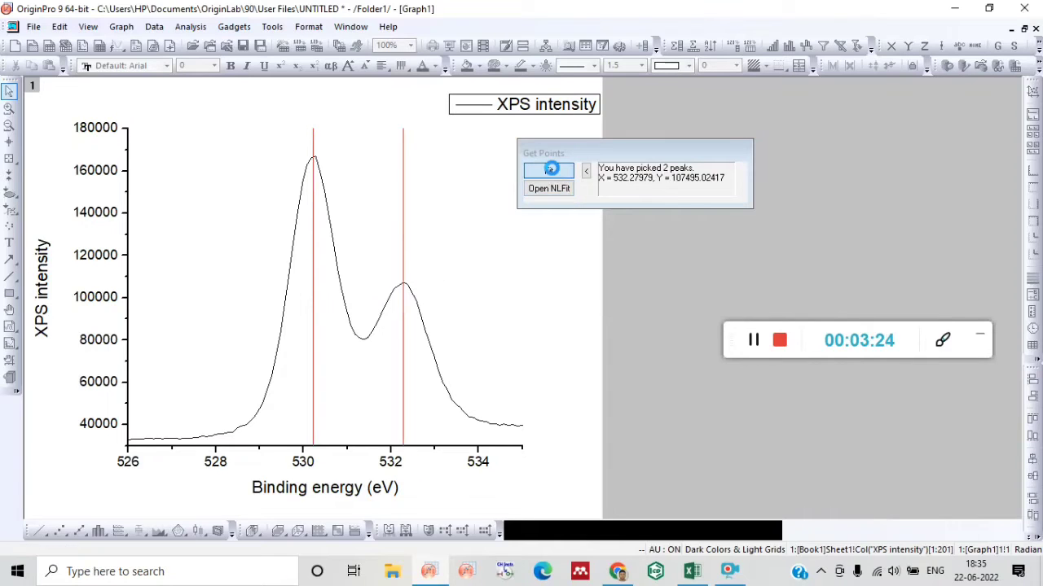
pyautogui.click(551, 170)
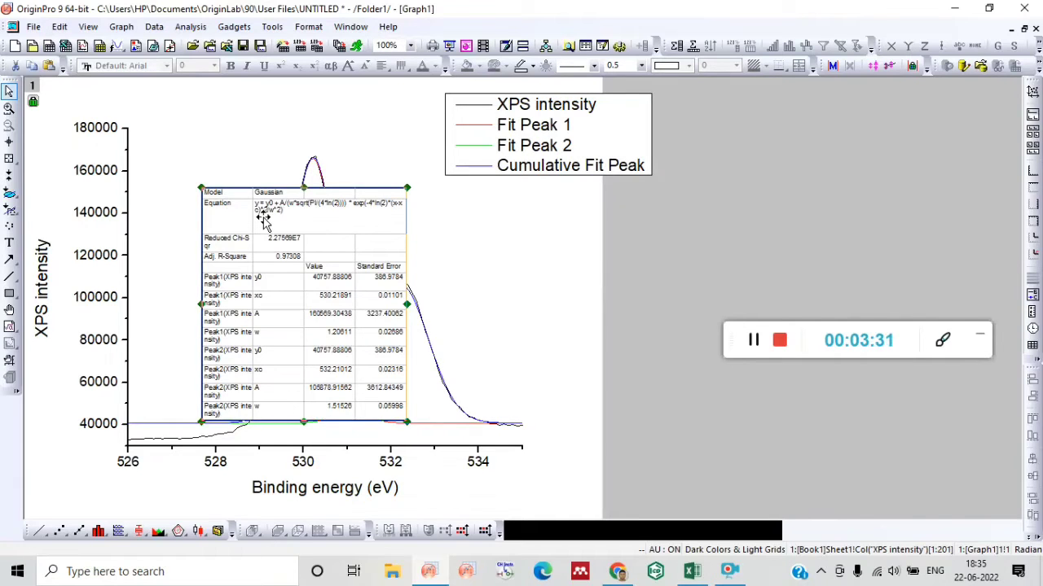
pyautogui.moveTo(263, 224); pyautogui.dragTo(652, 210)
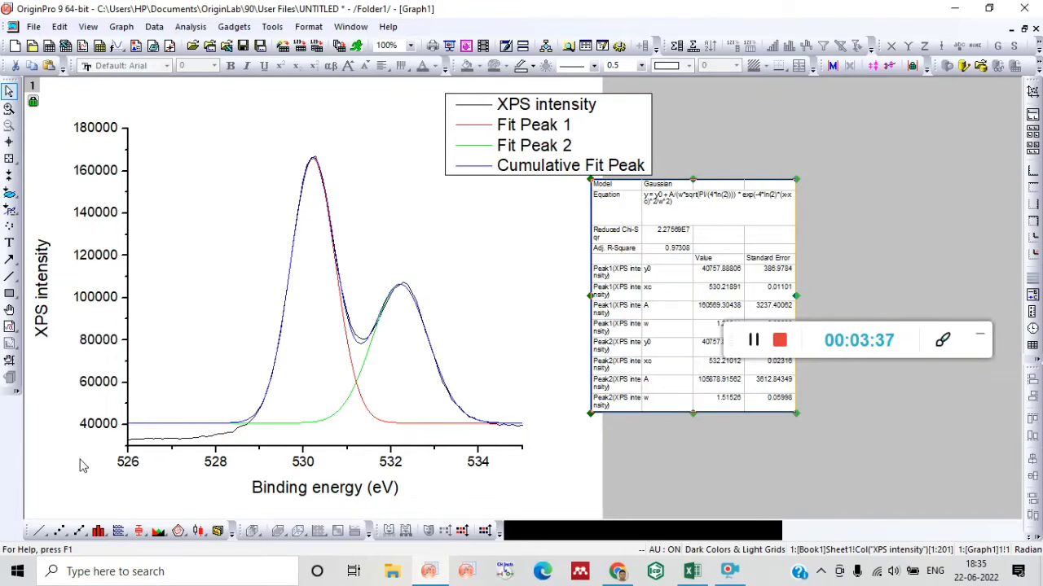
# Set the vertical axis scale to start from 40000 and apply it.
pyautogui.doubleClick(124, 430)
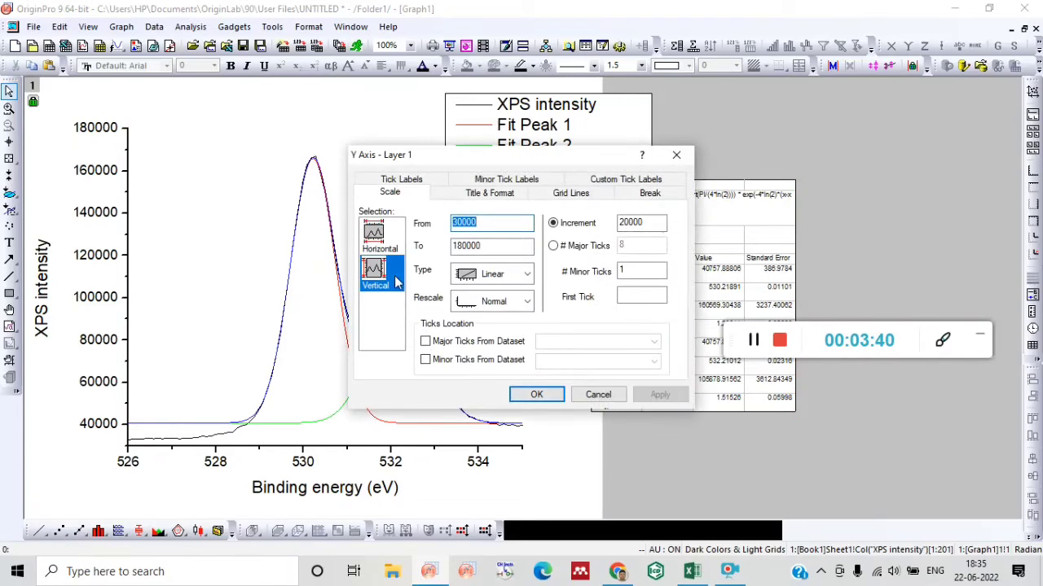
pyautogui.click(460, 223)
pyautogui.press('BackSpace')
pyautogui.write('4')
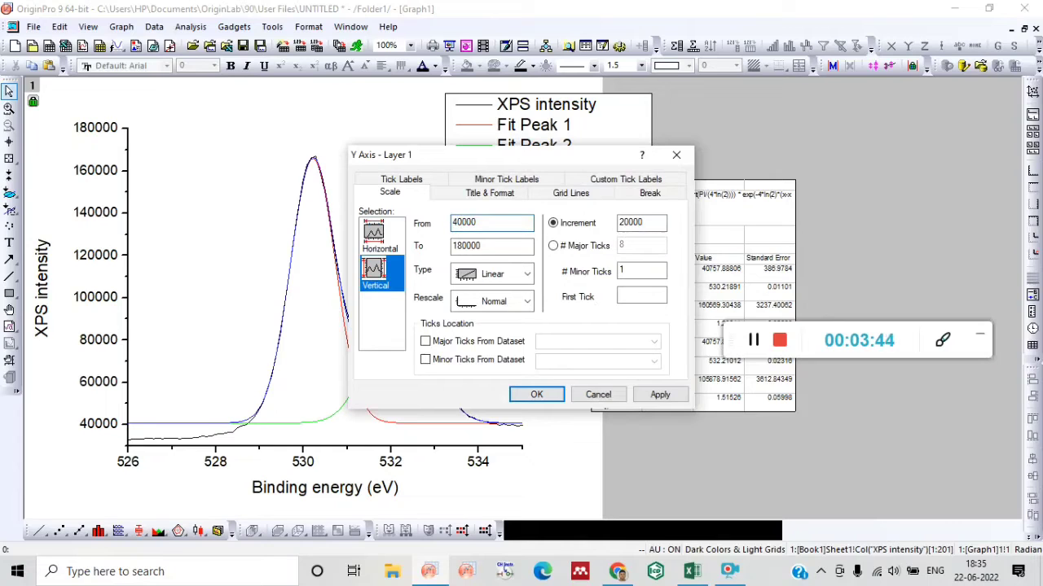
pyautogui.click(533, 397)
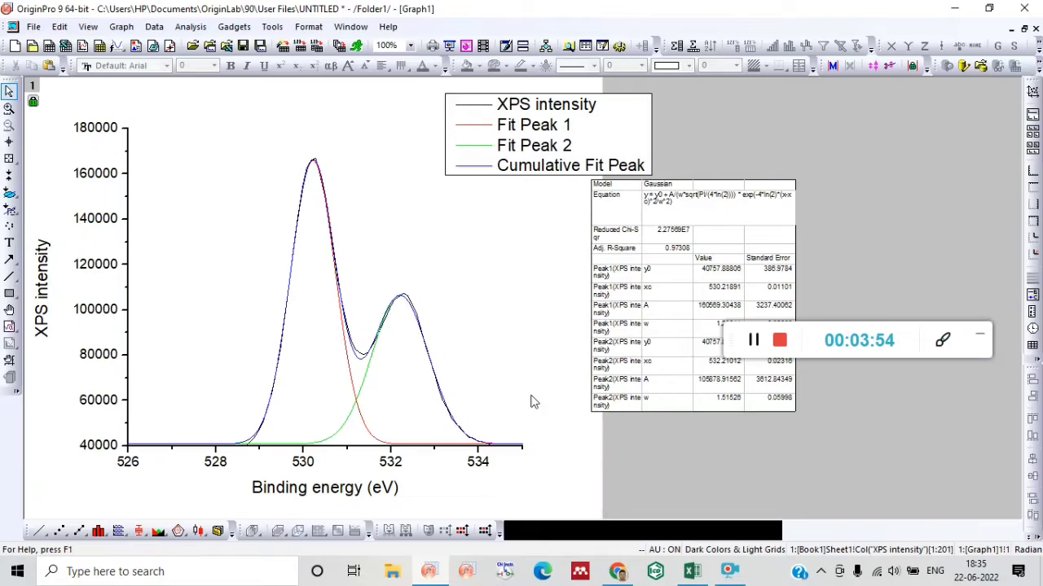
# Show the graph's top axis with a thickness of 3 pts and both major and minor ticks set to None.
pyautogui.doubleClick(129, 405)
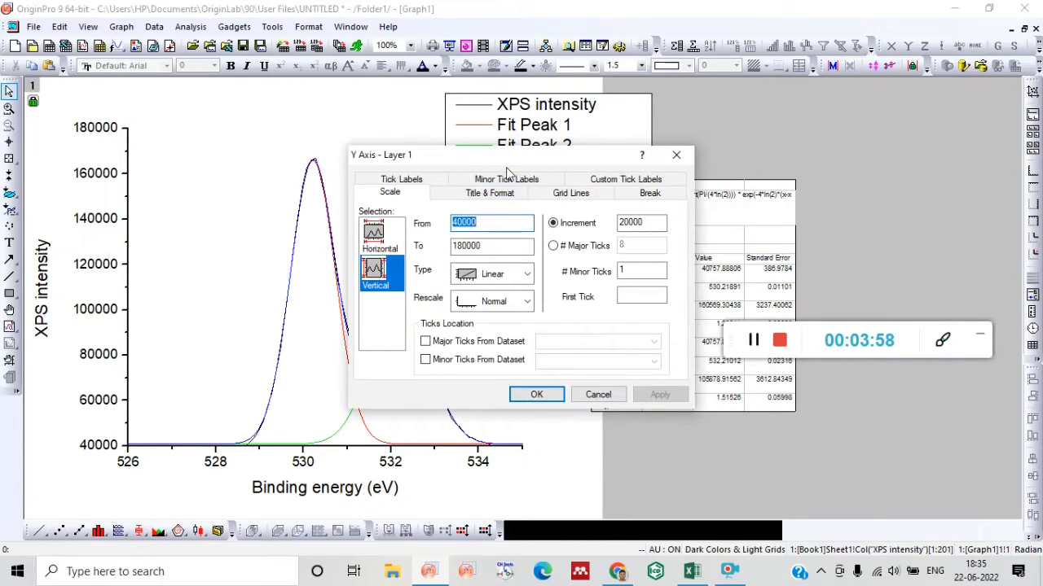
pyautogui.click(506, 181)
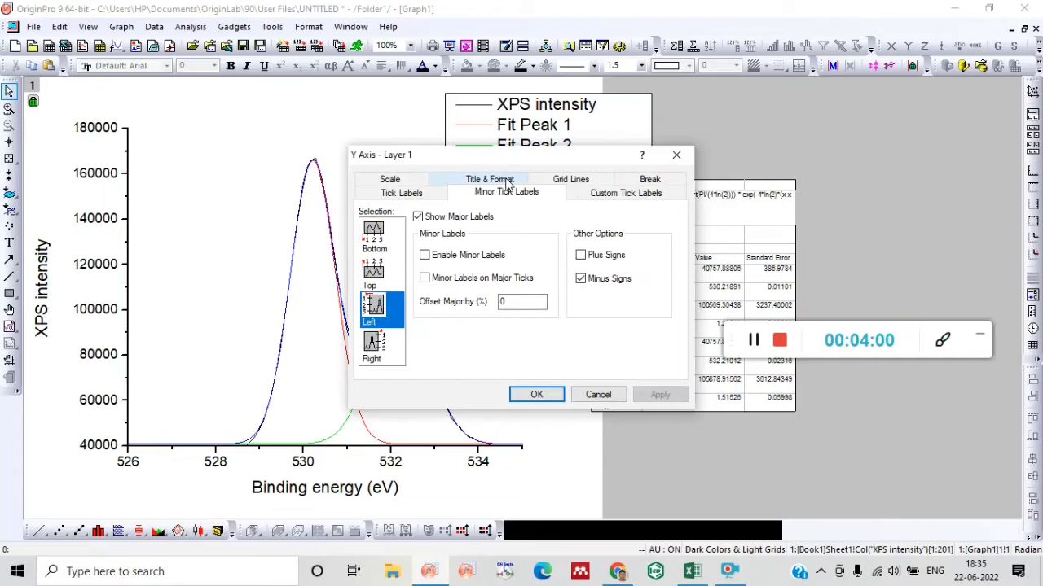
pyautogui.click(496, 180)
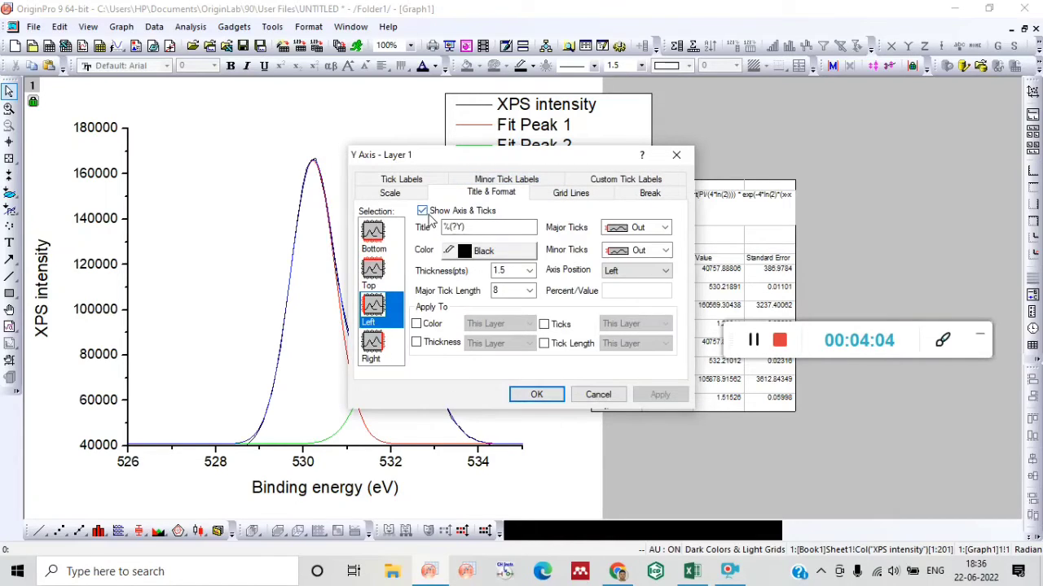
pyautogui.click(372, 273)
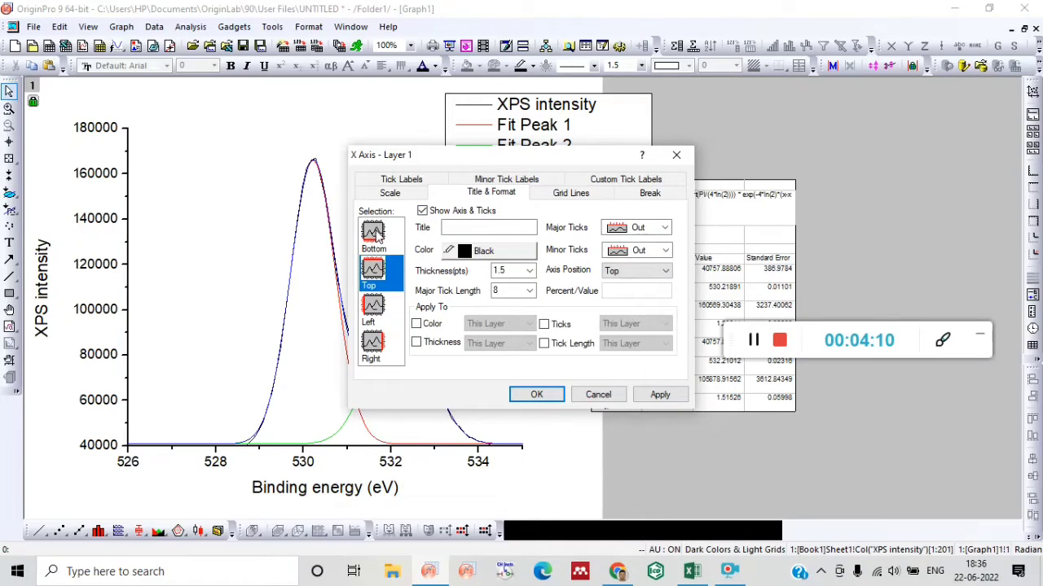
pyautogui.click(529, 273)
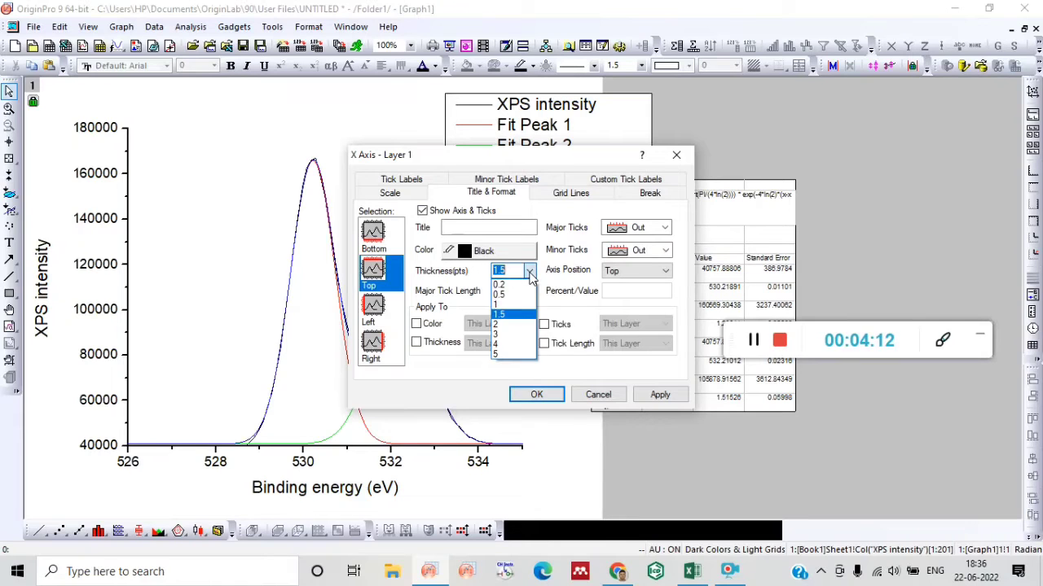
pyautogui.click(499, 334)
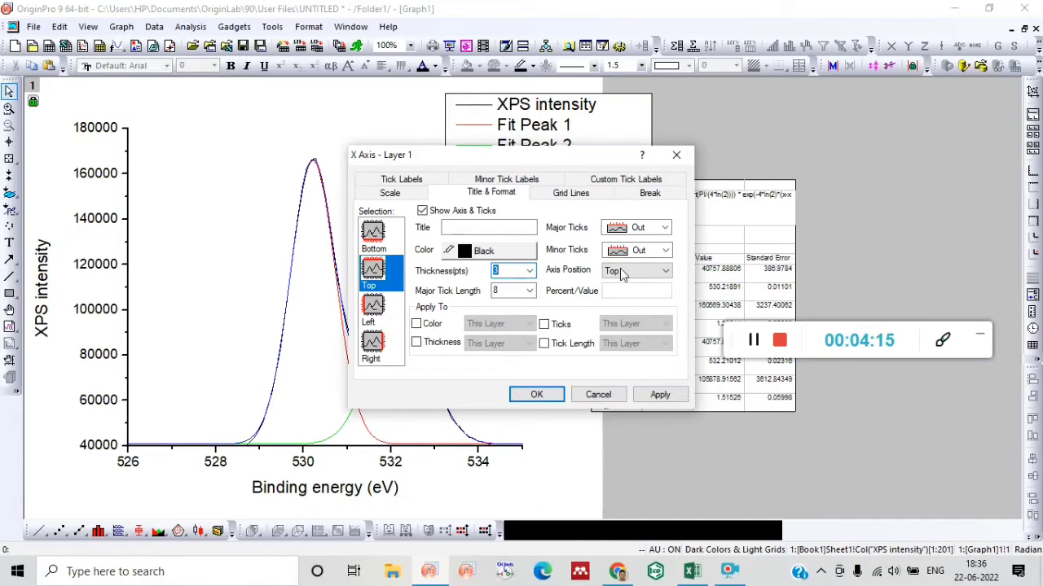
pyautogui.click(665, 229)
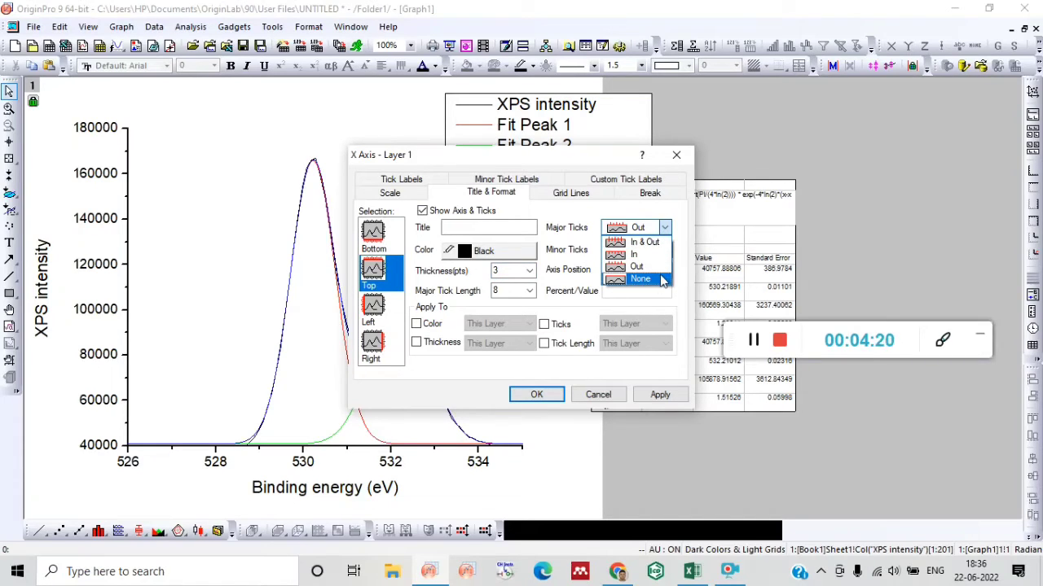
pyautogui.click(663, 281)
pyautogui.click(665, 250)
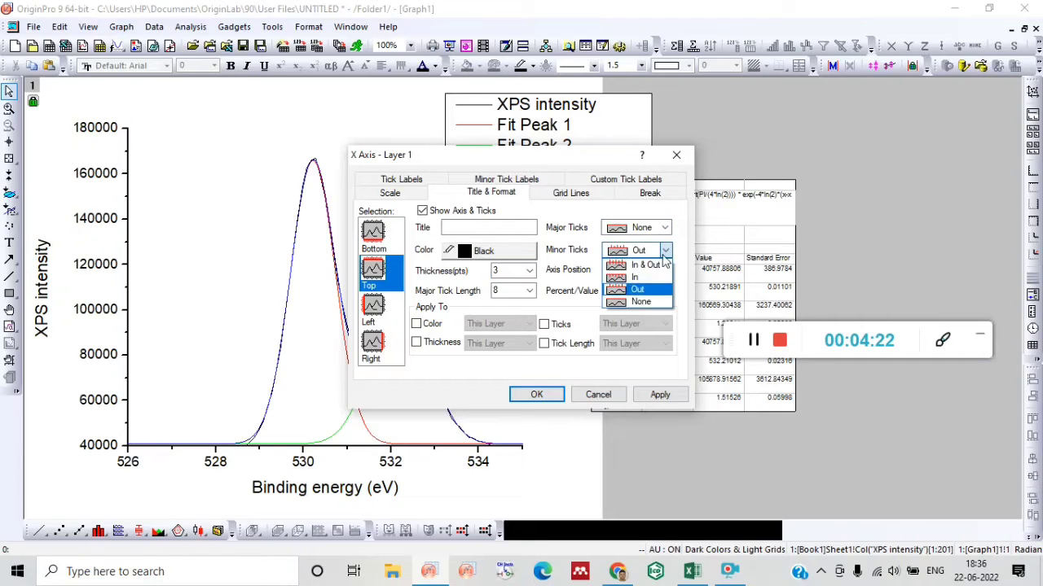
pyautogui.click(642, 302)
# Show the graph's right axis and set its thickness to 3 pts.
pyautogui.click(375, 349)
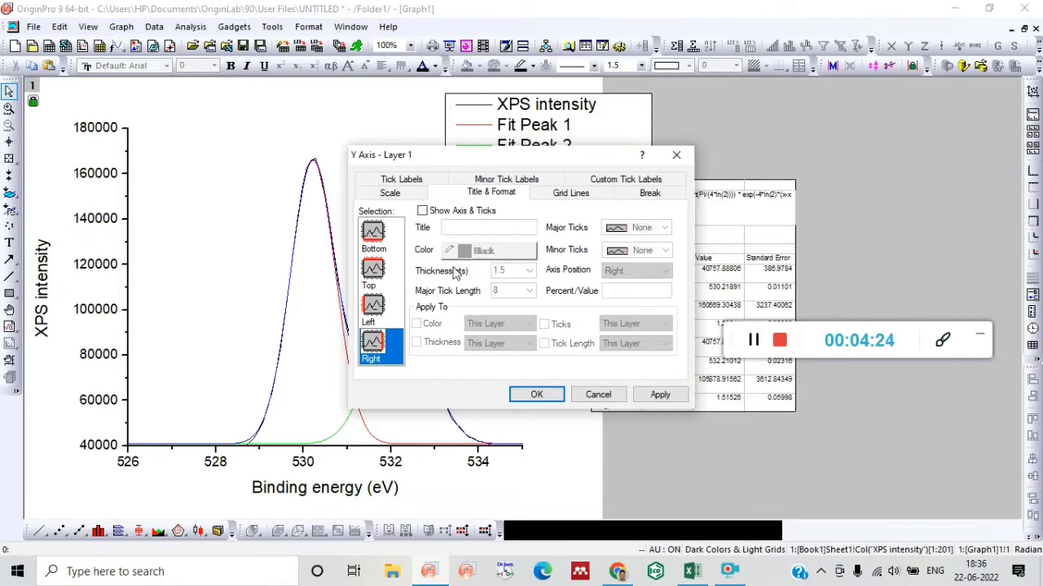
pyautogui.click(422, 211)
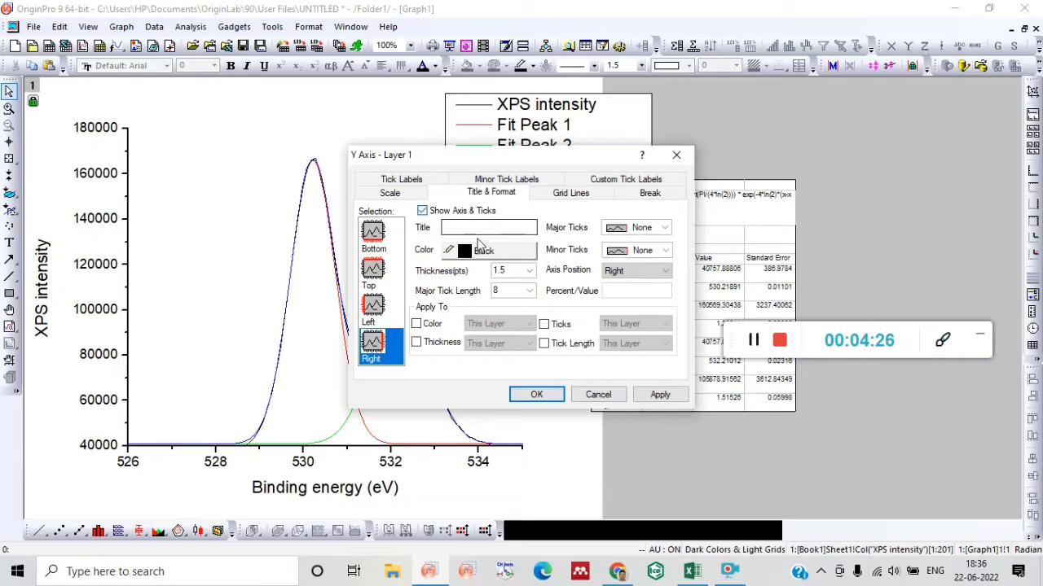
pyautogui.click(529, 271)
pyautogui.click(518, 333)
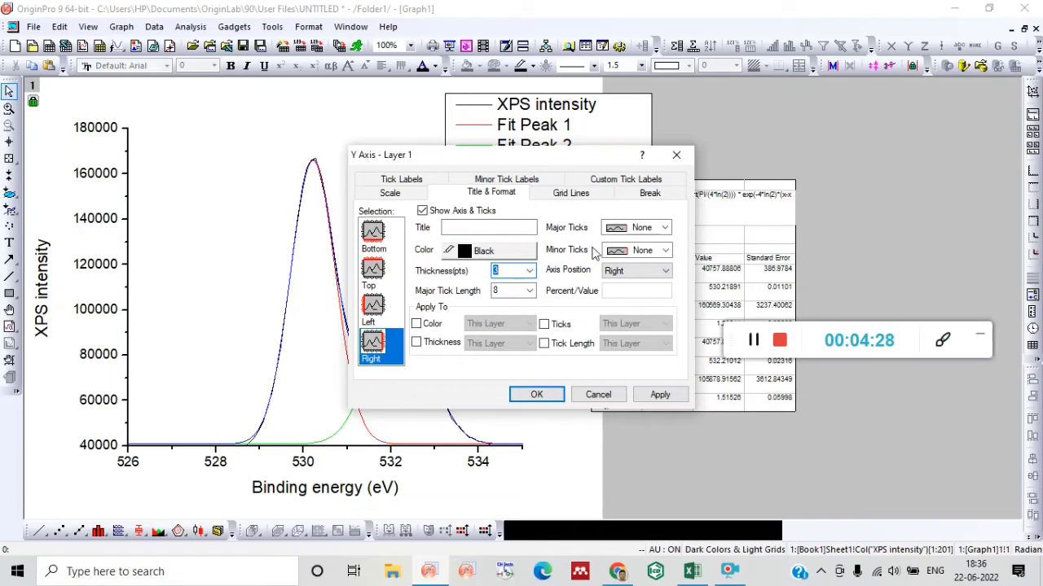
# Set the thickness of the graph's left and bottom axes to 3 pts.
pyautogui.click(374, 312)
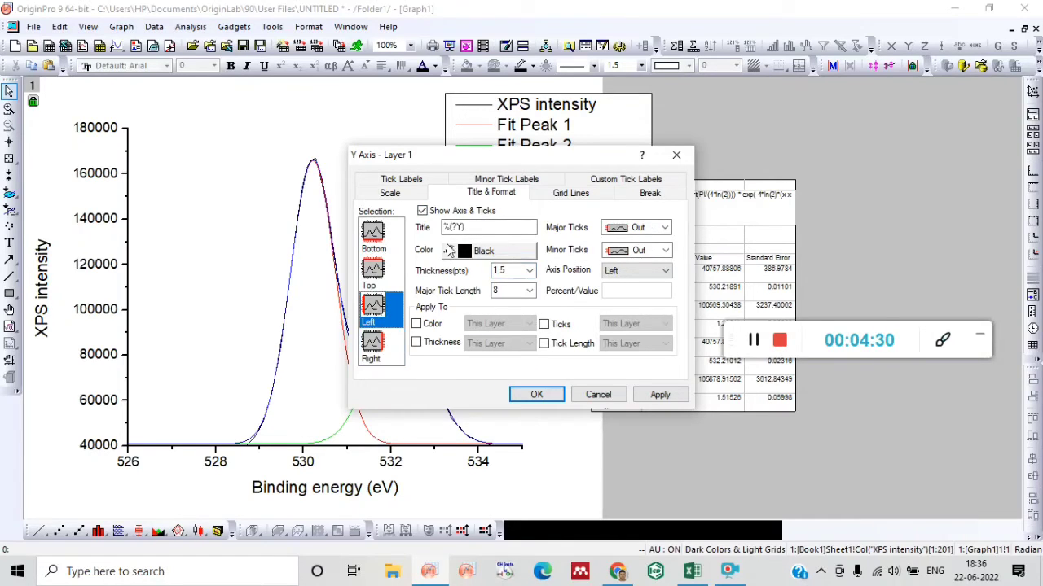
pyautogui.click(512, 271)
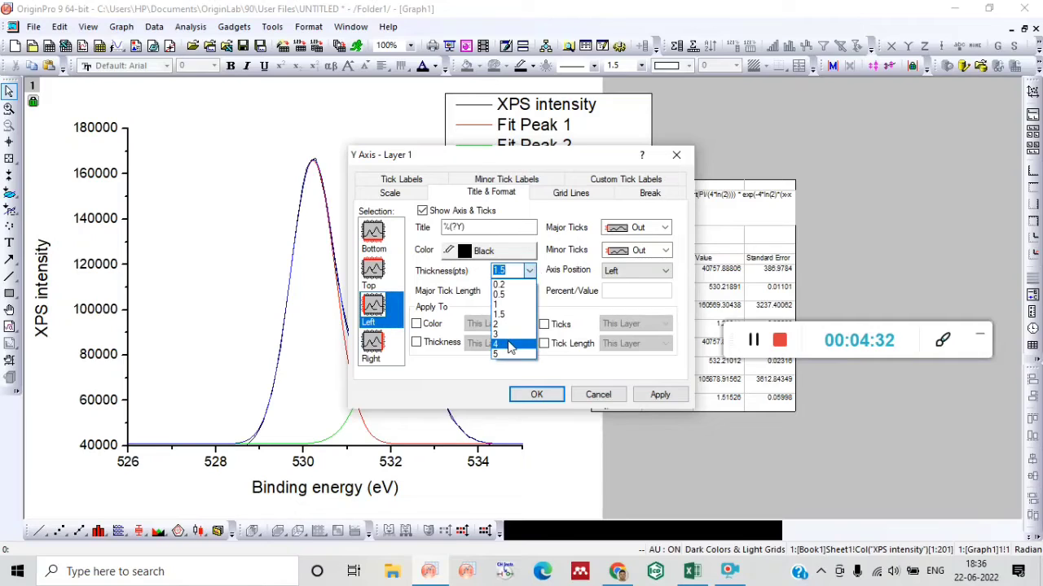
pyautogui.click(511, 335)
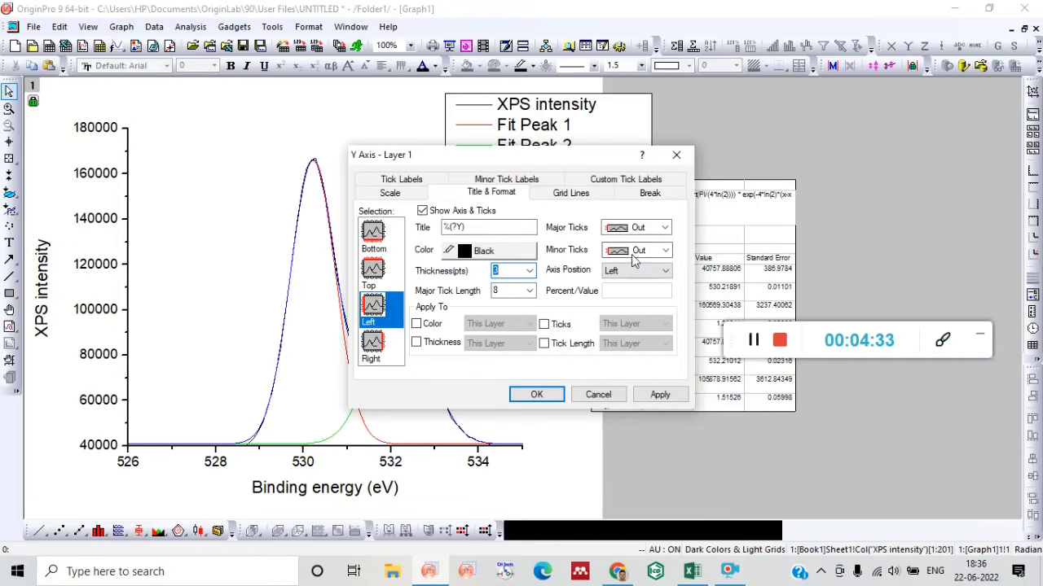
pyautogui.click(383, 236)
pyautogui.click(529, 271)
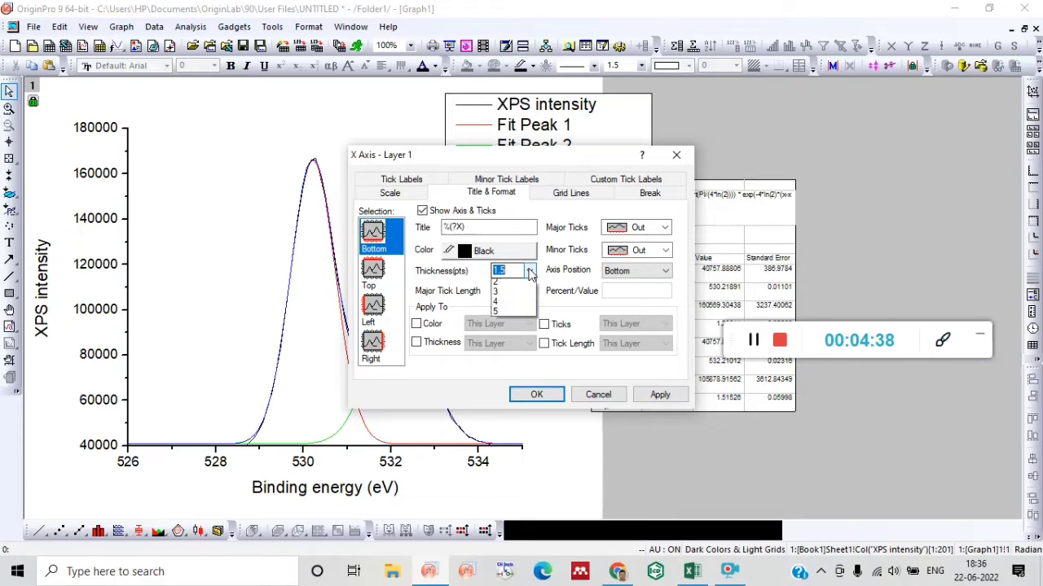
pyautogui.click(505, 335)
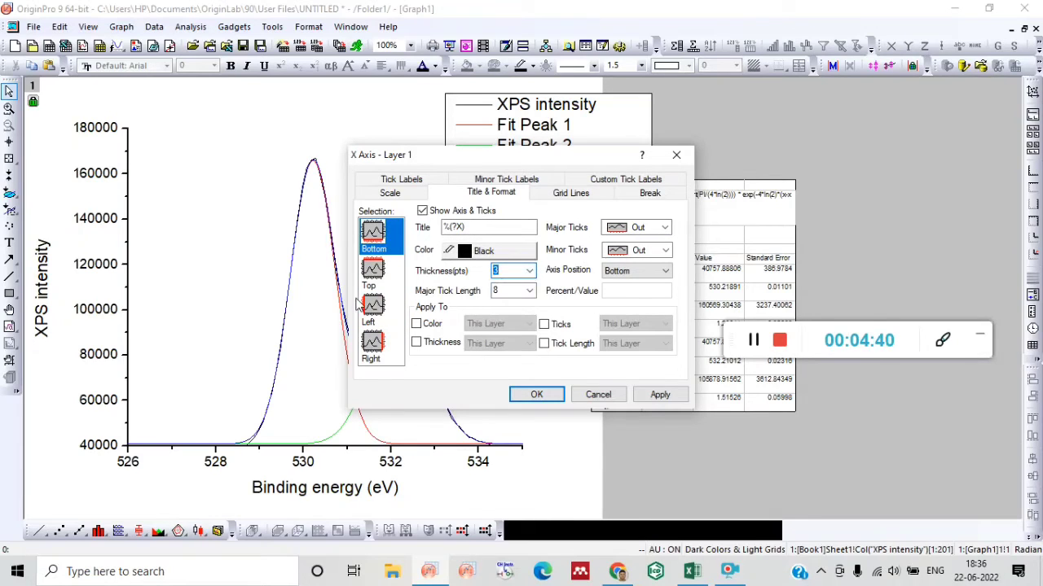
# Apply the pending axis settings to the graph and close the axis settings.
pyautogui.click(411, 194)
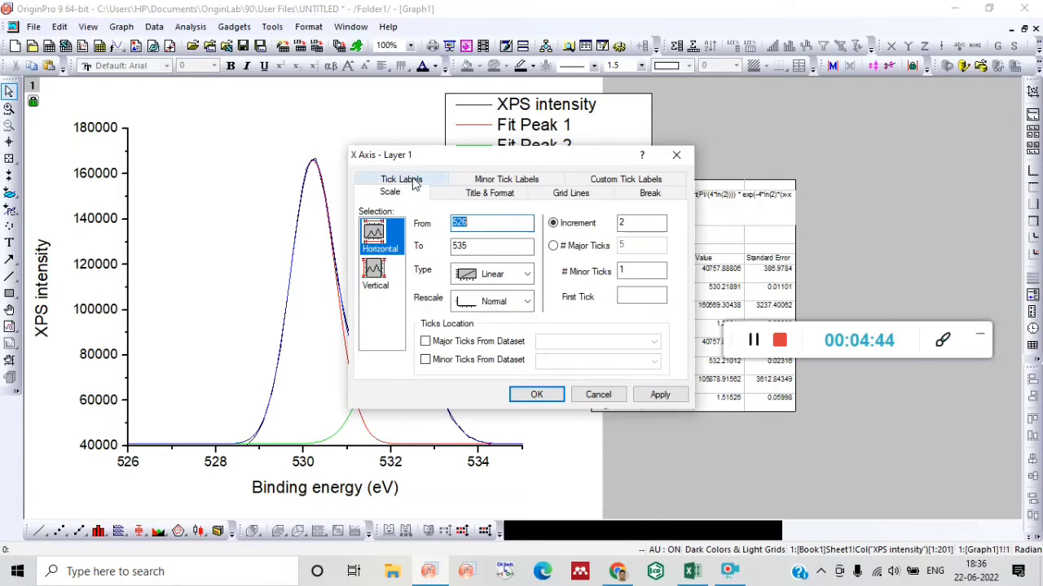
pyautogui.click(413, 181)
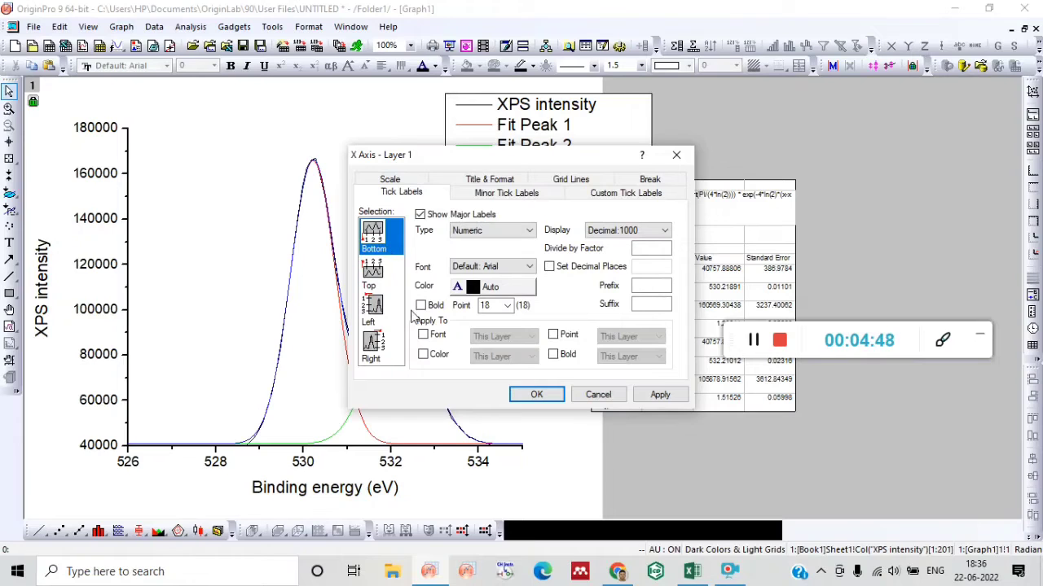
pyautogui.click(538, 395)
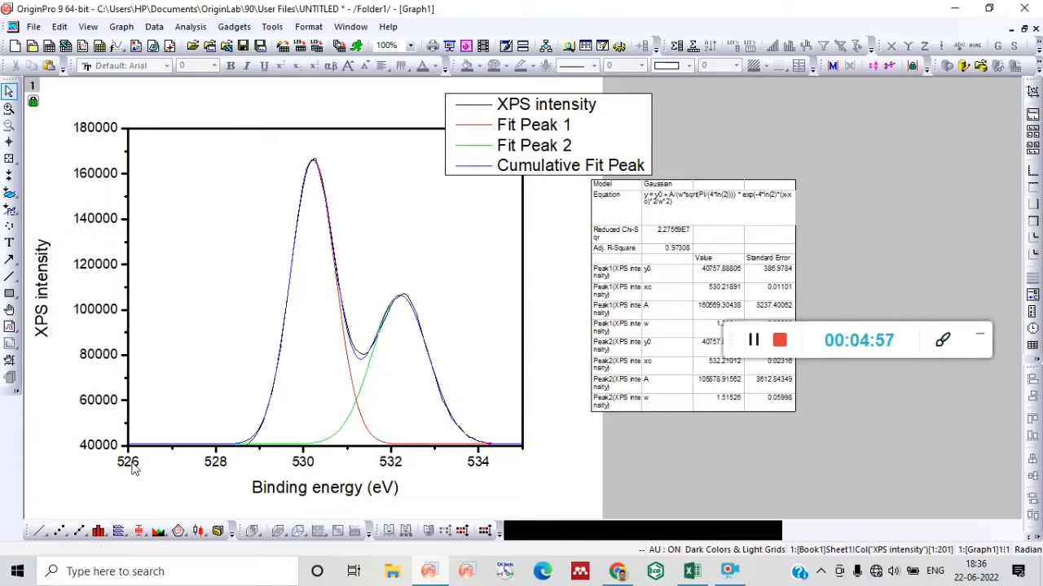
pyautogui.doubleClick(163, 447)
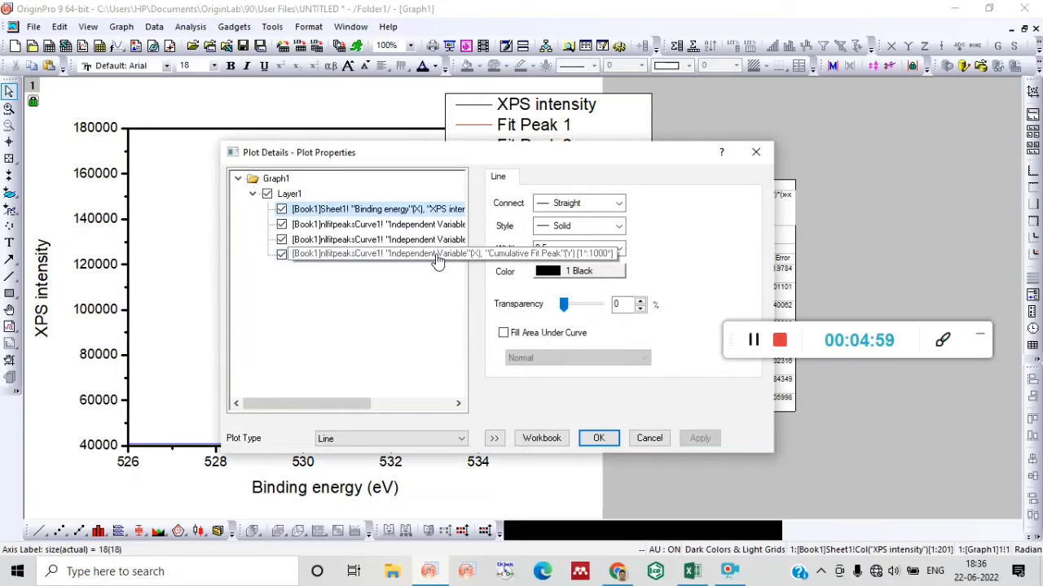
pyautogui.click(756, 153)
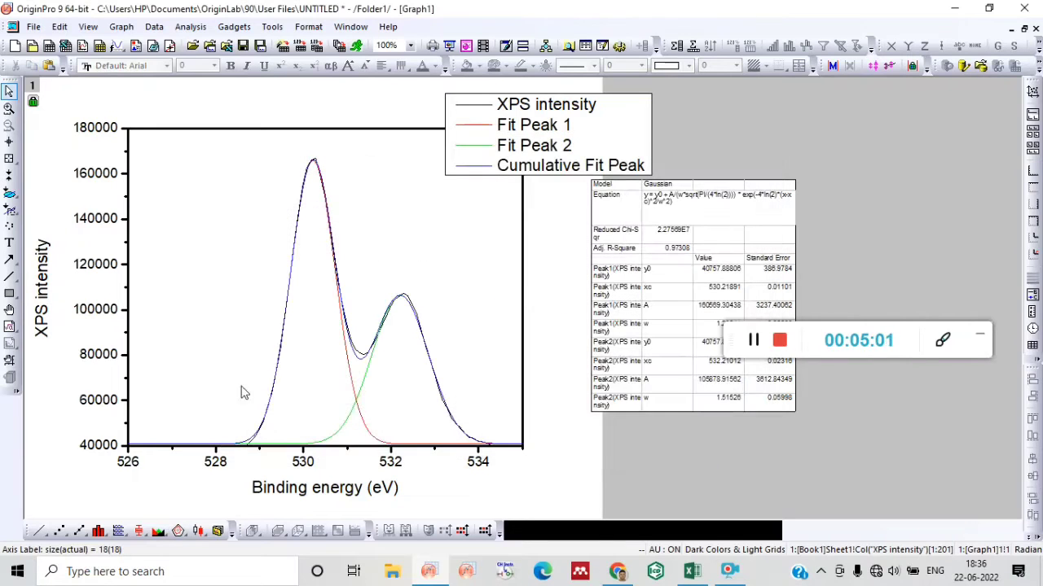
pyautogui.doubleClick(129, 461)
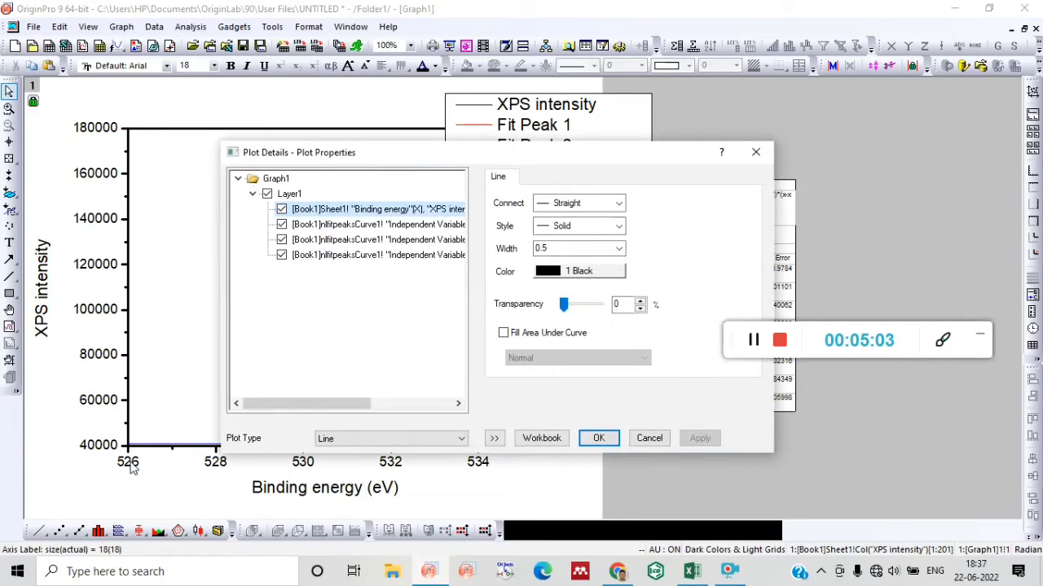
pyautogui.click(758, 153)
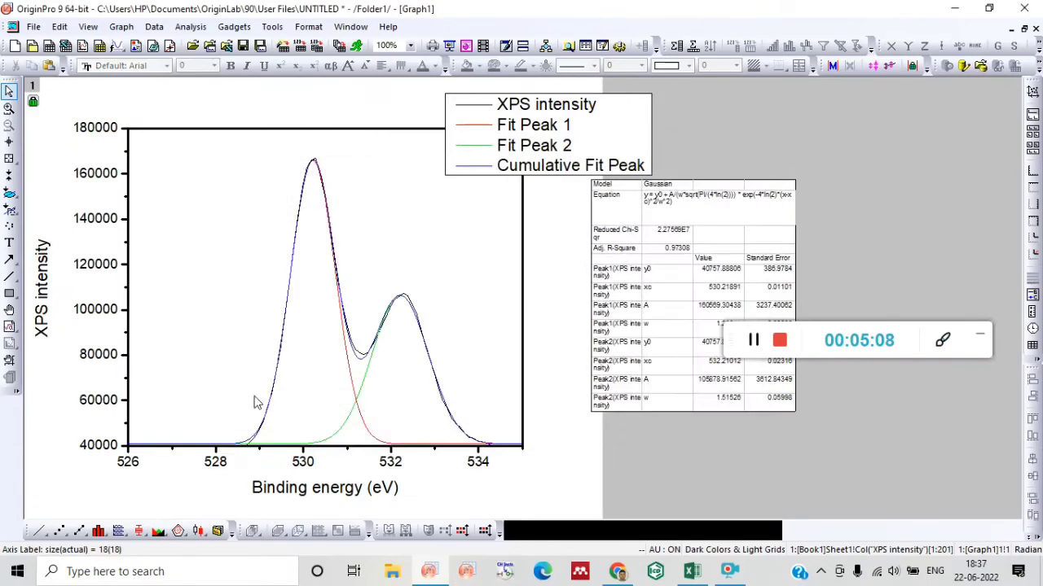
# Make the tick labels of the left and bottom axes bold with a size of 28 points.
pyautogui.doubleClick(127, 436)
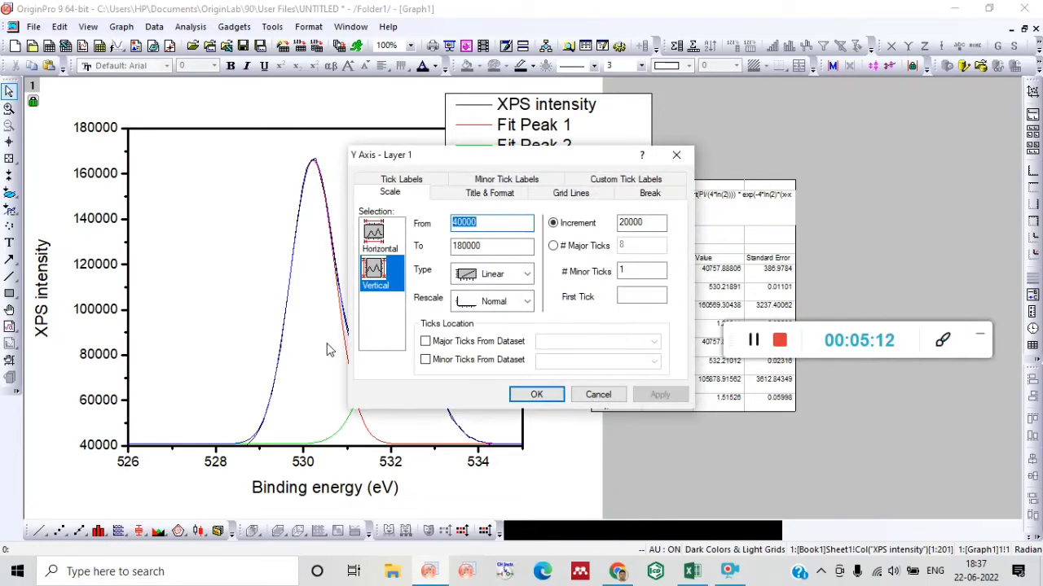
pyautogui.click(491, 182)
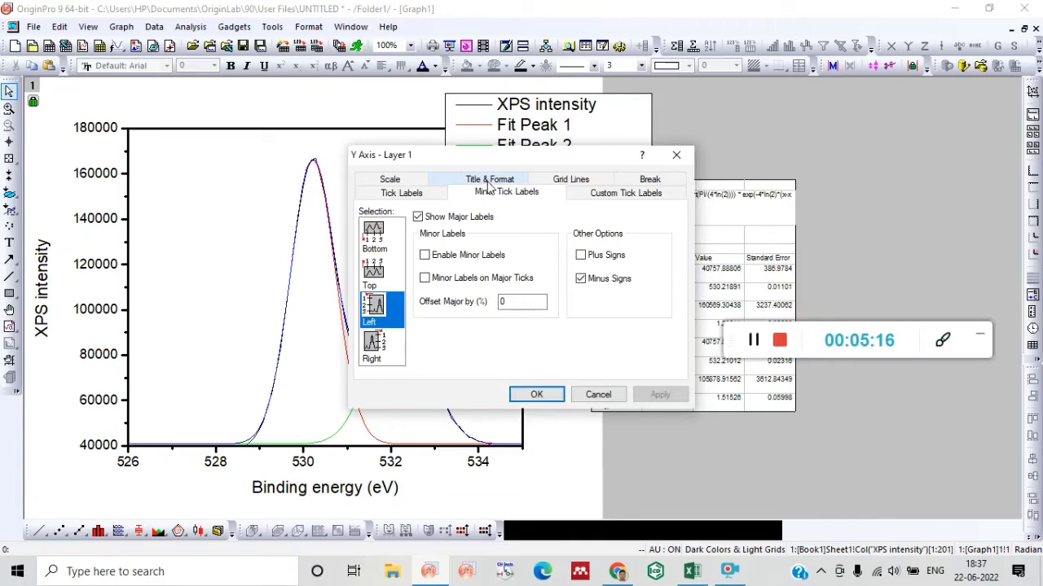
pyautogui.click(417, 193)
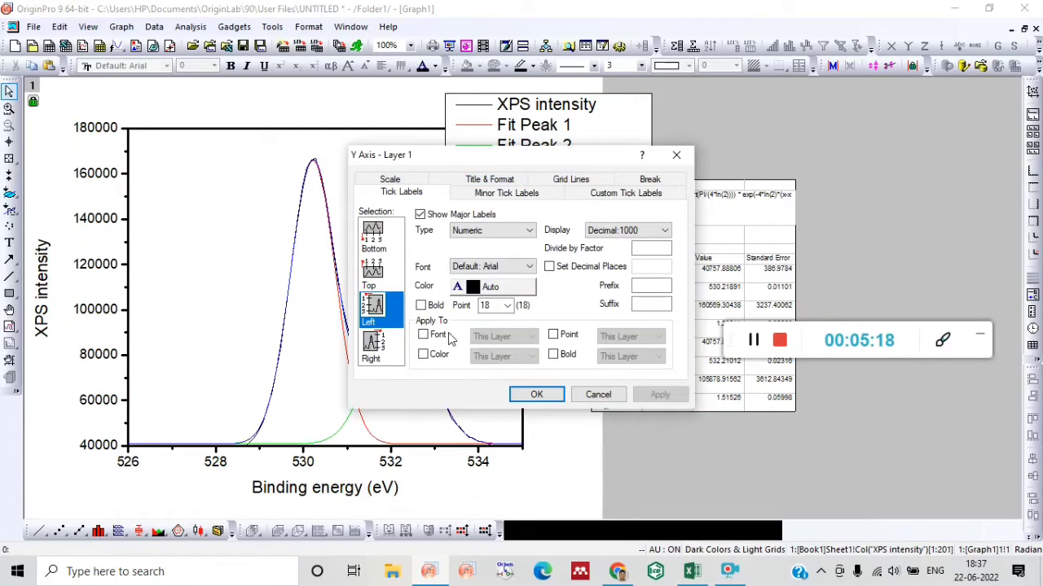
pyautogui.click(420, 305)
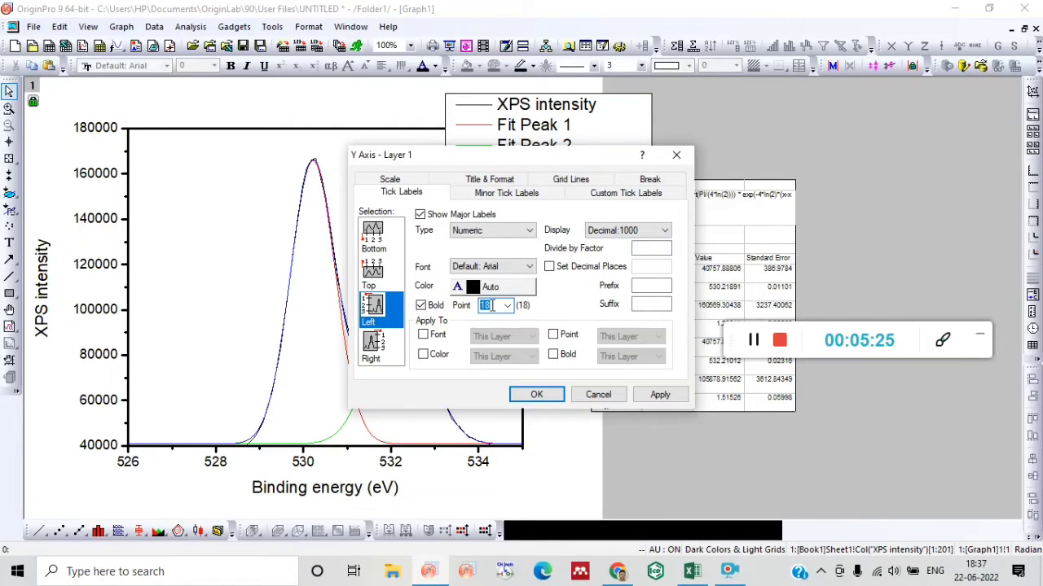
pyautogui.write('2')
pyautogui.click(381, 241)
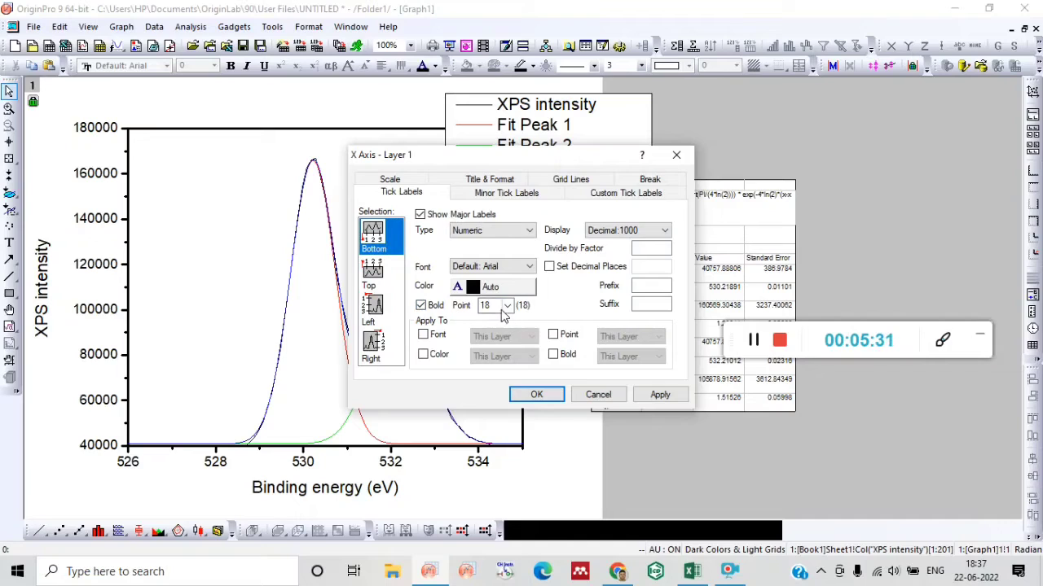
pyautogui.doubleClick(485, 306)
pyautogui.click(536, 394)
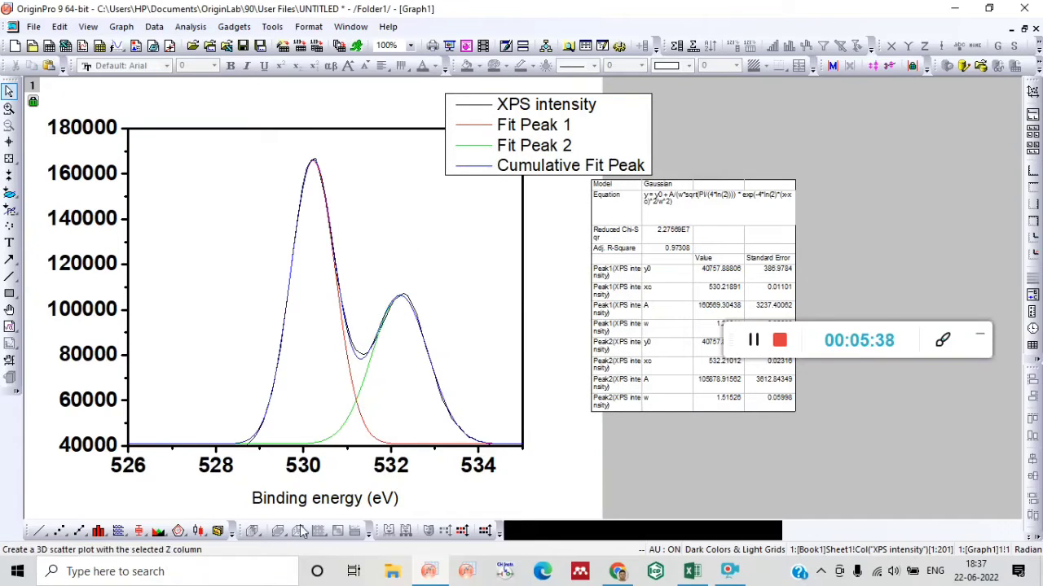
pyautogui.click(334, 499)
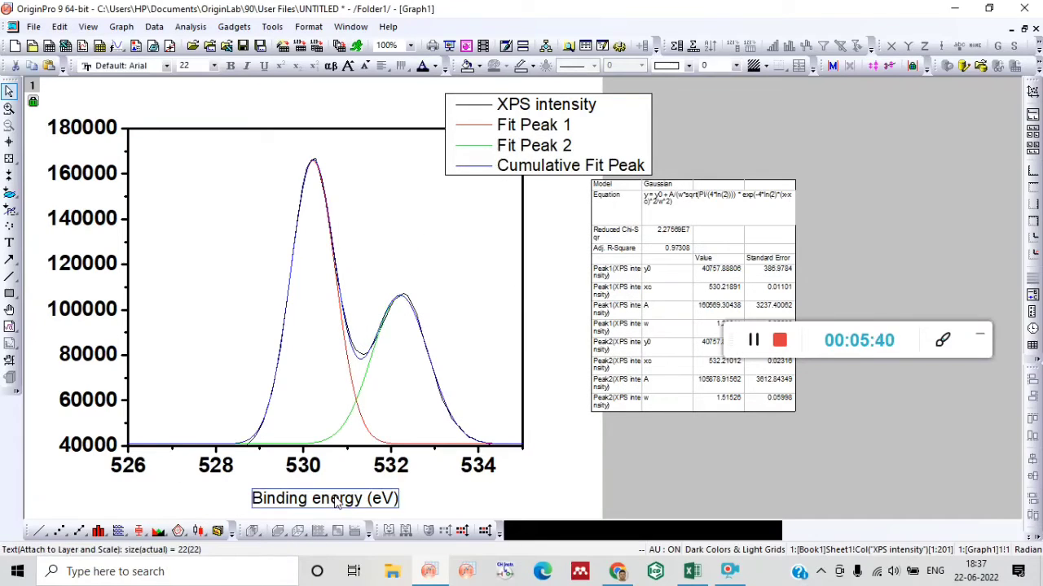
pyautogui.rightClick(308, 500)
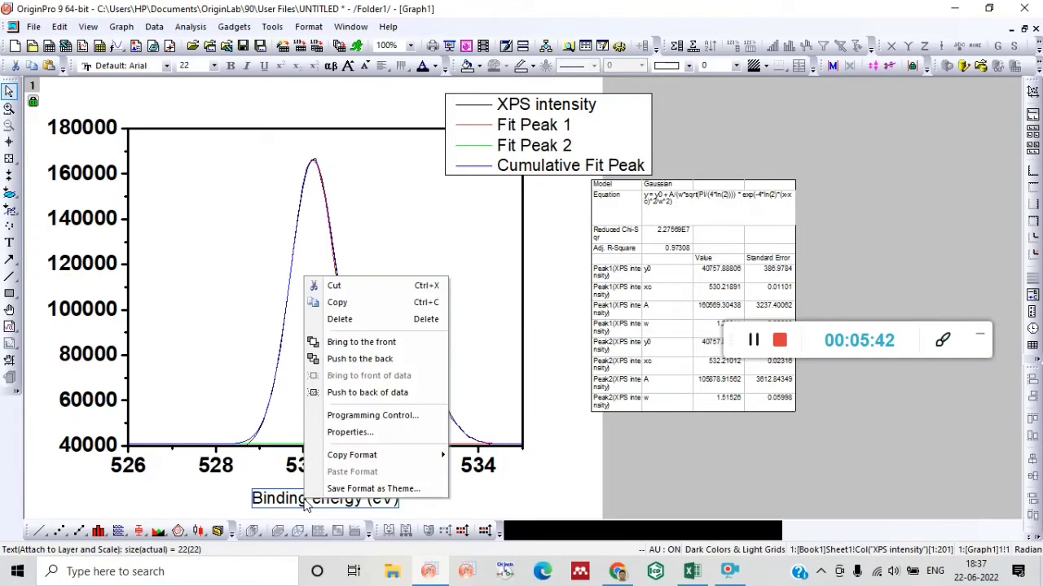
pyautogui.click(372, 415)
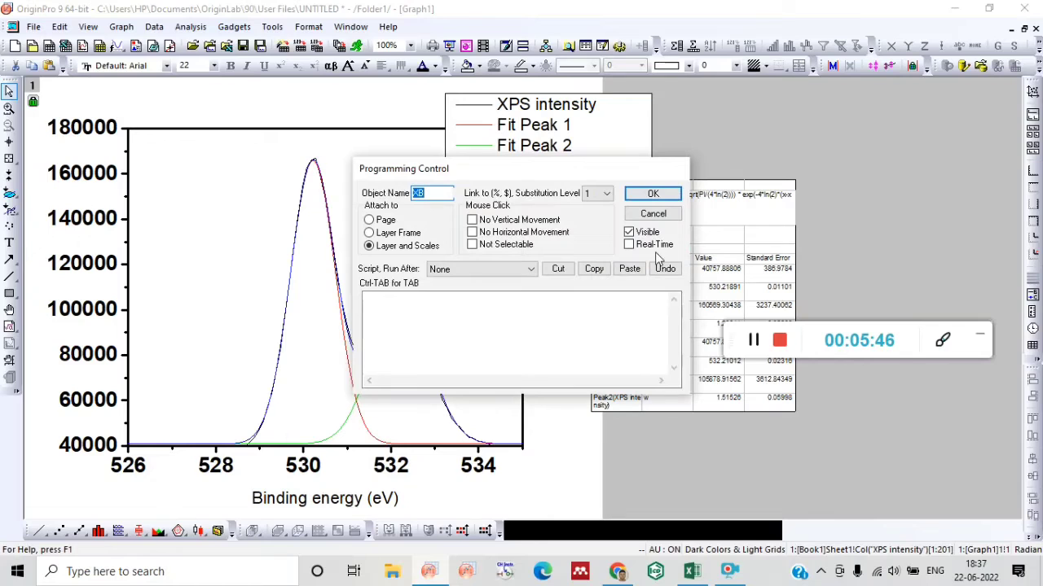
pyautogui.click(653, 213)
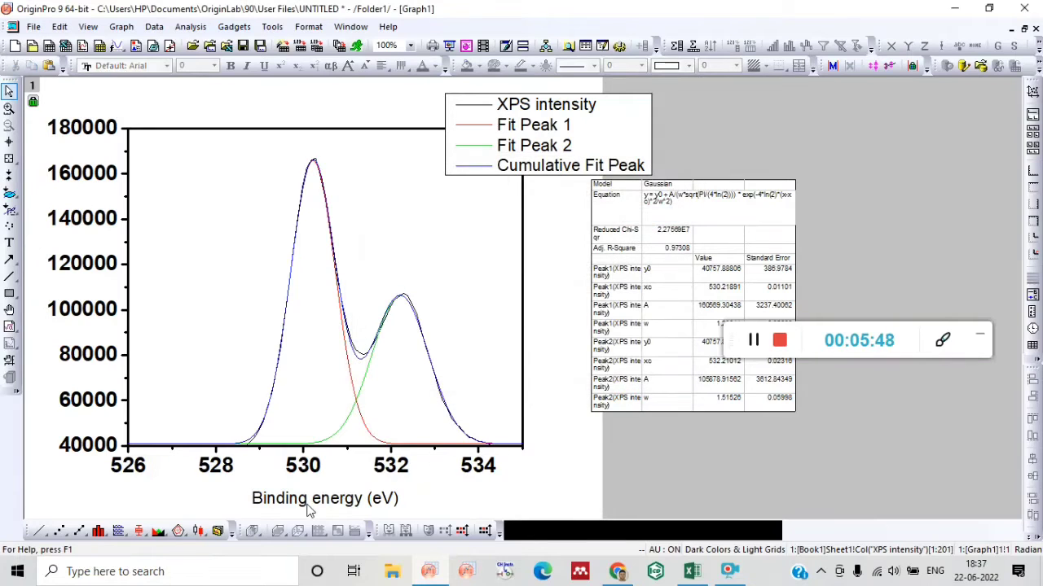
# Format the "Binding energy (eV)" axis title as bold, blue text with a size of 30.
pyautogui.click(309, 506)
pyautogui.rightClick(340, 496)
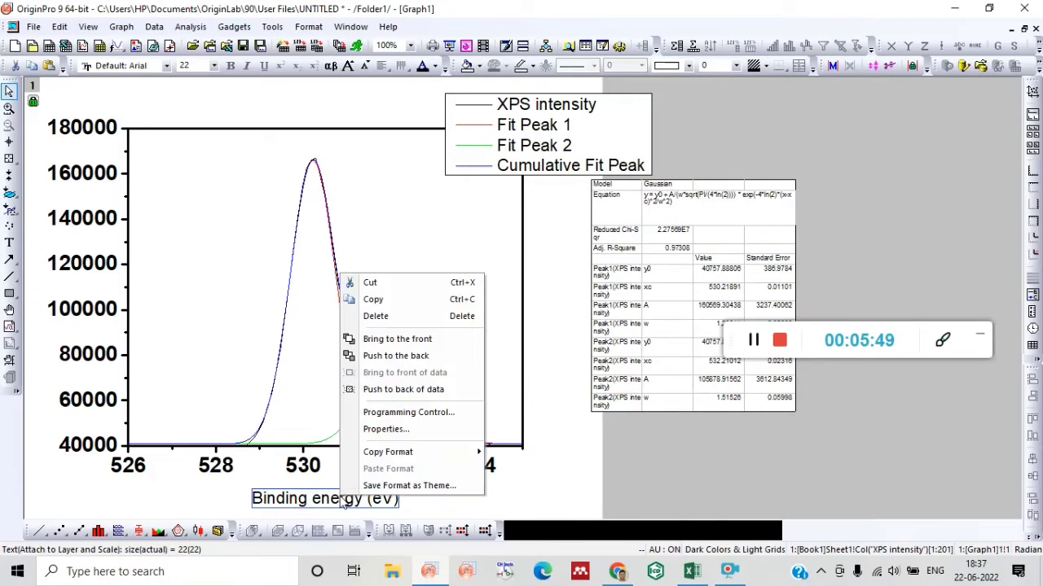
pyautogui.click(390, 430)
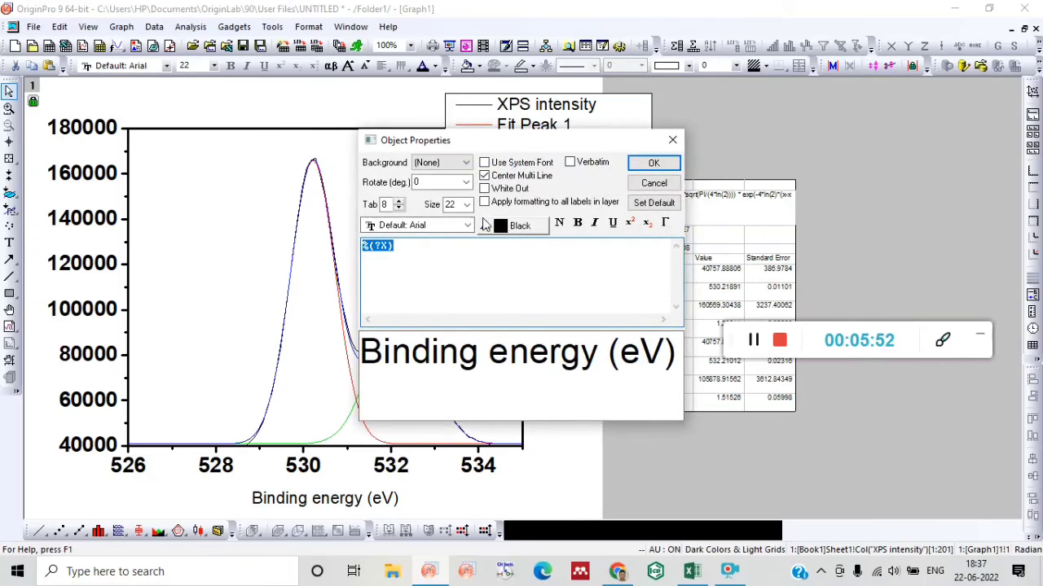
pyautogui.click(468, 205)
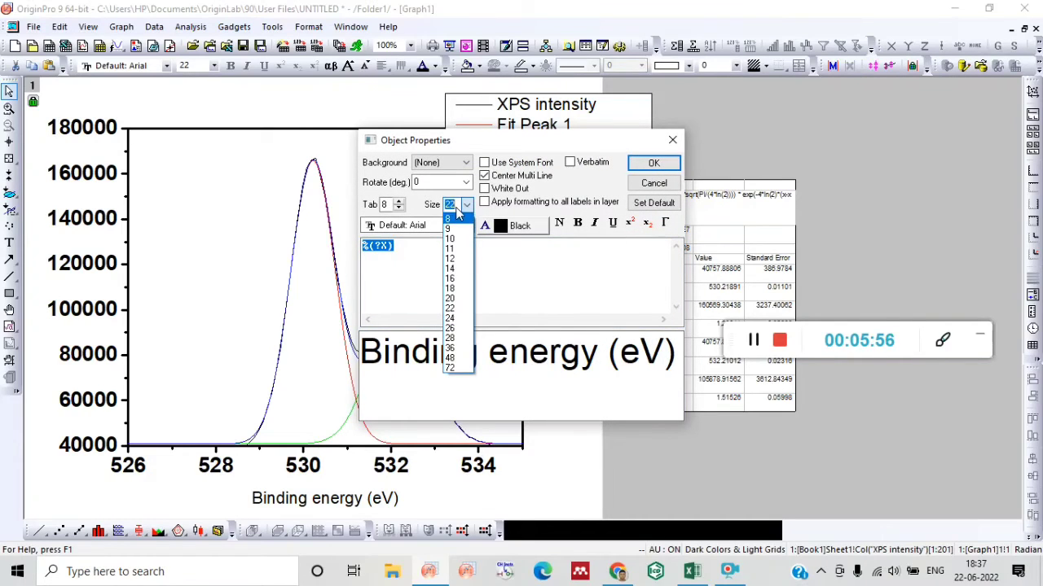
pyautogui.write('30')
pyautogui.click(522, 230)
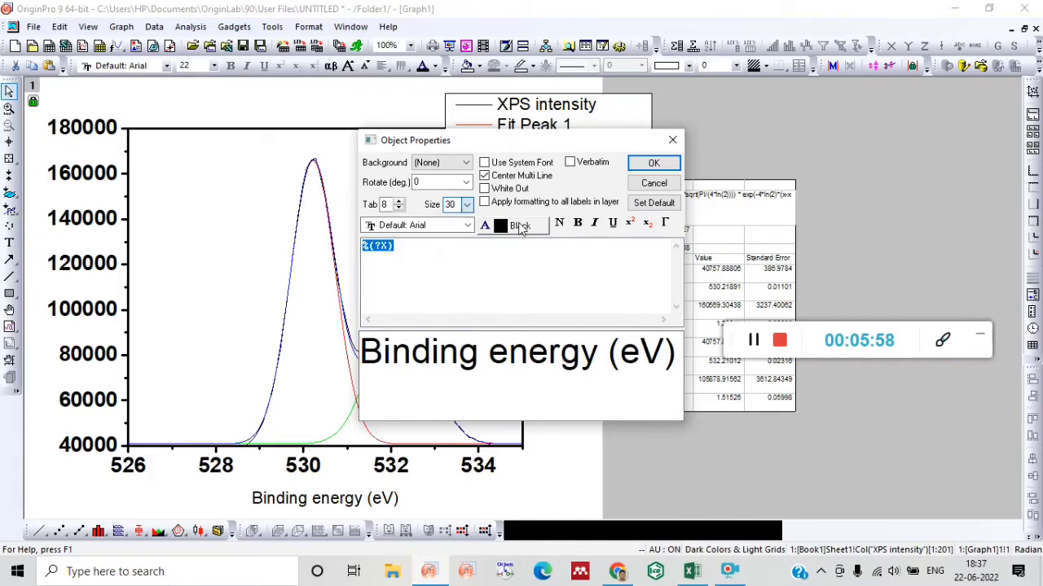
pyautogui.click(522, 230)
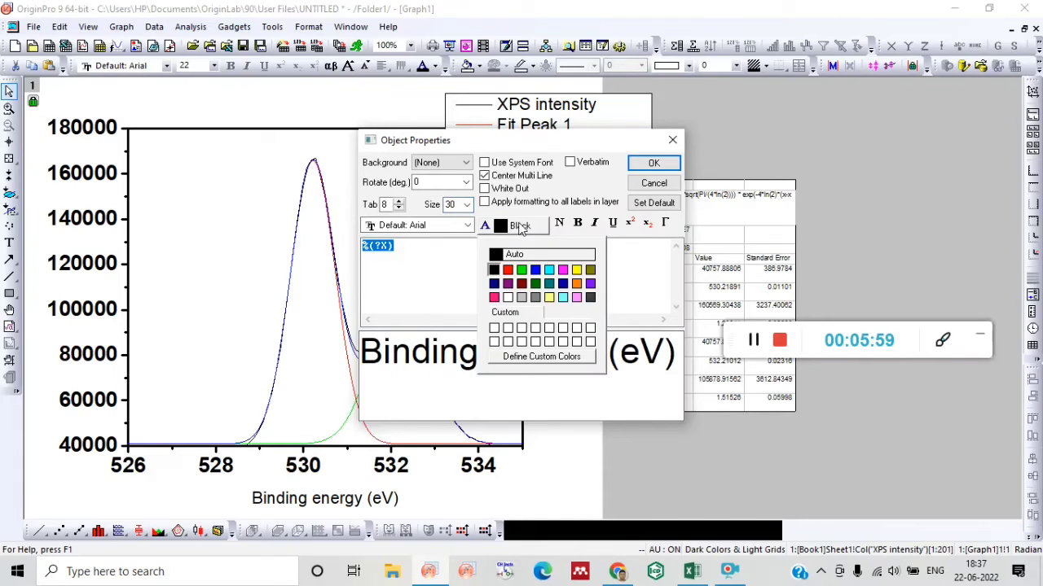
pyautogui.click(535, 270)
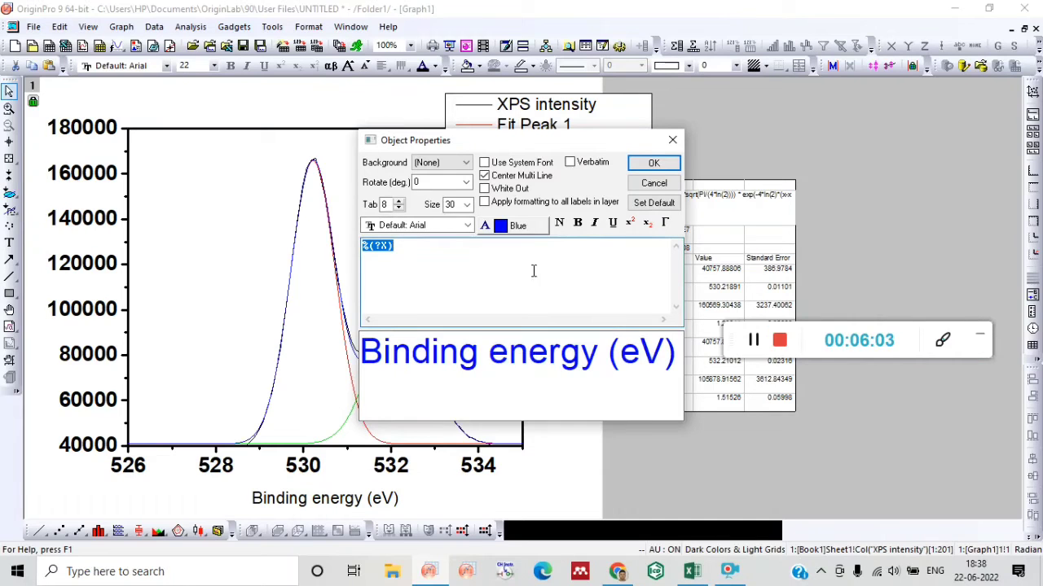
pyautogui.click(578, 224)
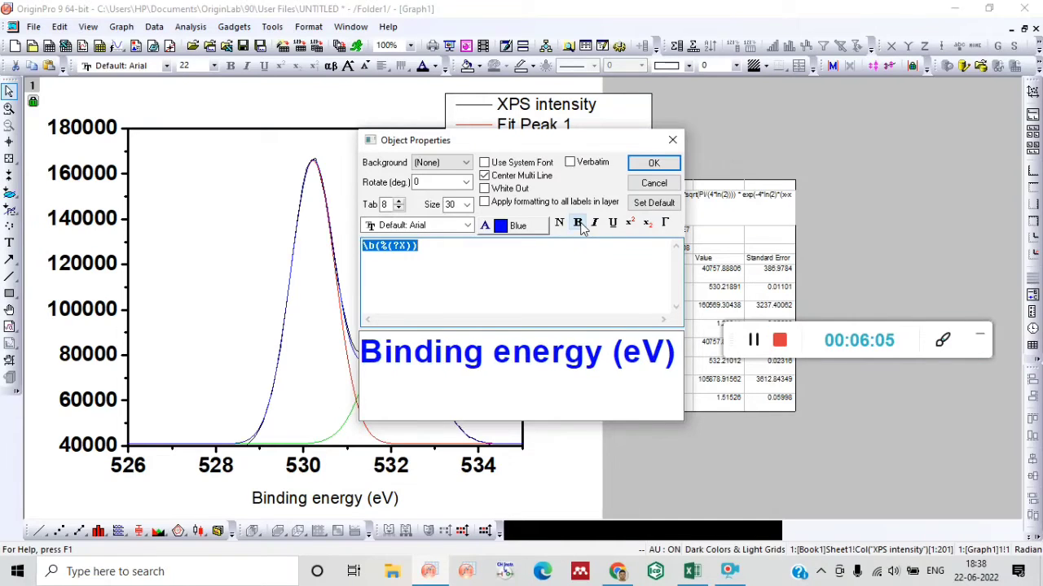
pyautogui.click(656, 164)
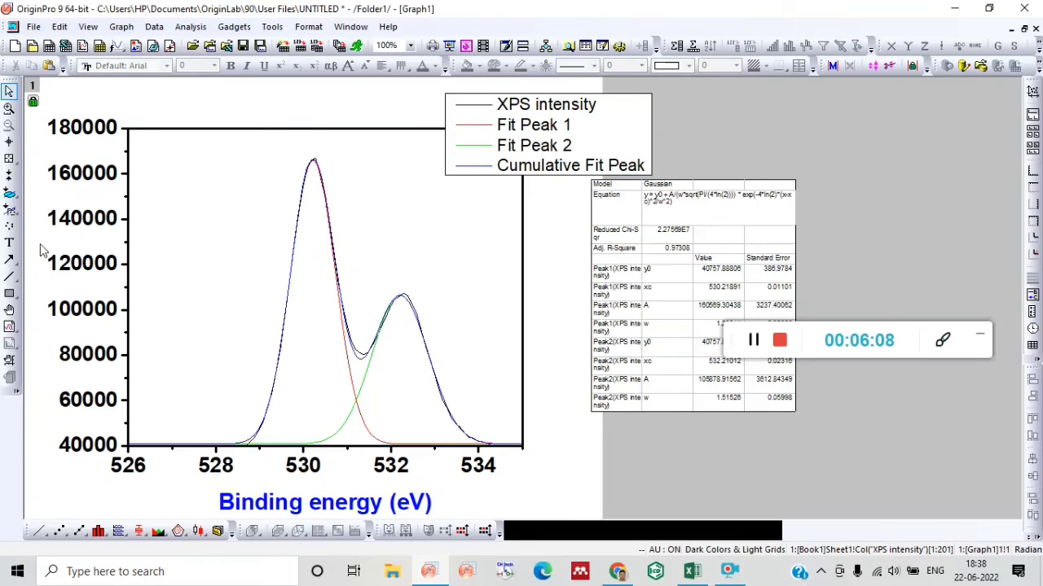
pyautogui.click(103, 181)
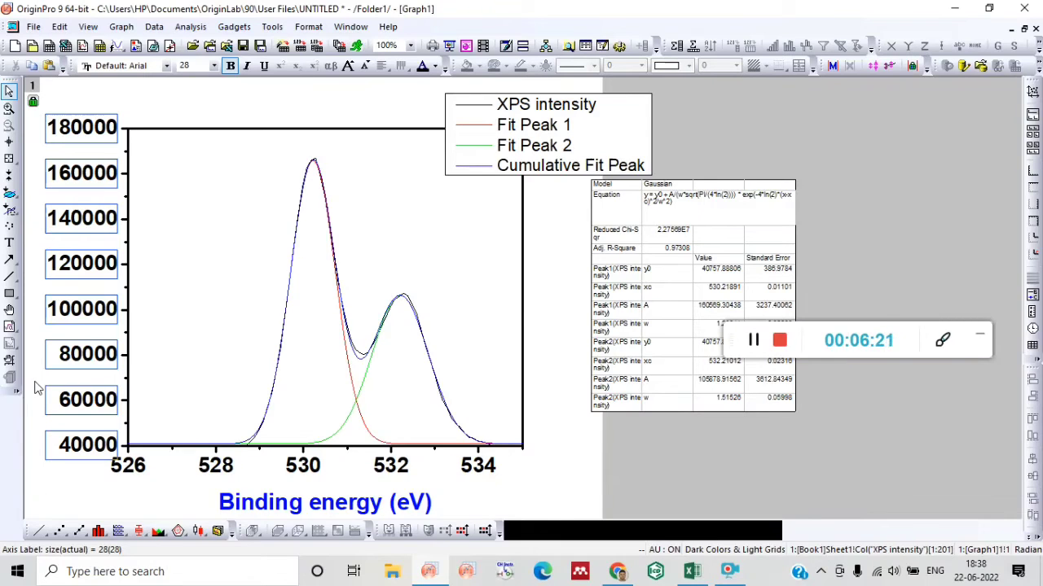
pyautogui.click(129, 87)
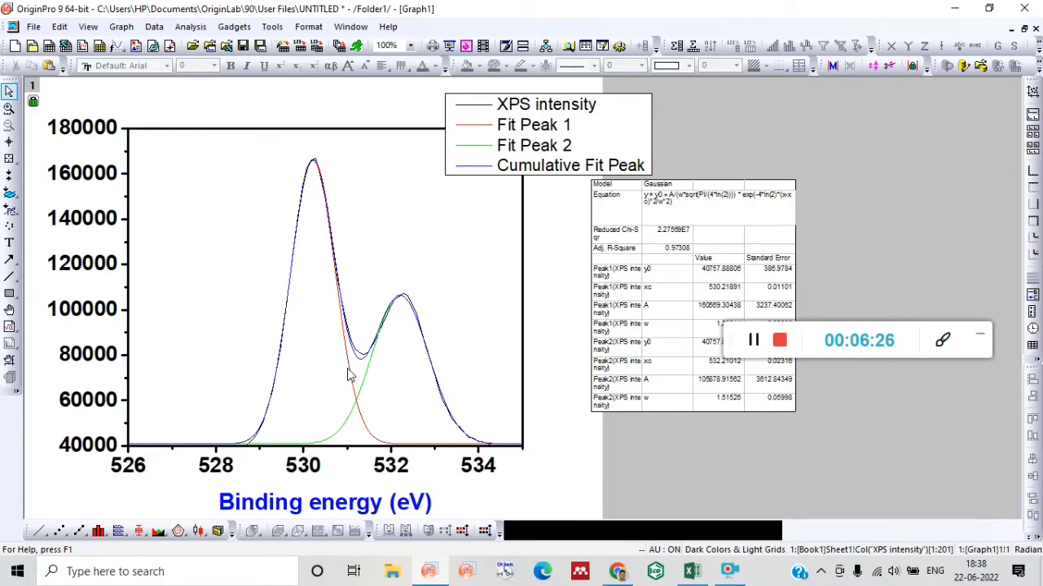
# Move the legend off the plot into the empty area beside the graph, above the fit results table.
pyautogui.click(536, 147)
pyautogui.moveTo(584, 116); pyautogui.dragTo(802, 120)
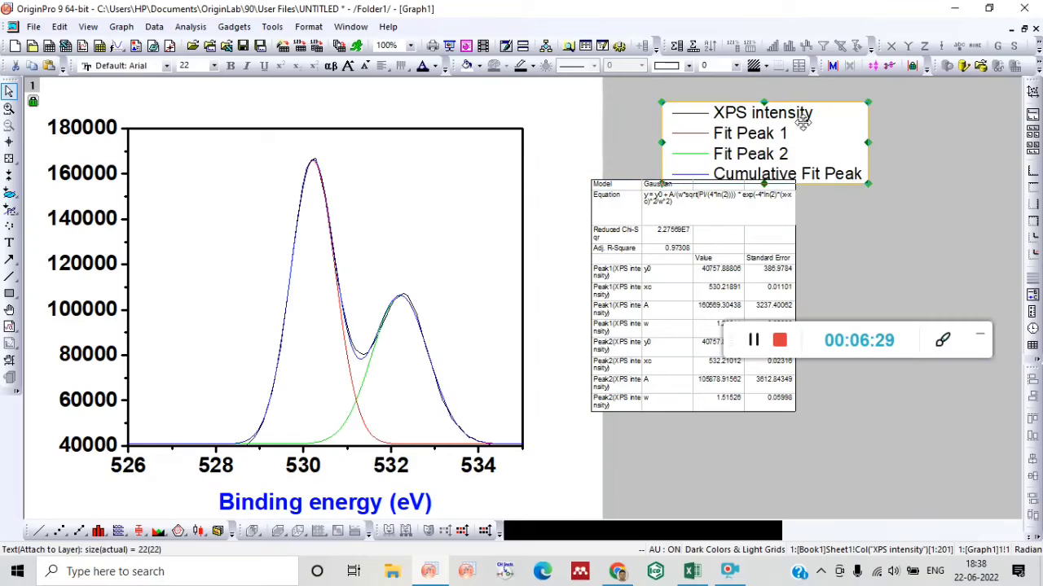
# Set the edit mode of the grouped fit curves to Independent.
pyautogui.doubleClick(348, 365)
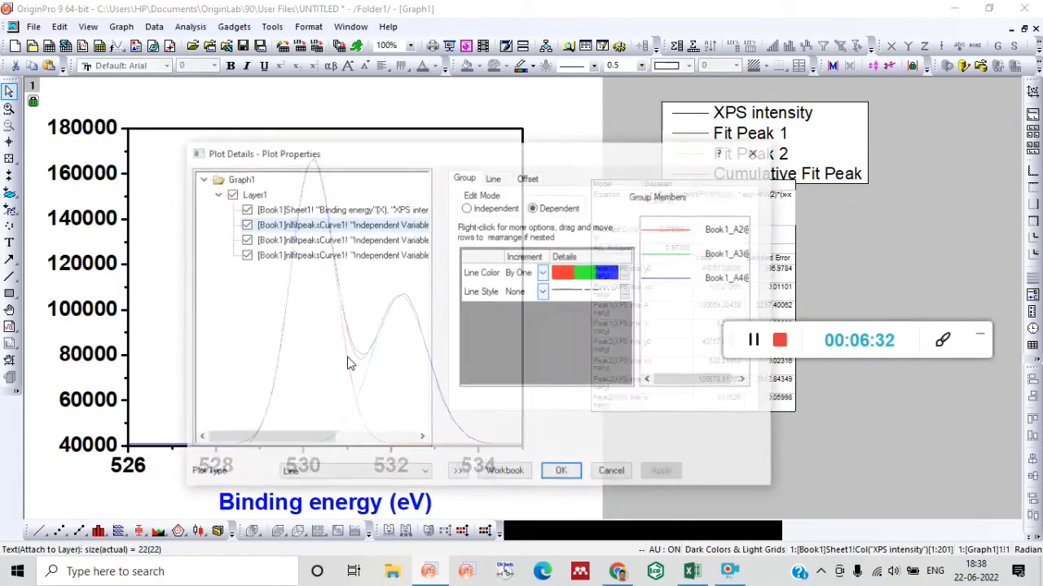
pyautogui.click(468, 208)
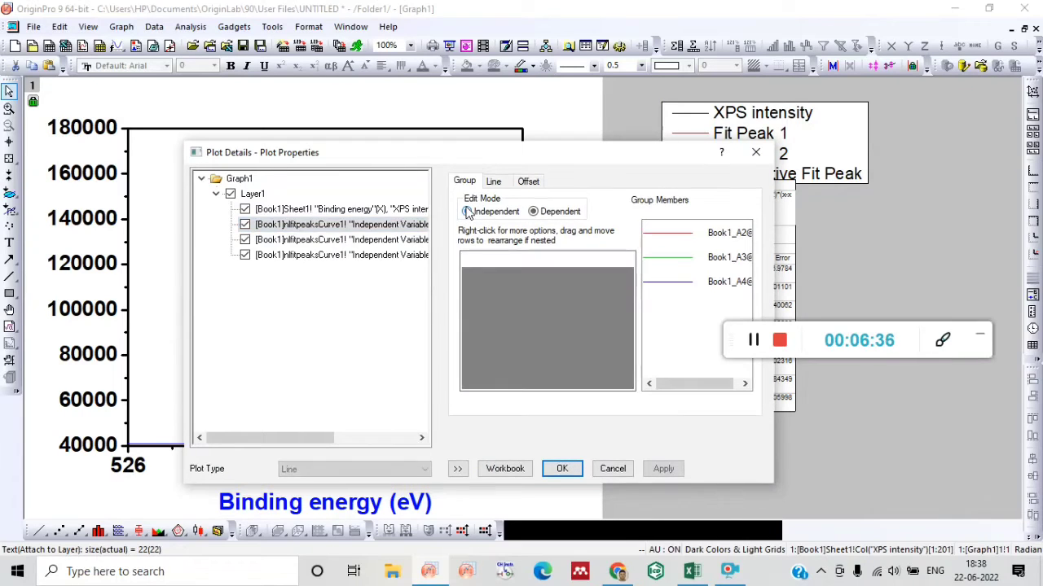
pyautogui.click(562, 469)
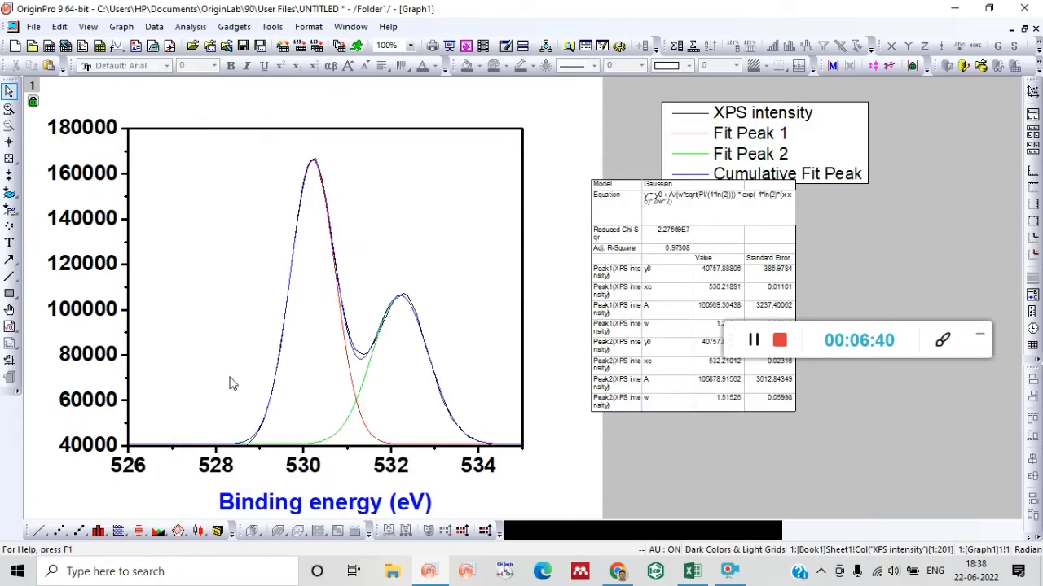
# Set the line width of the red Fit Peak 1 curve to 3.
pyautogui.click(348, 363)
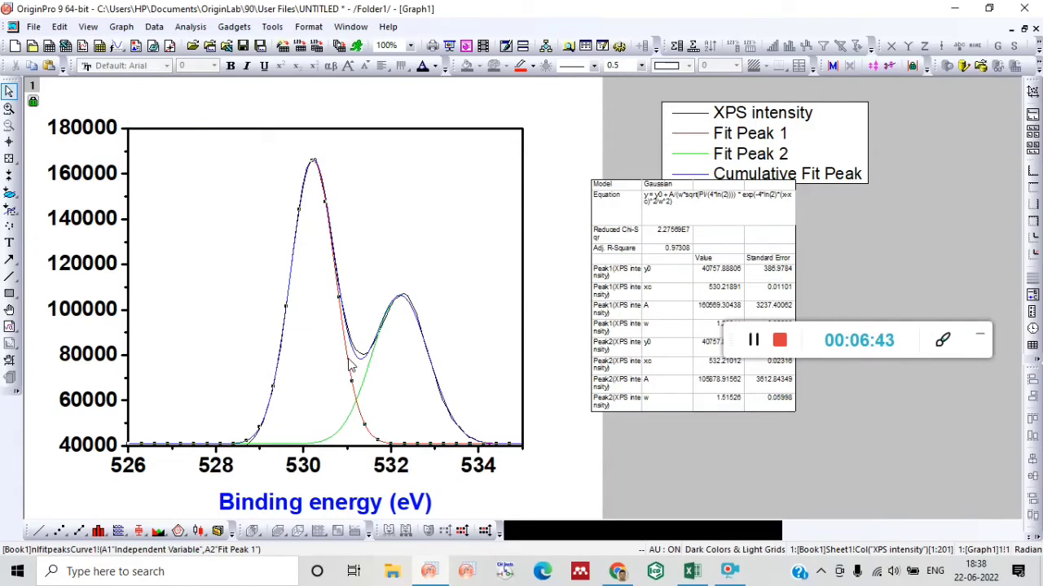
pyautogui.click(643, 67)
pyautogui.click(613, 127)
# Set the line width of the blue Cumulative Fit Peak curve to 3.
pyautogui.click(363, 367)
pyautogui.click(643, 66)
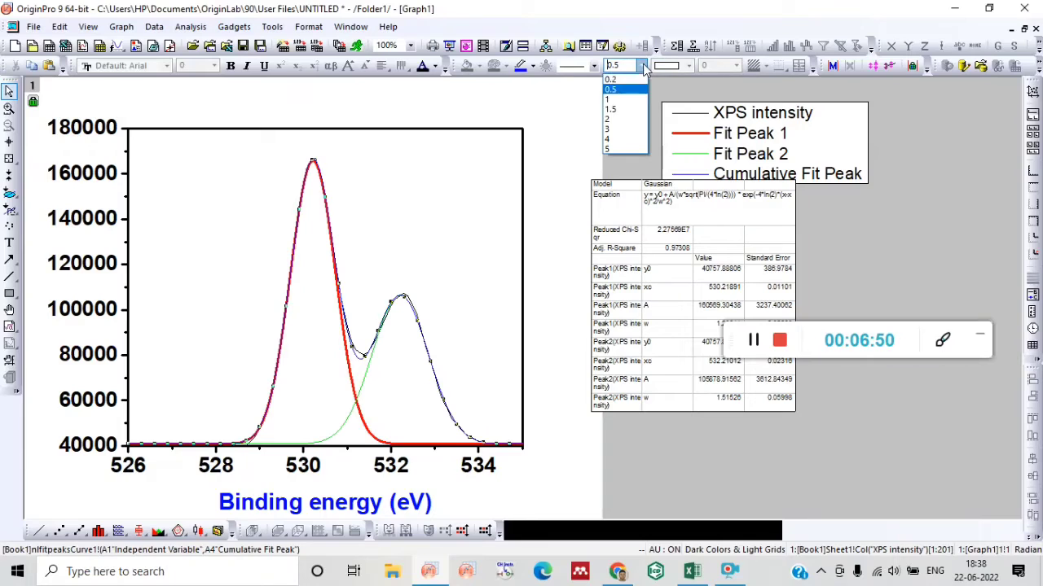
pyautogui.click(620, 135)
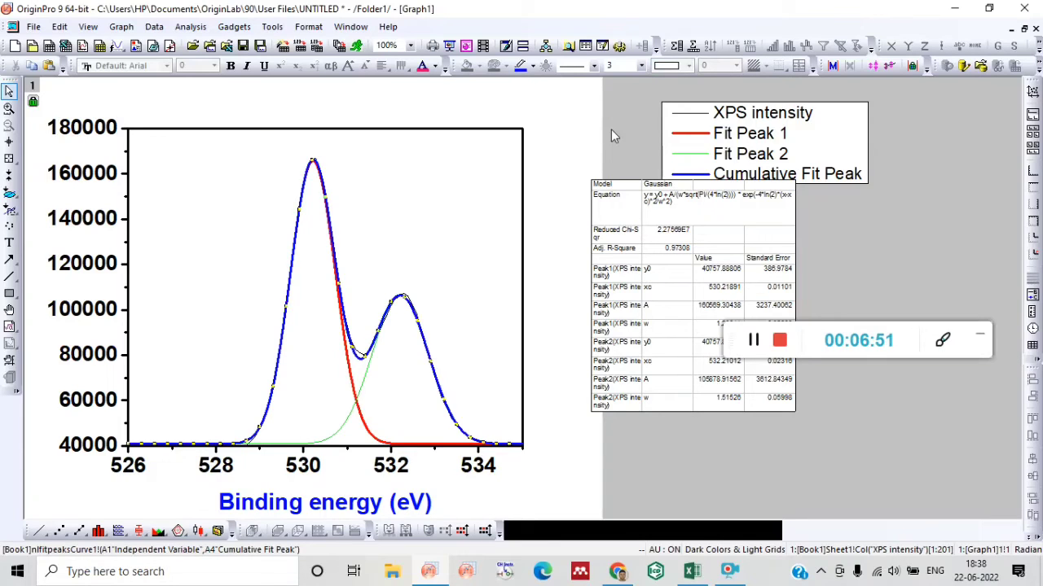
# Set the line width of the black XPS intensity curve to 3.
pyautogui.click(355, 351)
pyautogui.click(643, 66)
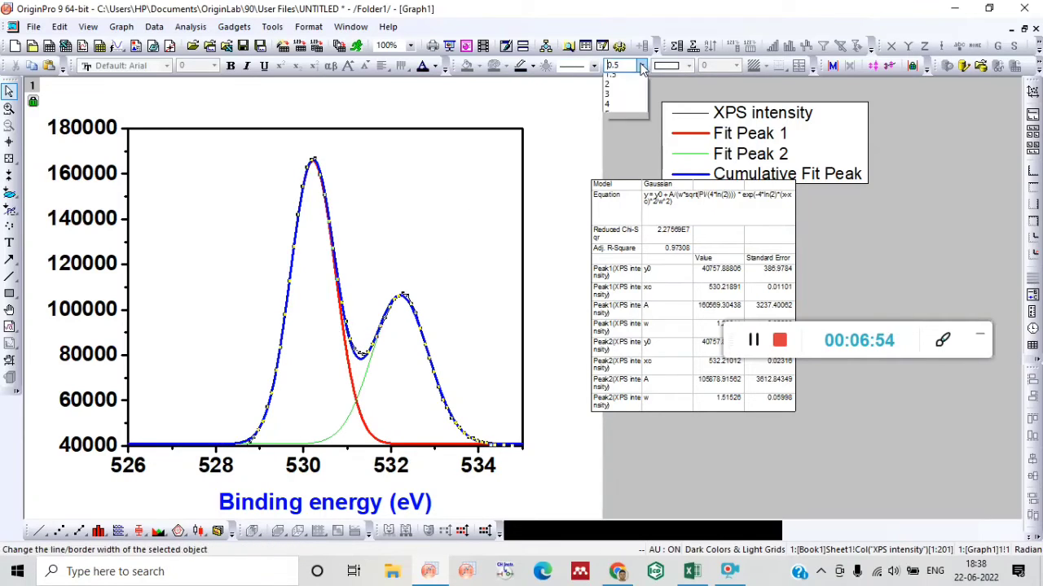
pyautogui.click(617, 136)
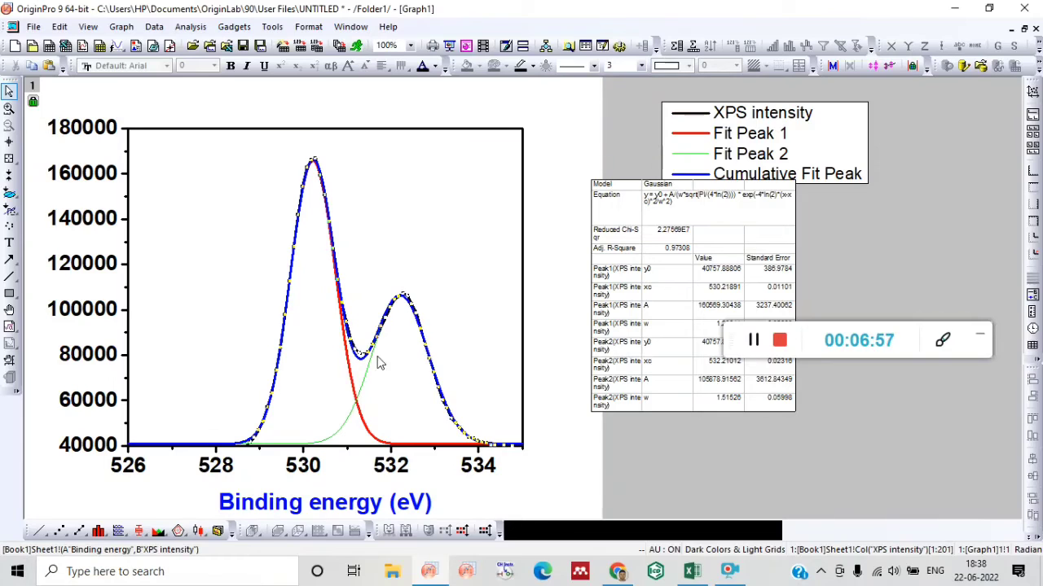
# Set the line width of the green Fit Peak 2 curve to 3.
pyautogui.click(364, 390)
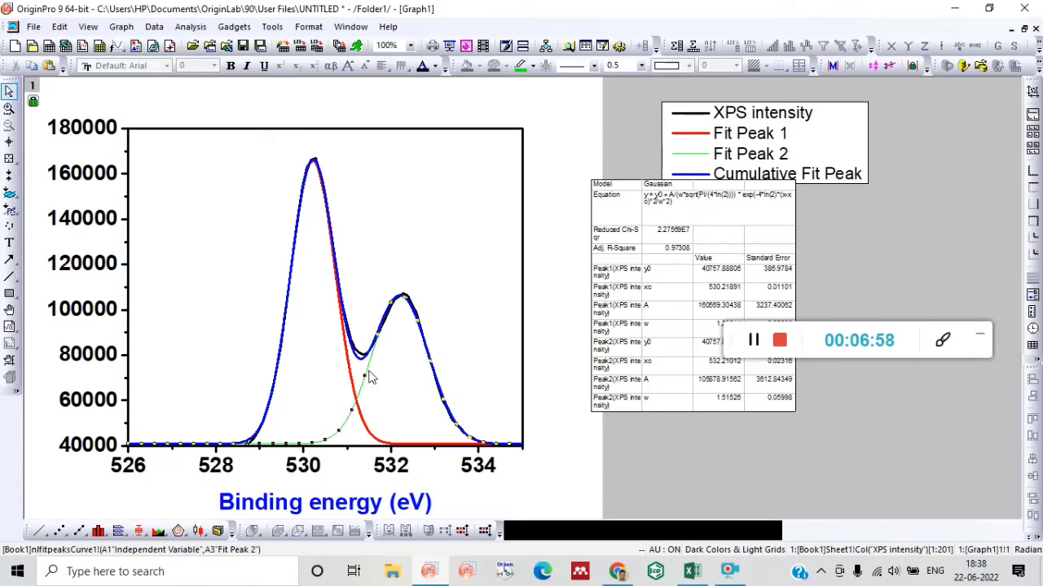
pyautogui.click(643, 66)
pyautogui.click(625, 134)
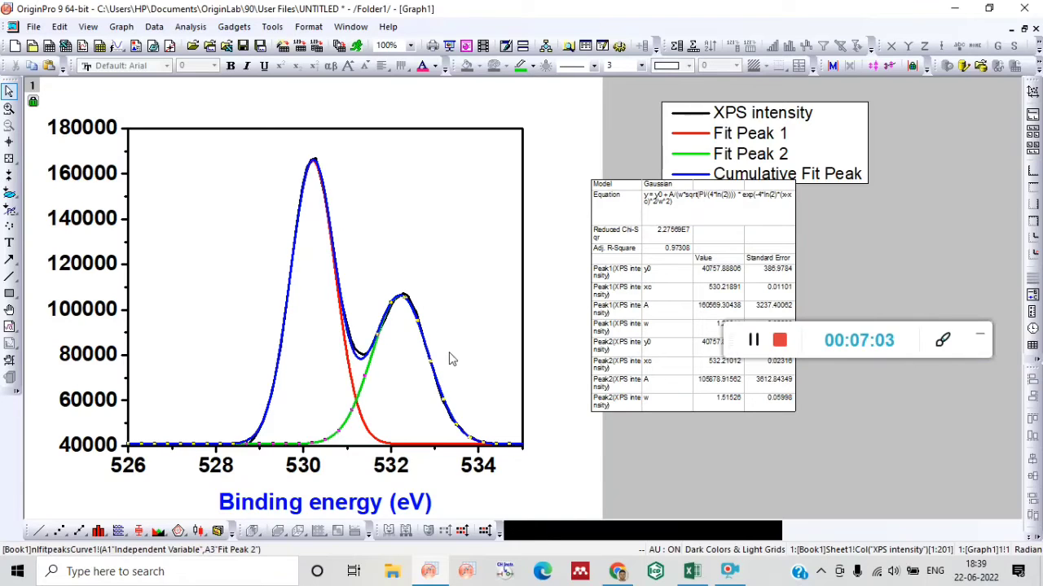
# Fill the area under the Fit Peak 1 curve and set the fill color to Red.
pyautogui.doubleClick(353, 386)
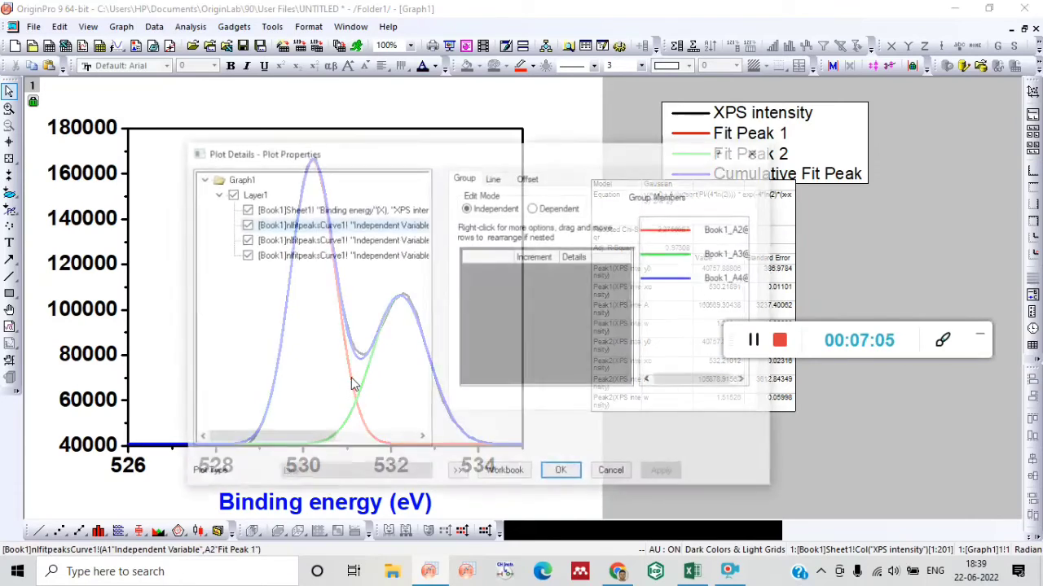
pyautogui.click(494, 178)
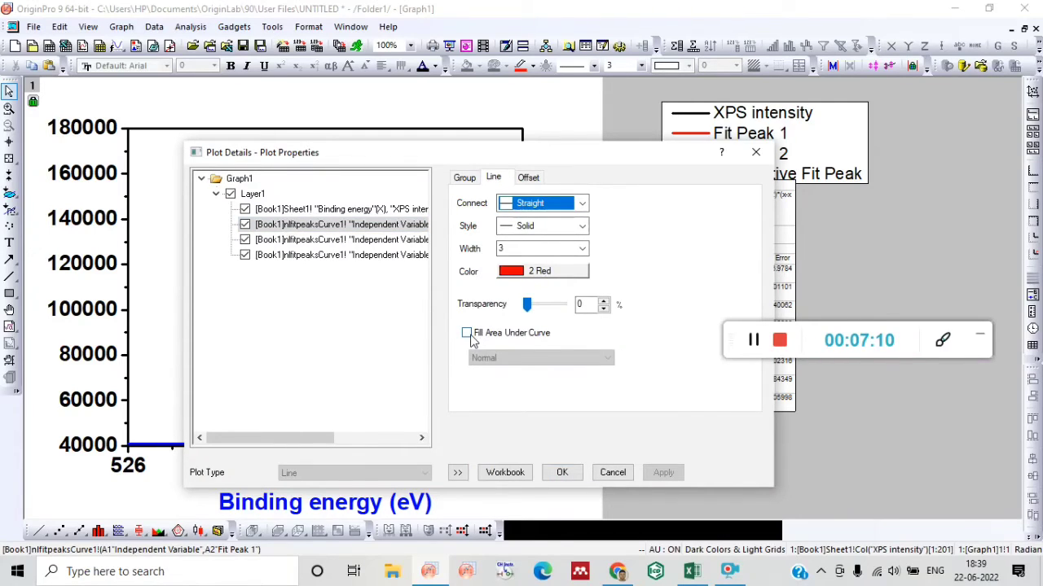
pyautogui.click(468, 335)
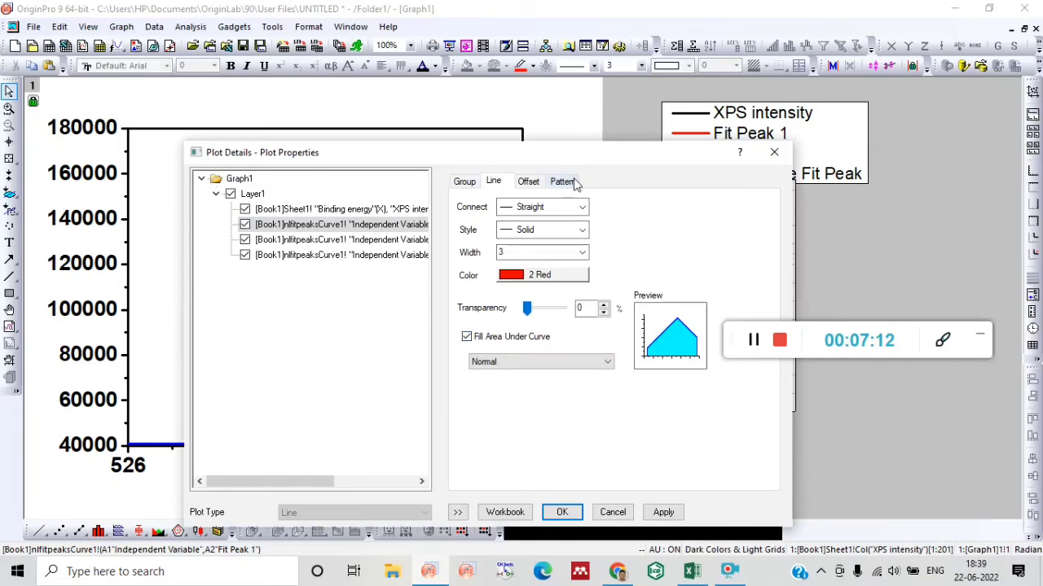
pyautogui.click(573, 183)
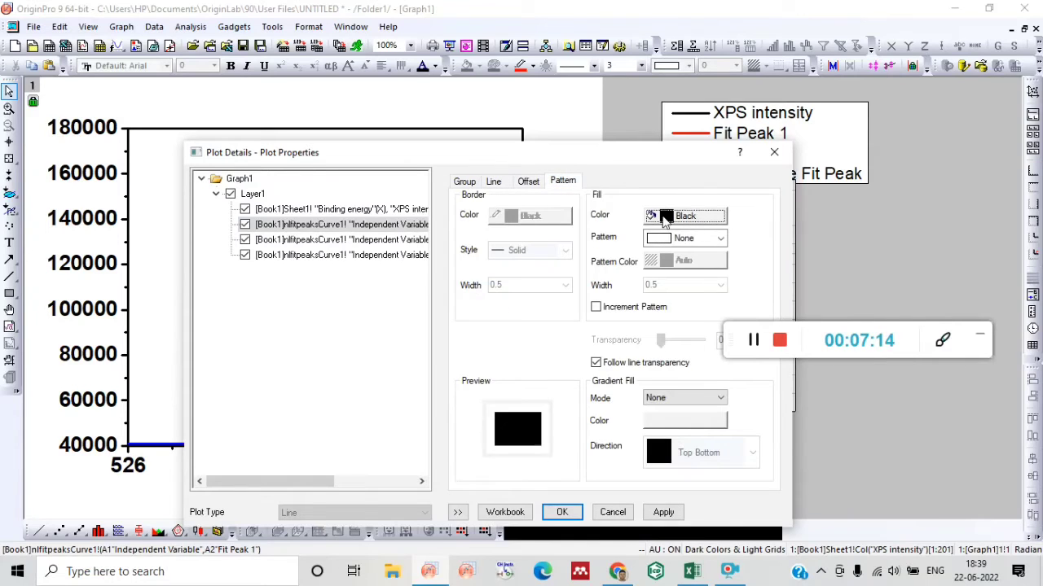
pyautogui.moveTo(489, 152); pyautogui.dragTo(672, 80)
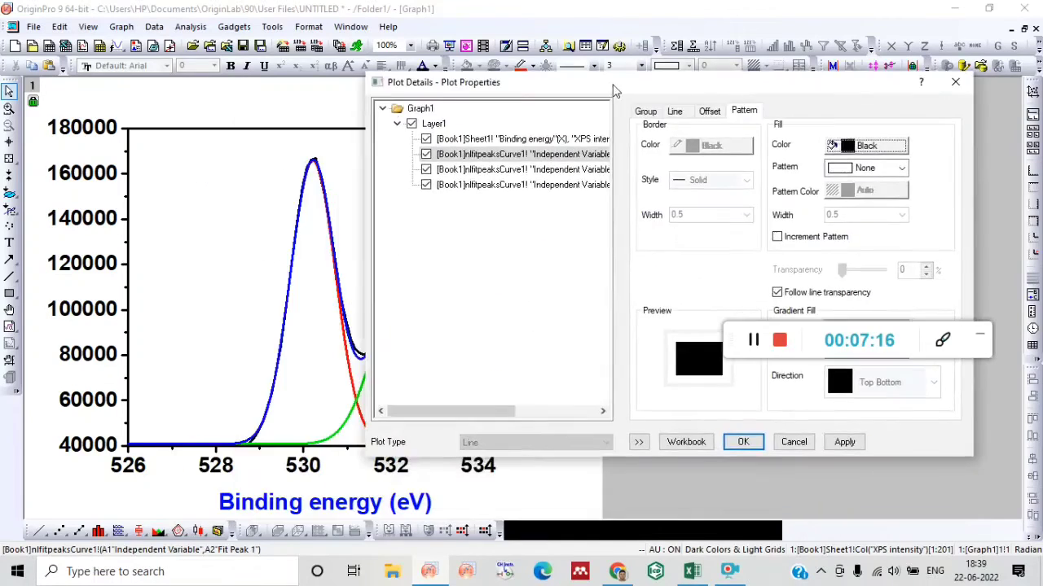
pyautogui.click(896, 147)
pyautogui.click(855, 193)
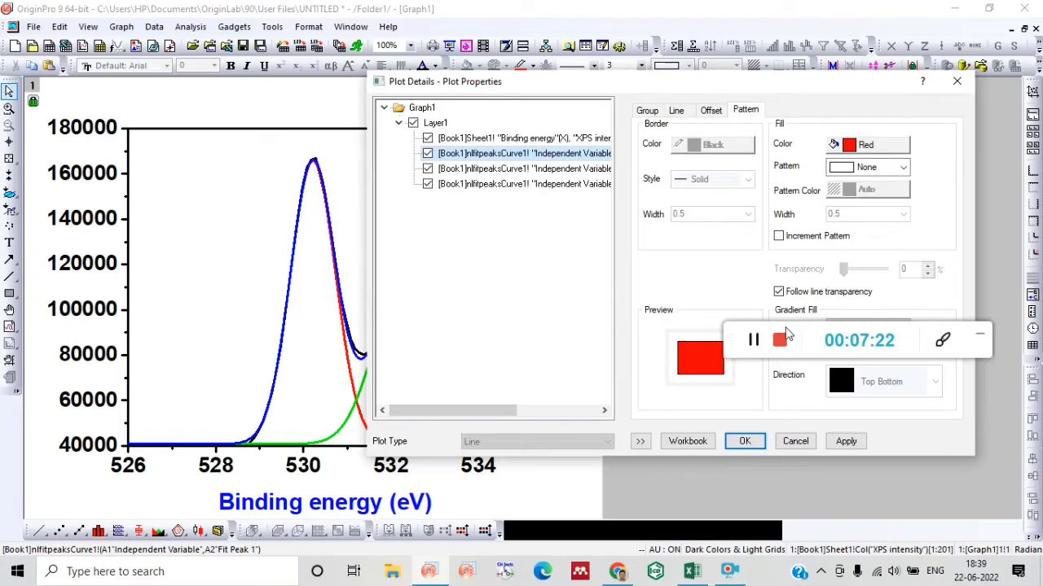
# Give the Fit Peak 1 fill a Sparse forward-slanting diagonal pattern with Red as the pattern color.
pyautogui.moveTo(786, 334); pyautogui.dragTo(803, 399)
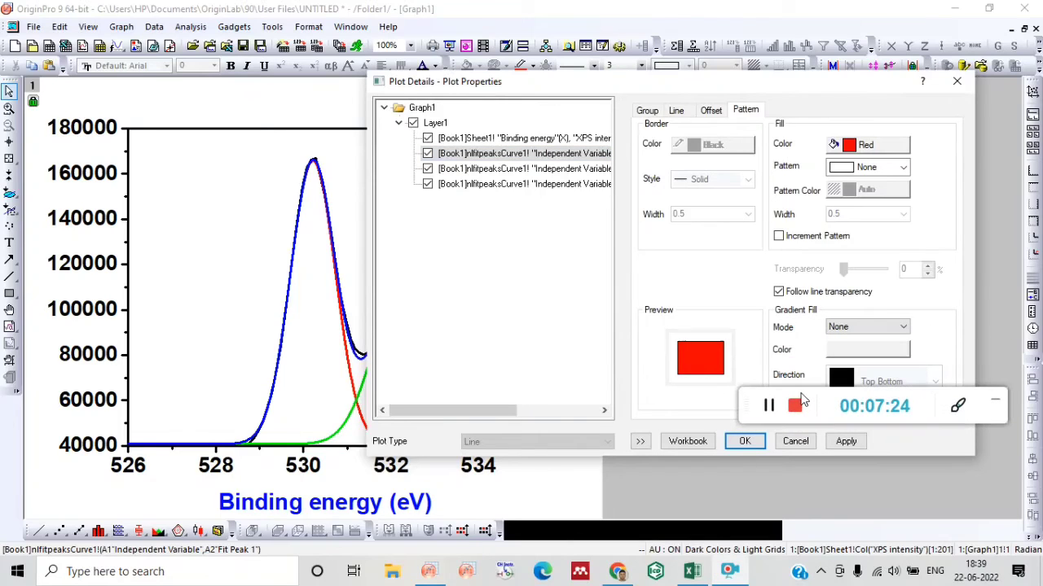
pyautogui.click(878, 169)
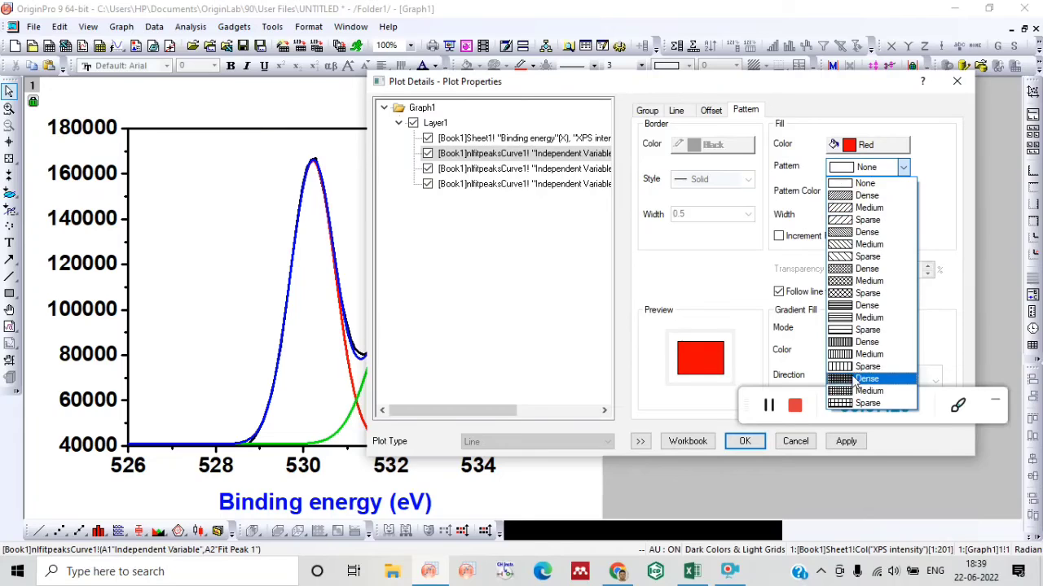
pyautogui.click(849, 220)
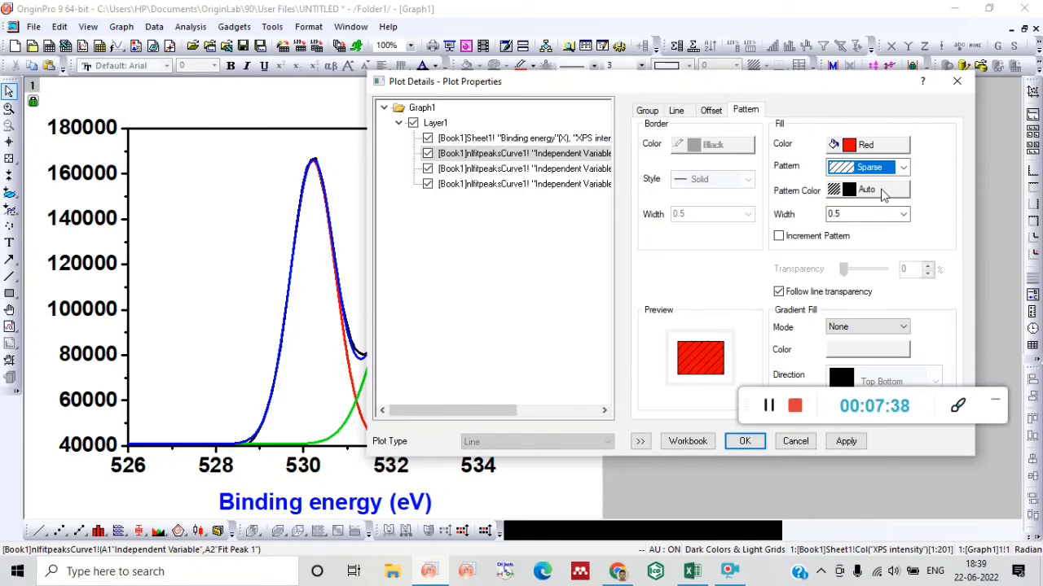
pyautogui.click(882, 192)
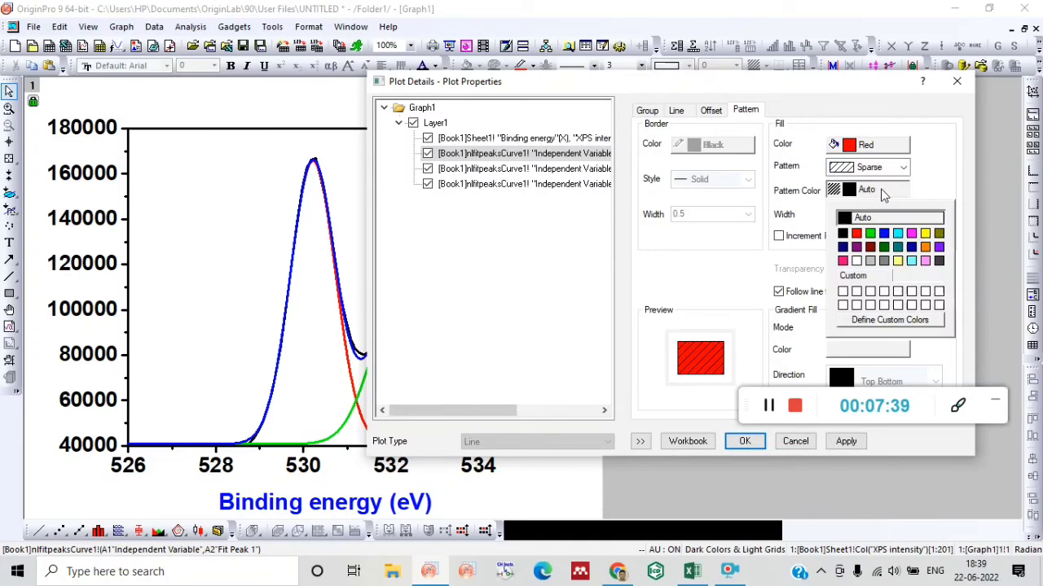
pyautogui.click(857, 235)
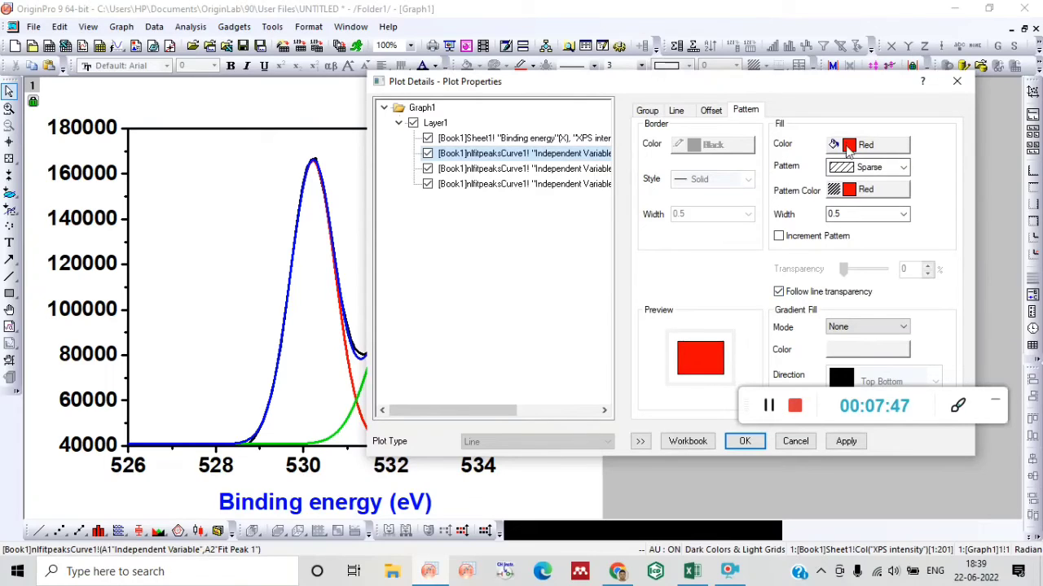
# Stop the Fit Peak 1 fill from following the line transparency, set its own transparency to 49%, and apply the plot settings.
pyautogui.click(780, 294)
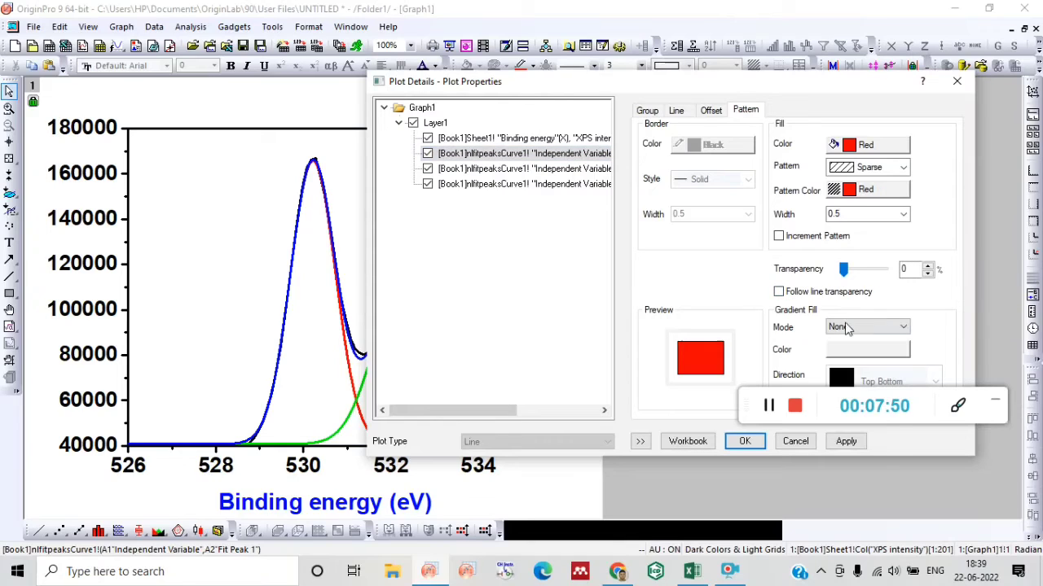
pyautogui.moveTo(849, 276); pyautogui.dragTo(866, 275)
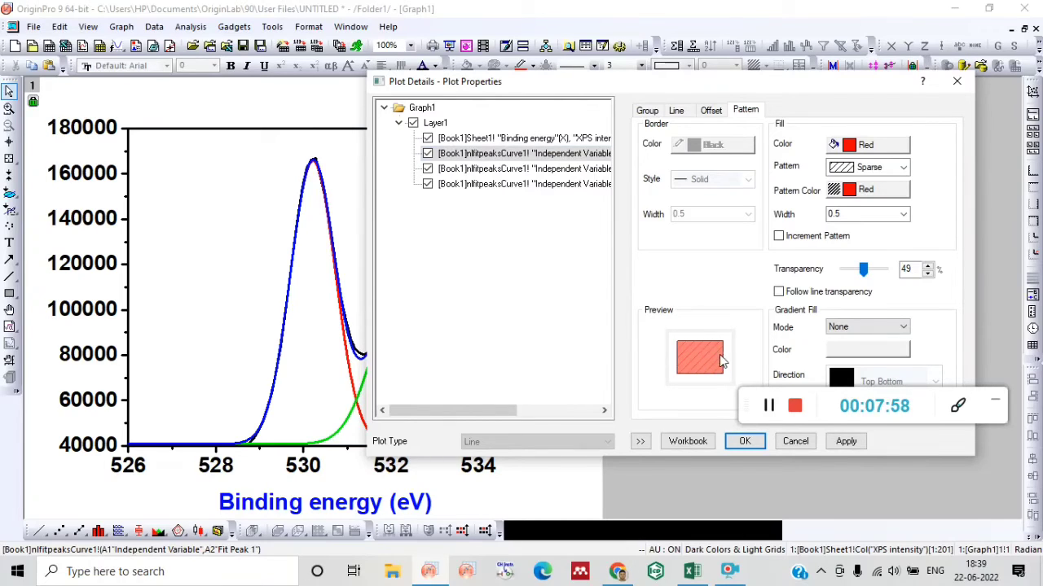
pyautogui.click(904, 215)
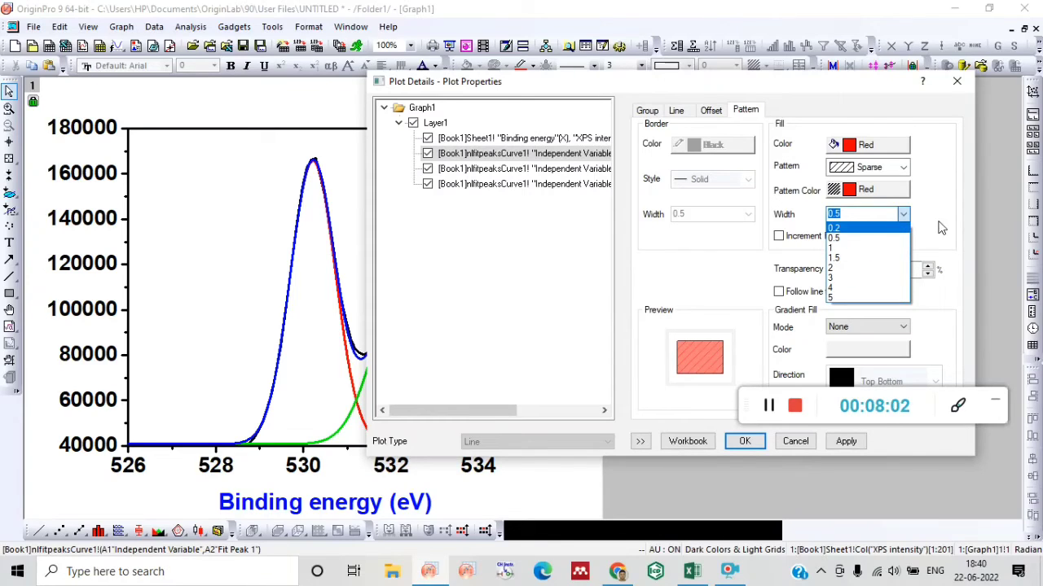
pyautogui.click(953, 267)
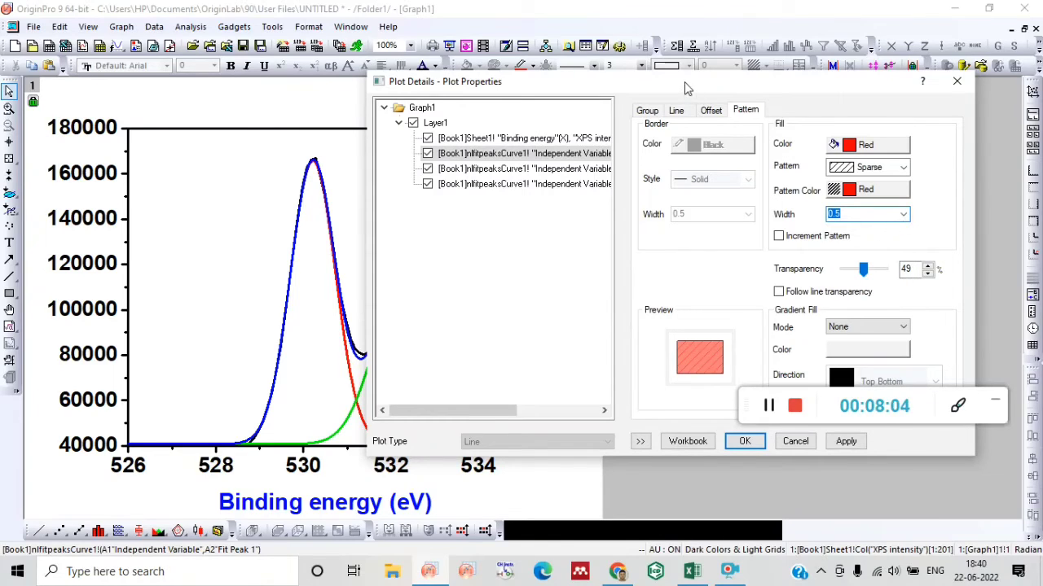
pyautogui.moveTo(684, 87); pyautogui.dragTo(545, 87)
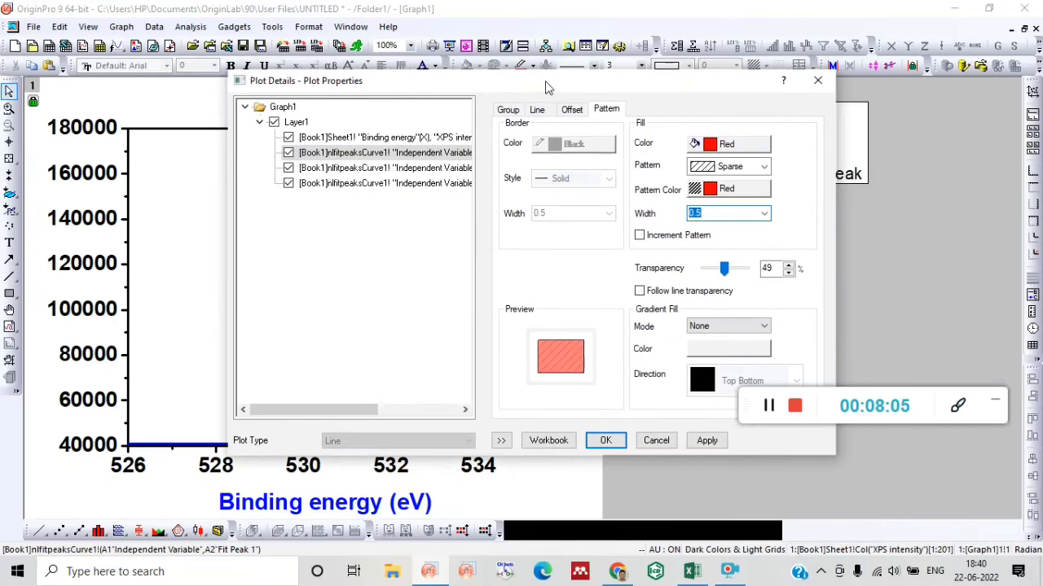
pyautogui.click(605, 441)
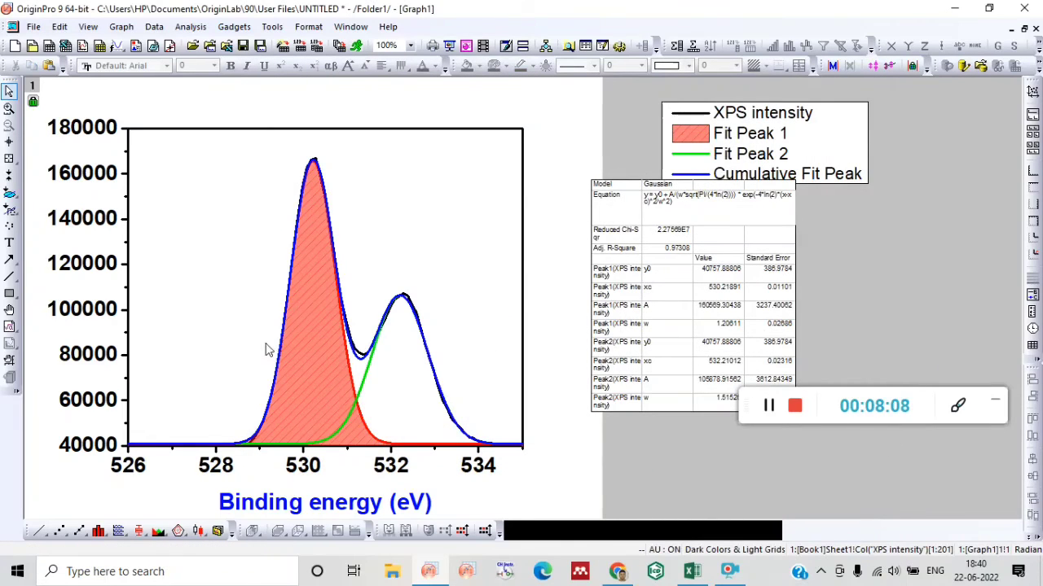
# Fill the area under the Fit Peak 2 curve and set the fill color to Green.
pyautogui.click(368, 374)
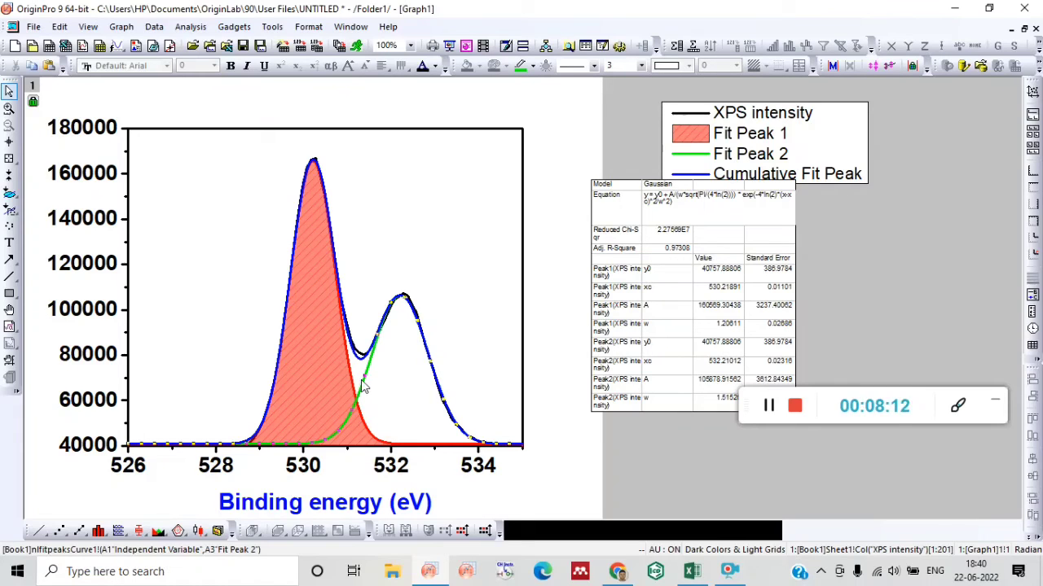
pyautogui.doubleClick(364, 386)
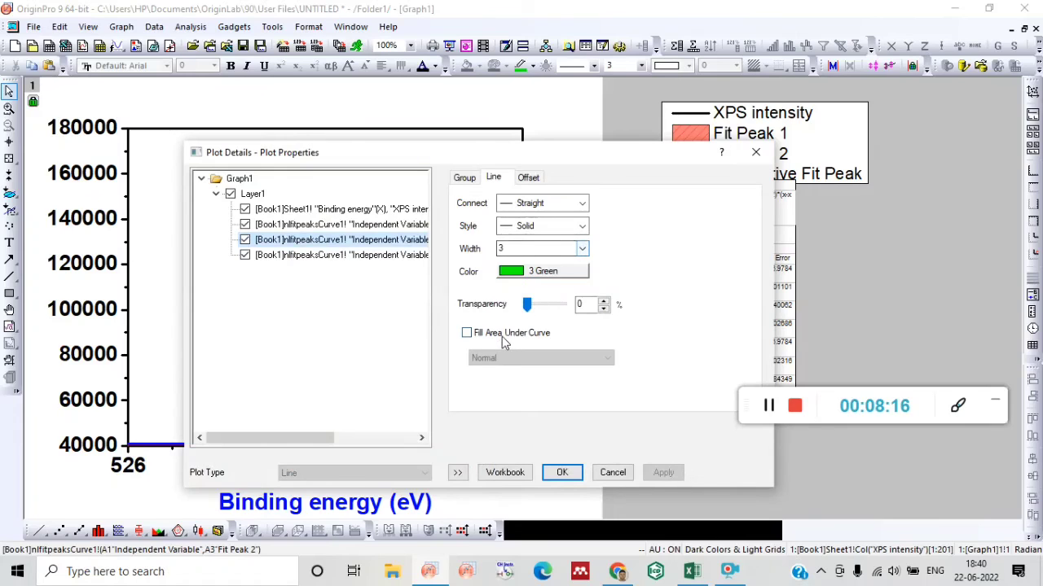
pyautogui.click(502, 336)
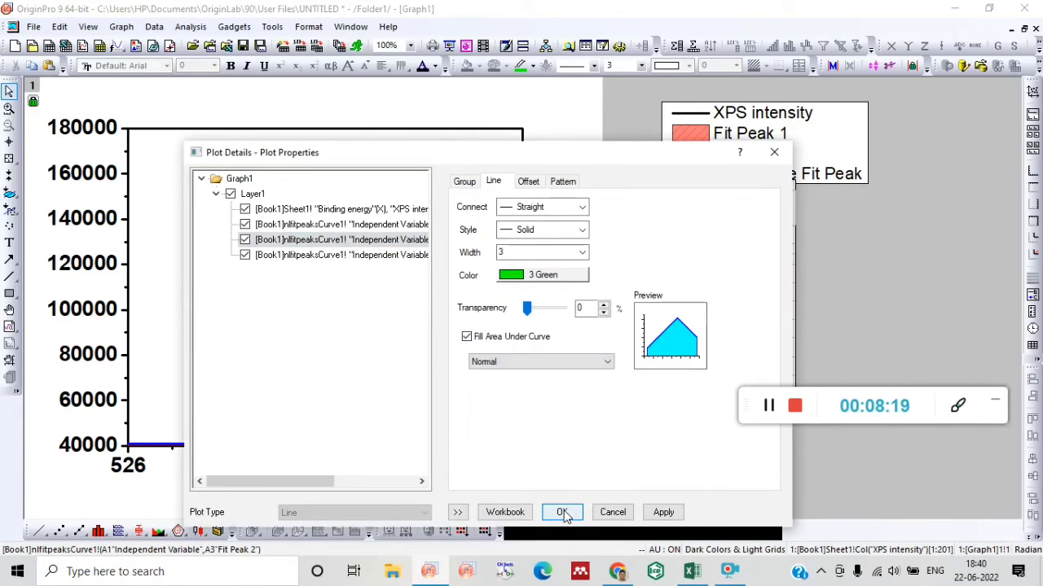
pyautogui.click(563, 181)
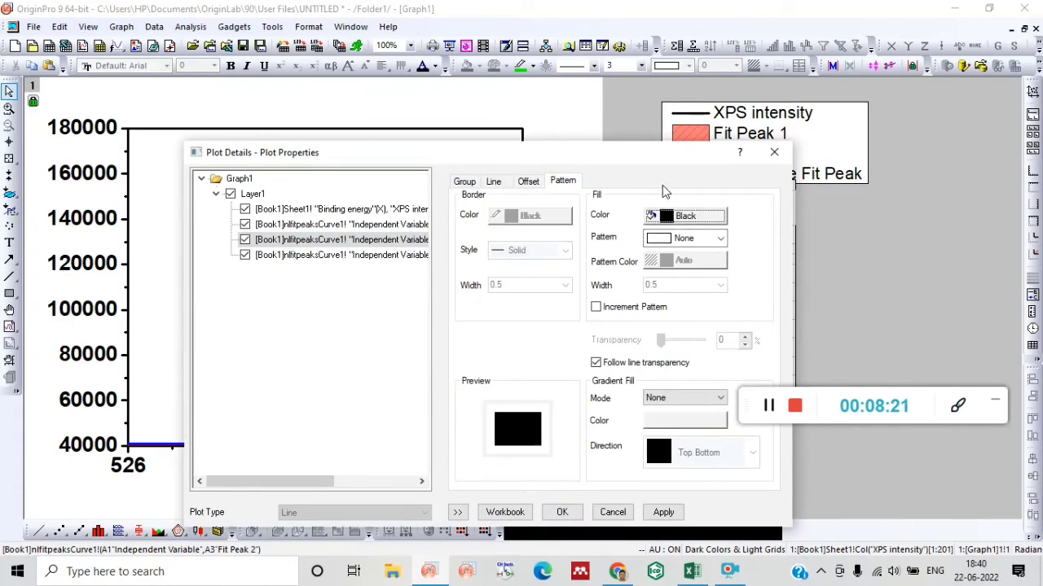
pyautogui.click(688, 216)
pyautogui.click(689, 267)
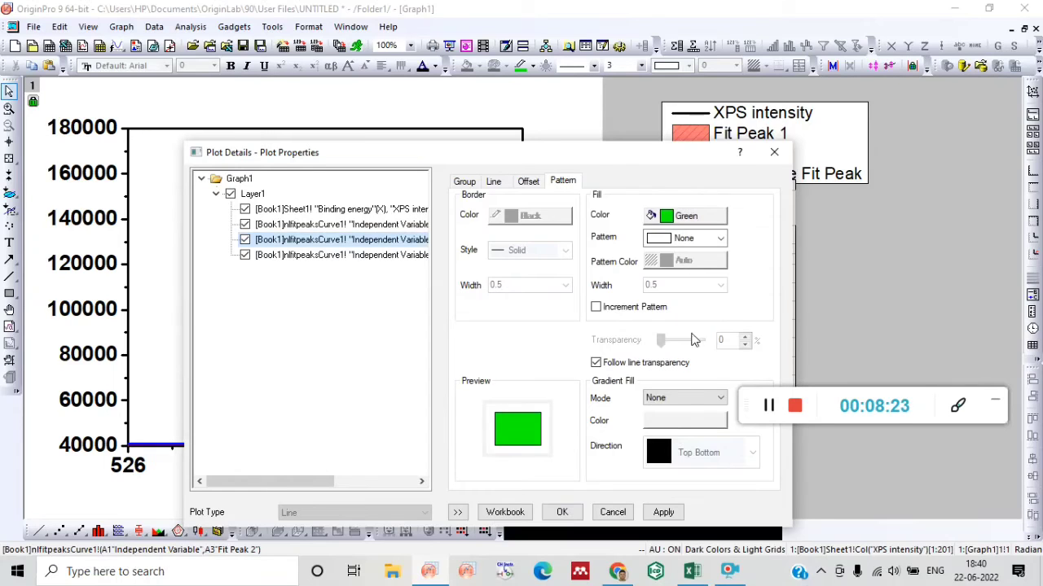
# Give the Fit Peak 2 fill a Sparse backward-slanting diagonal pattern with Olive as the pattern color.
pyautogui.click(690, 238)
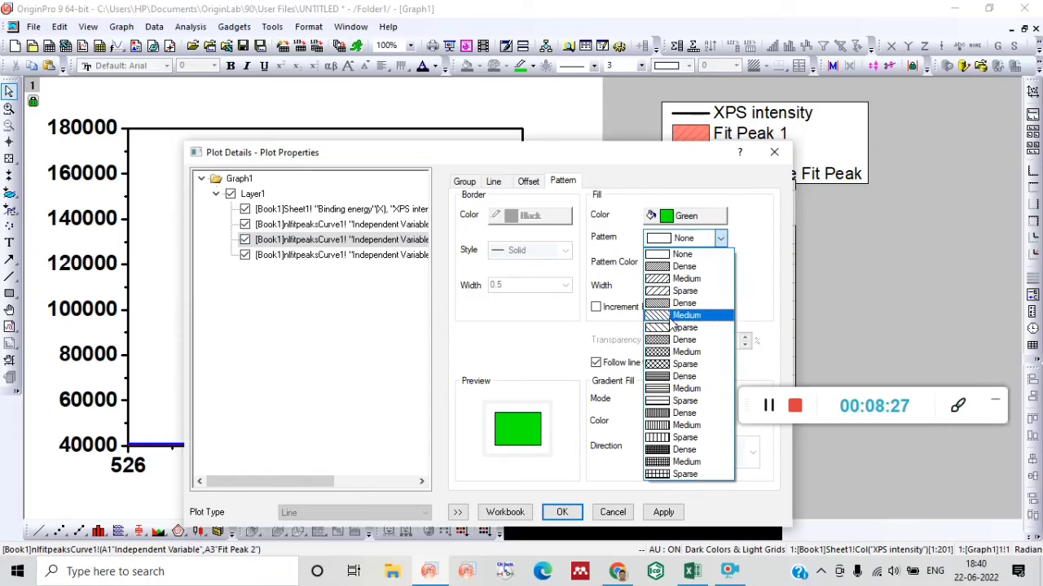
pyautogui.click(661, 292)
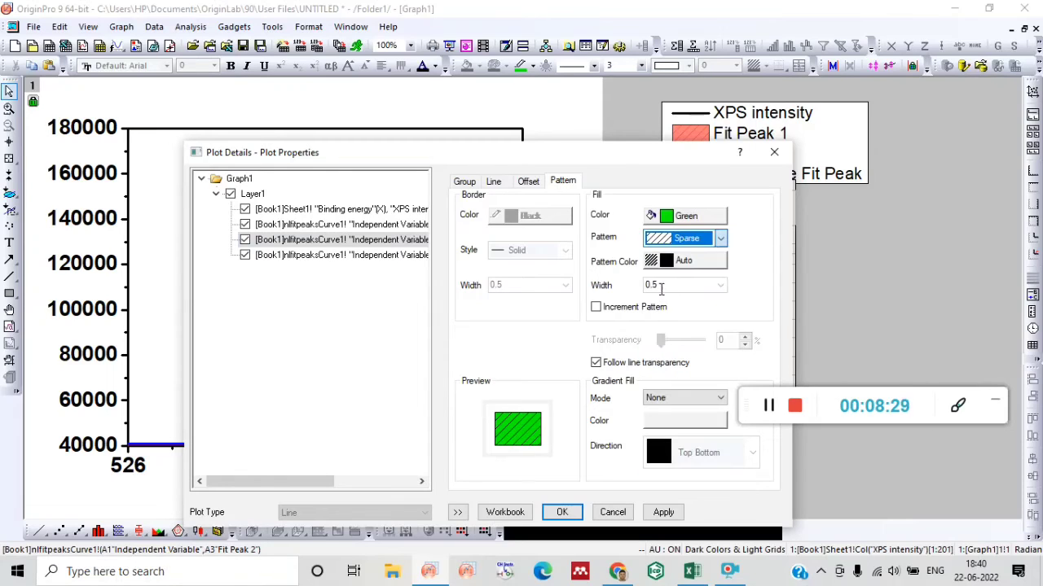
pyautogui.click(720, 238)
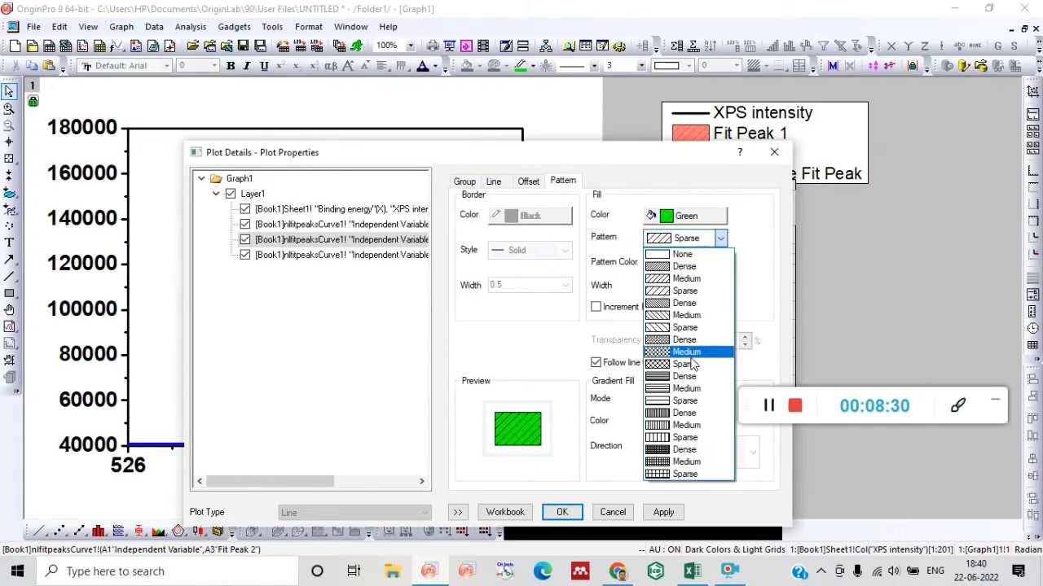
pyautogui.click(696, 328)
pyautogui.click(698, 261)
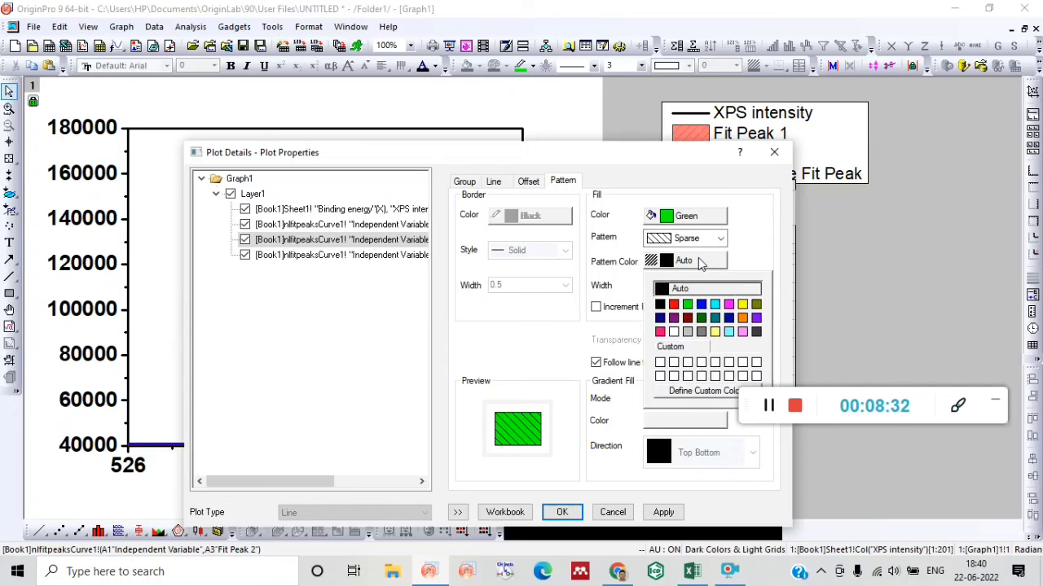
pyautogui.click(700, 318)
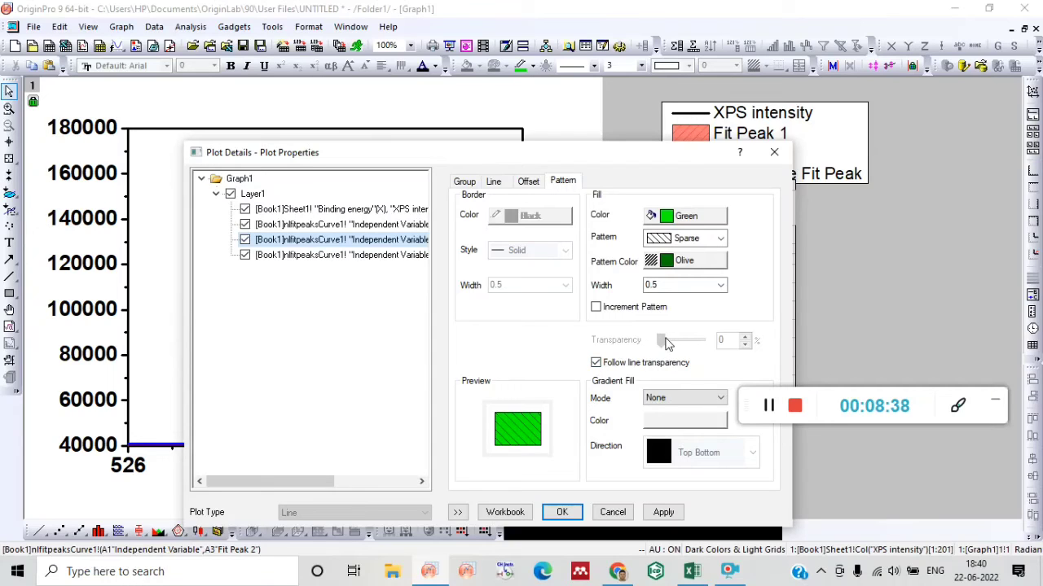
# Stop the Fit Peak 2 fill from following the line transparency, set its own transparency to 49%, and apply the plot settings.
pyautogui.click(595, 363)
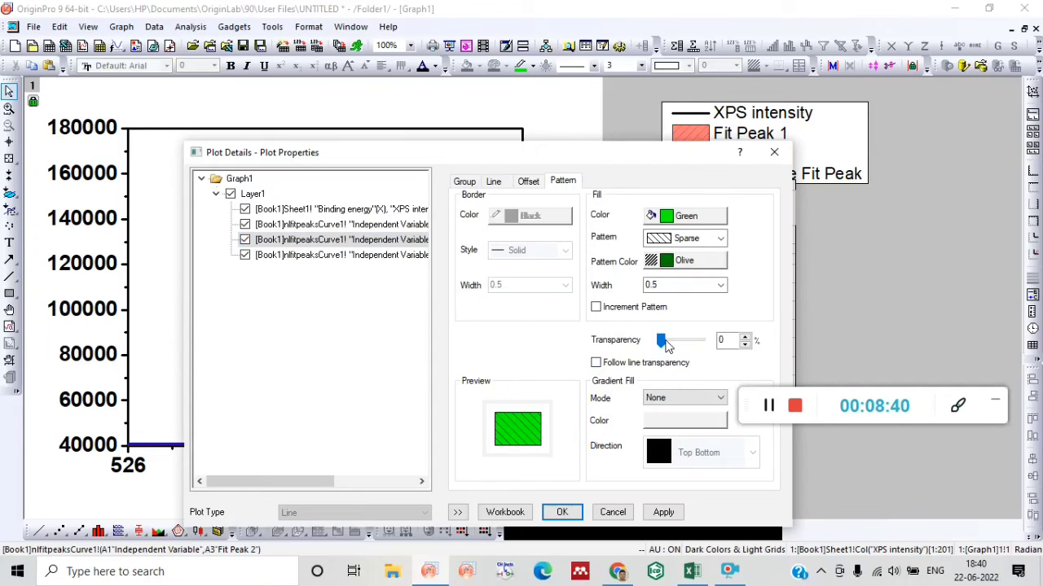
pyautogui.moveTo(665, 345); pyautogui.dragTo(684, 346)
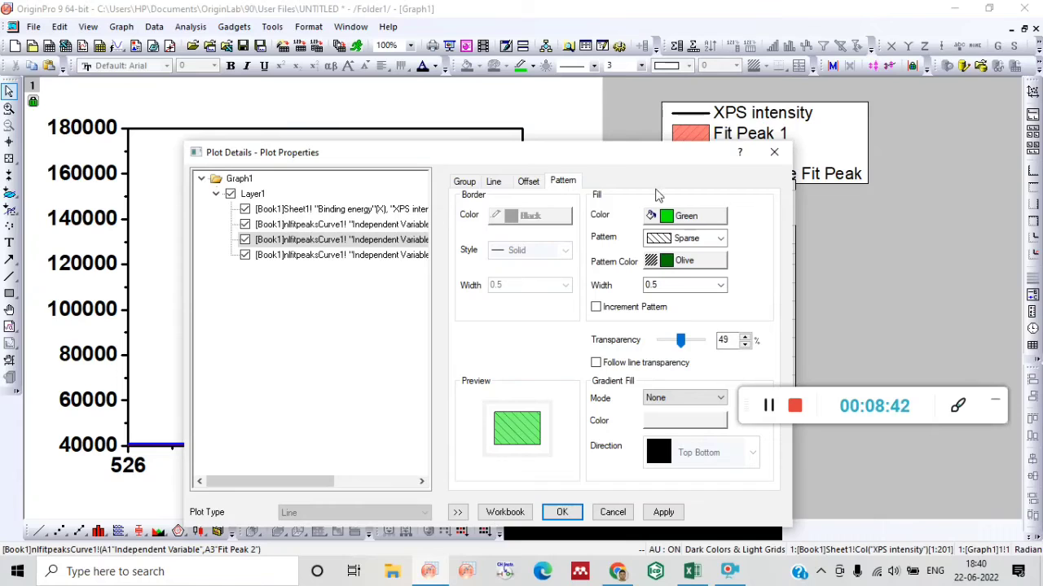
pyautogui.moveTo(529, 159); pyautogui.dragTo(733, 130)
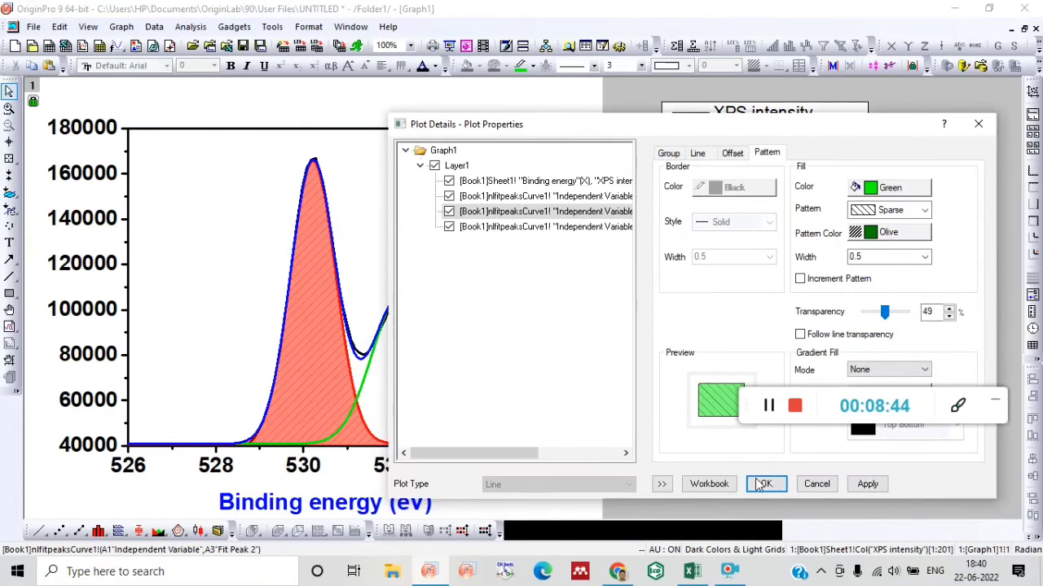
pyautogui.click(765, 484)
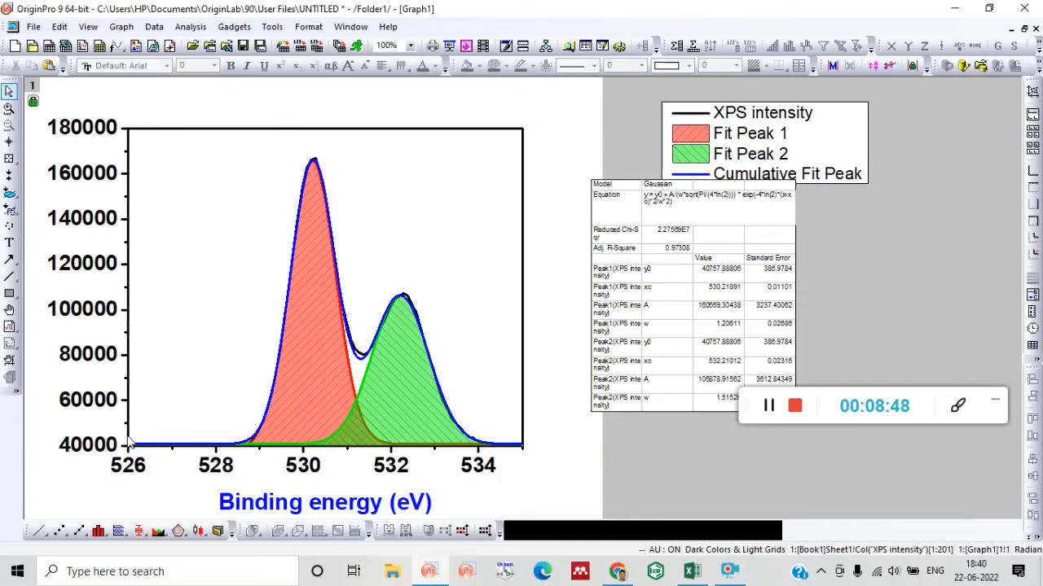
pyautogui.doubleClick(99, 449)
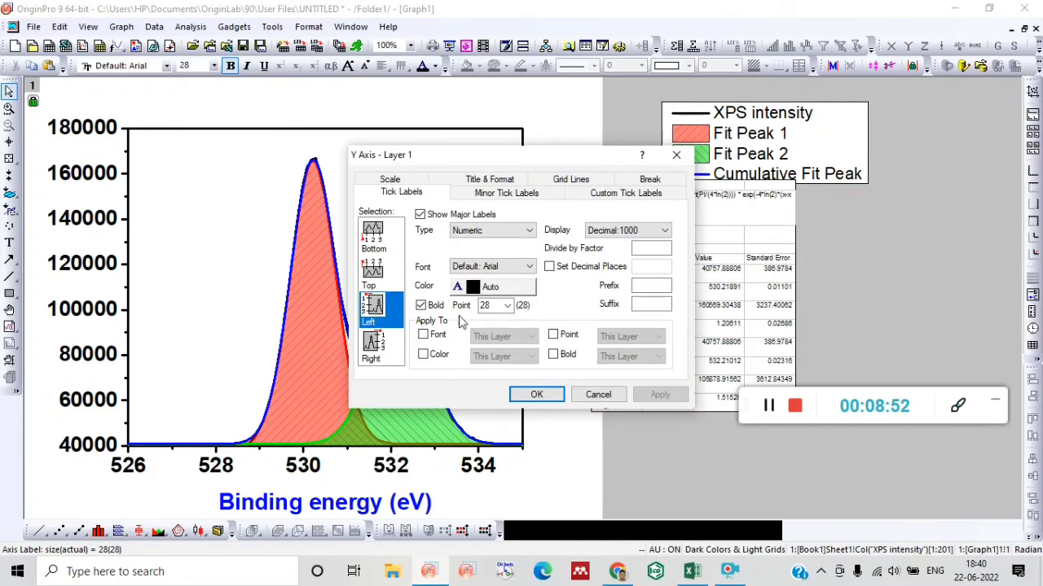
pyautogui.click(489, 306)
pyautogui.click(676, 155)
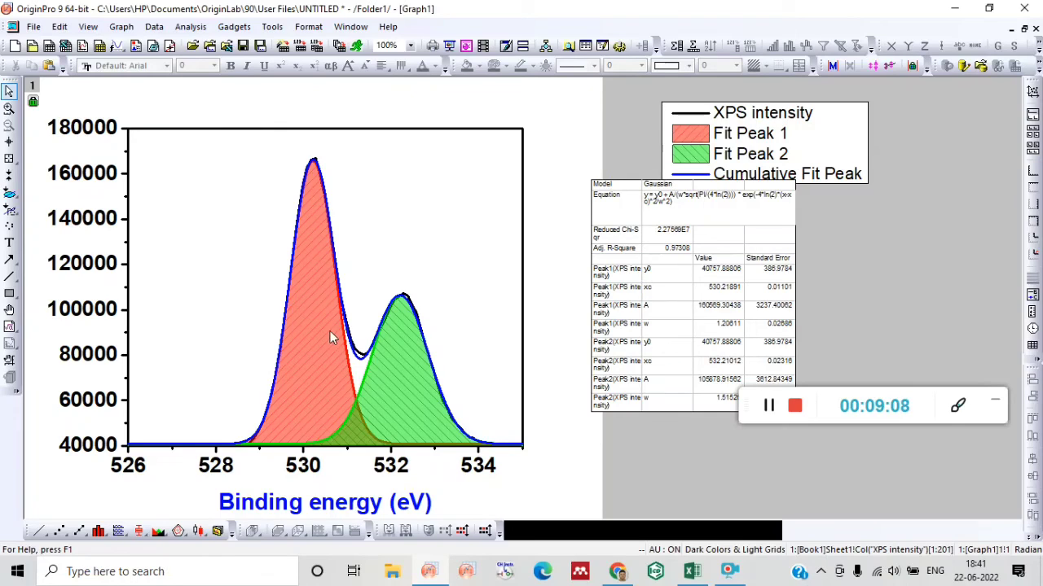
# Add a text label reading "fdygsadgg" to the graph and place it just above the Fit Peak 2 curve.
pyautogui.rightClick(362, 122)
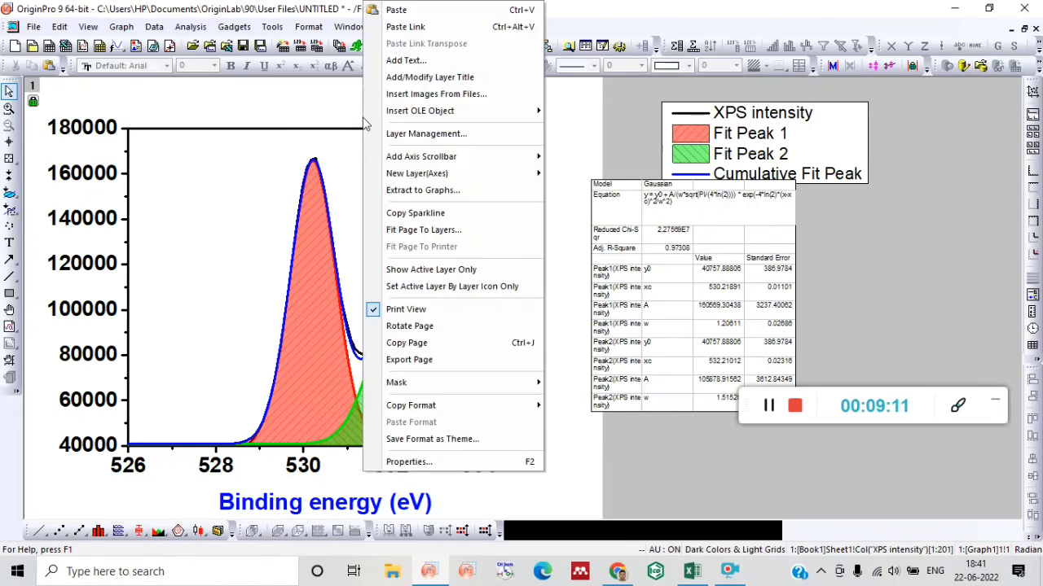
pyautogui.click(406, 60)
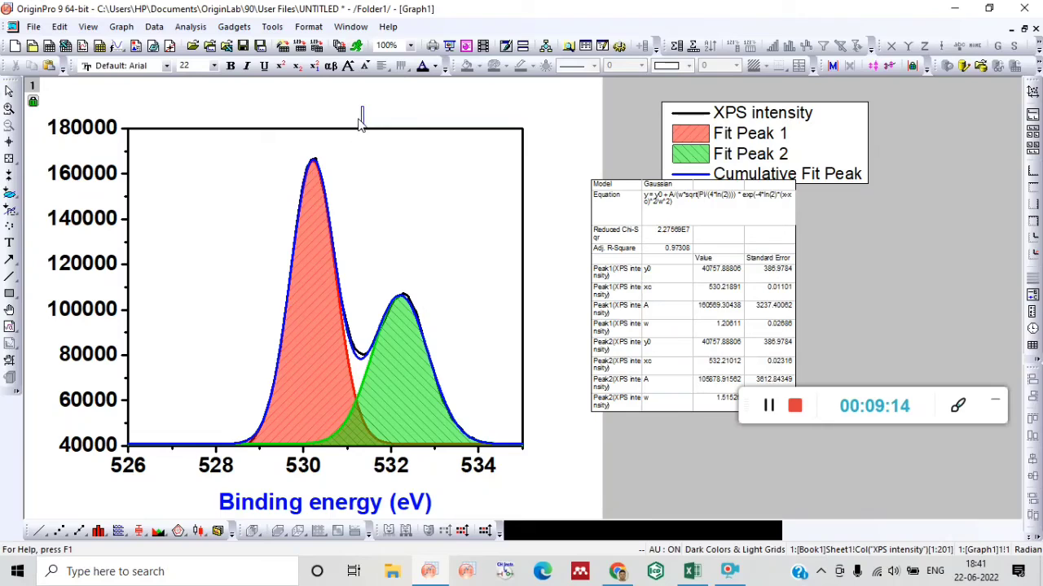
pyautogui.write('fdygsadgg')
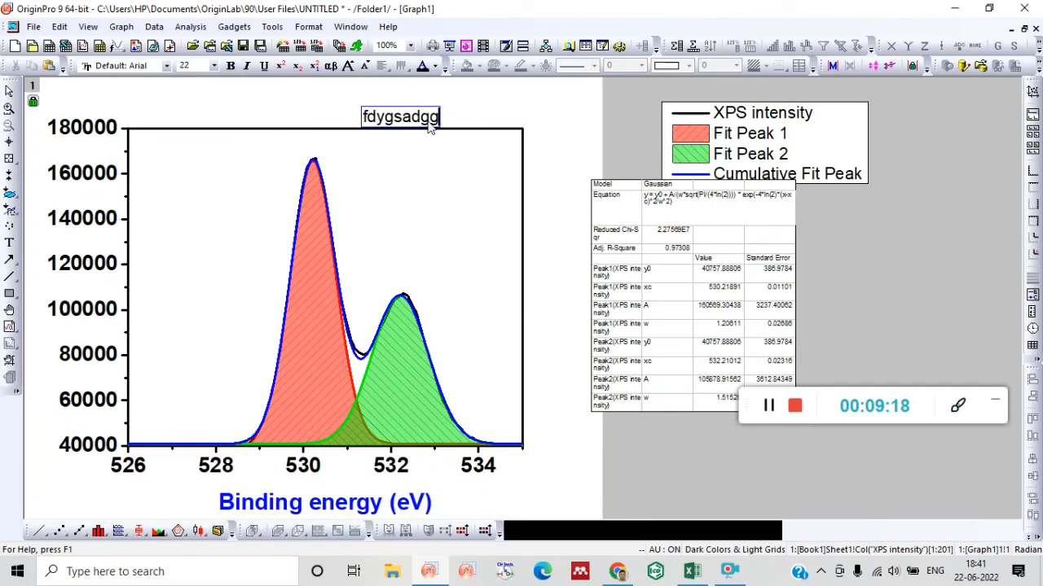
pyautogui.click(442, 145)
pyautogui.click(426, 116)
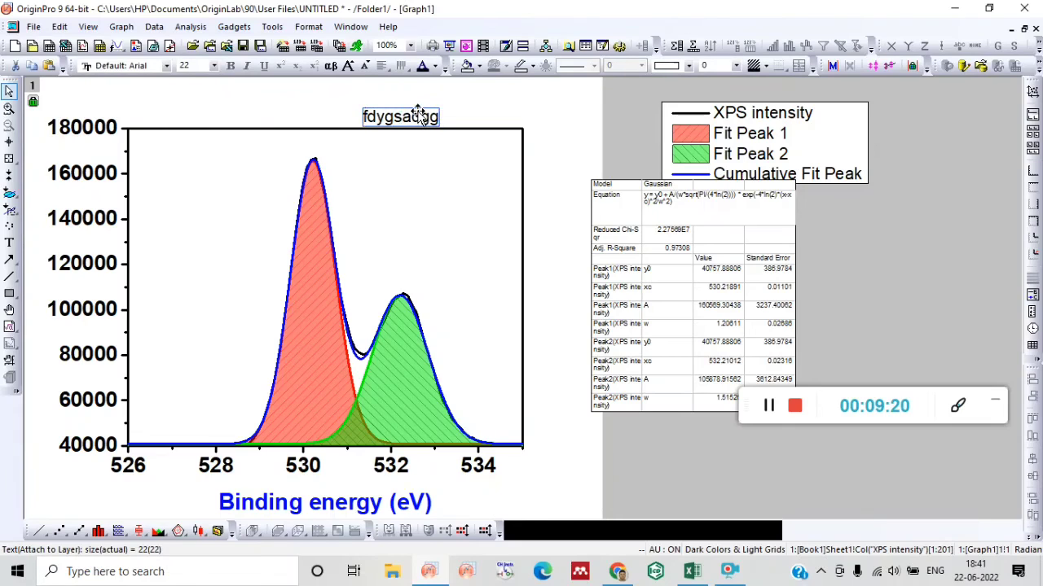
pyautogui.moveTo(419, 117); pyautogui.dragTo(413, 248)
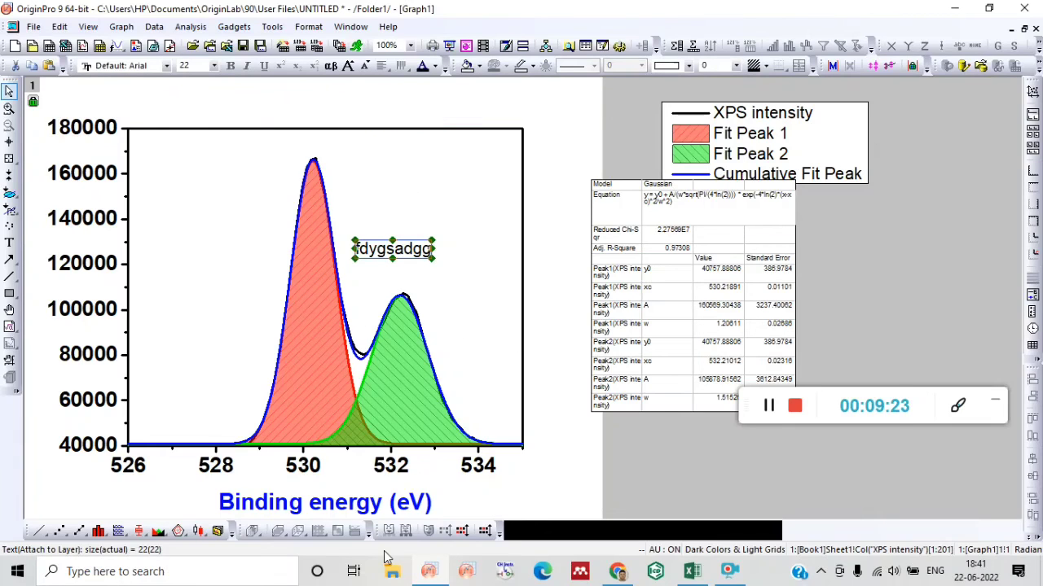
# Set all the text of the "fdygsadgg" label to size 16, italic and underlined, without bold.
pyautogui.doubleClick(417, 251)
pyautogui.moveTo(432, 250); pyautogui.dragTo(361, 254)
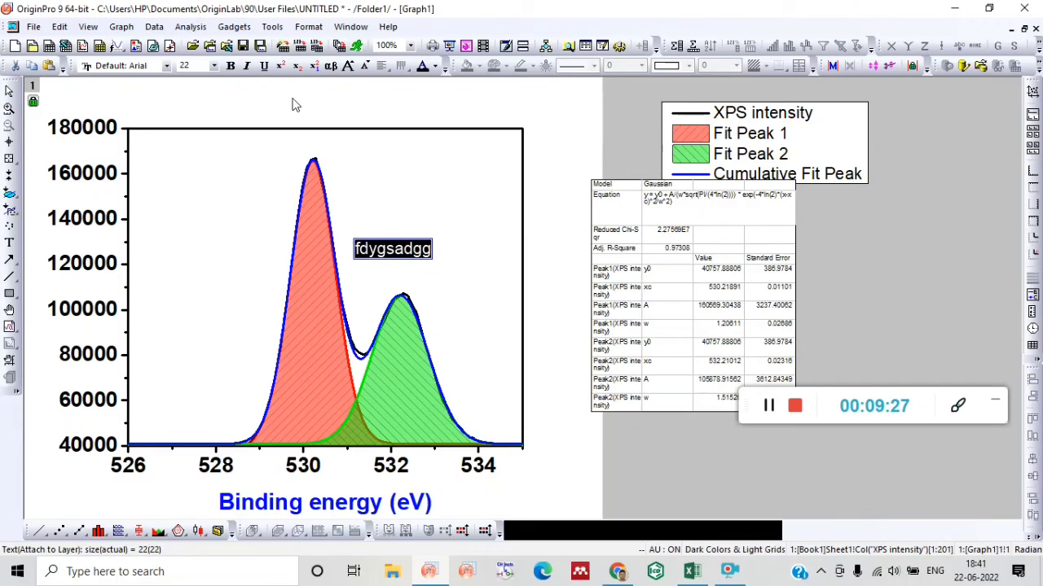
pyautogui.click(214, 66)
pyautogui.click(186, 138)
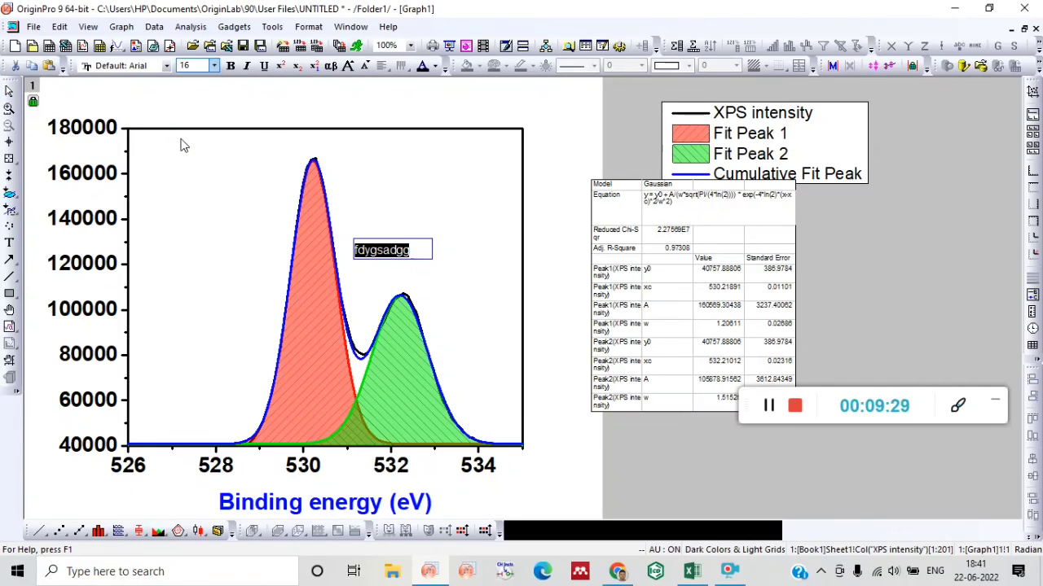
pyautogui.click(231, 65)
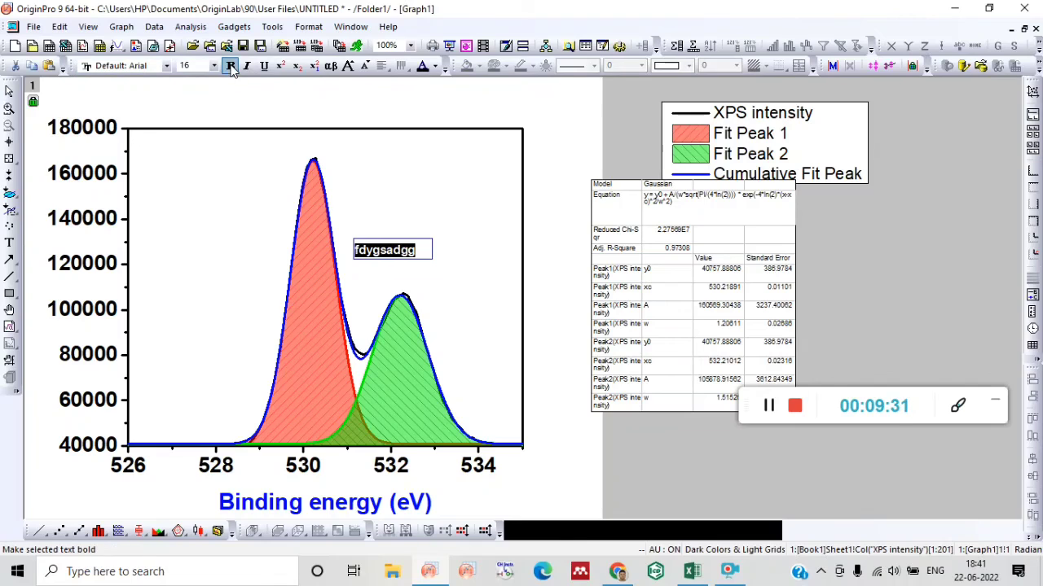
pyautogui.click(247, 65)
pyautogui.click(264, 66)
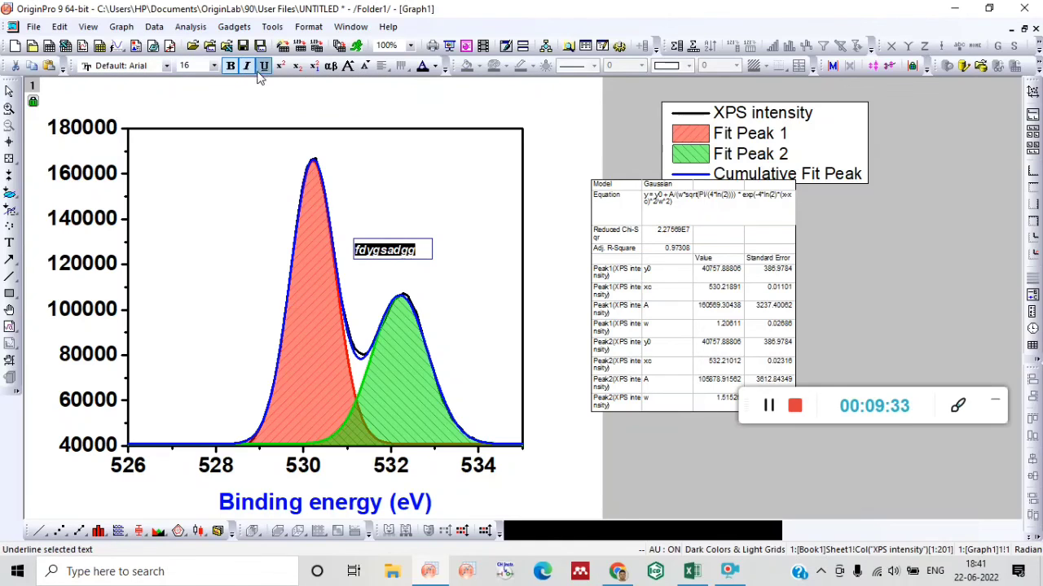
pyautogui.click(231, 65)
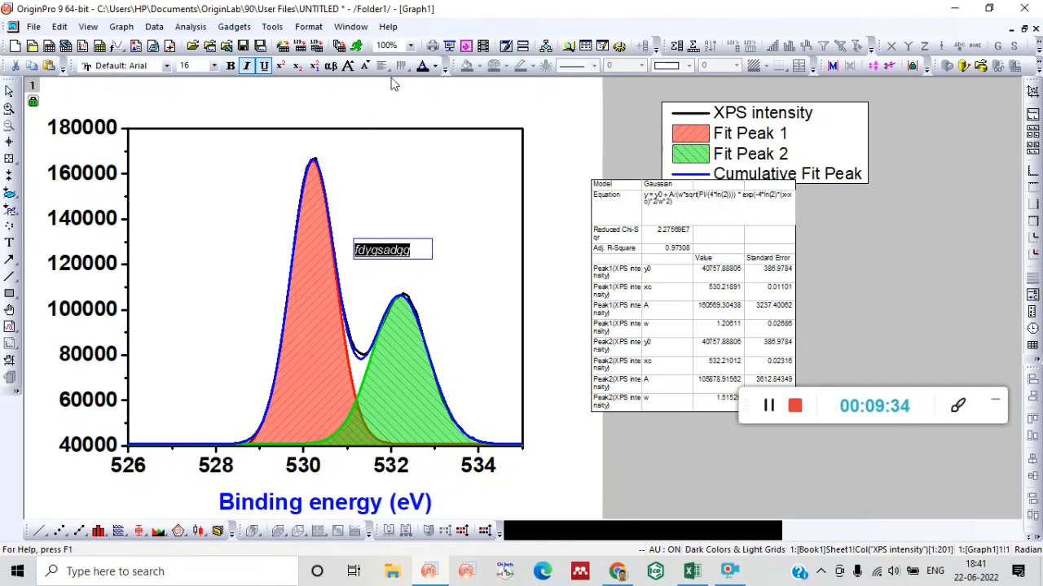
# Color the "fdygsadgg" label text dark red, set its size to 24, and finish editing it.
pyautogui.click(434, 68)
pyautogui.click(457, 112)
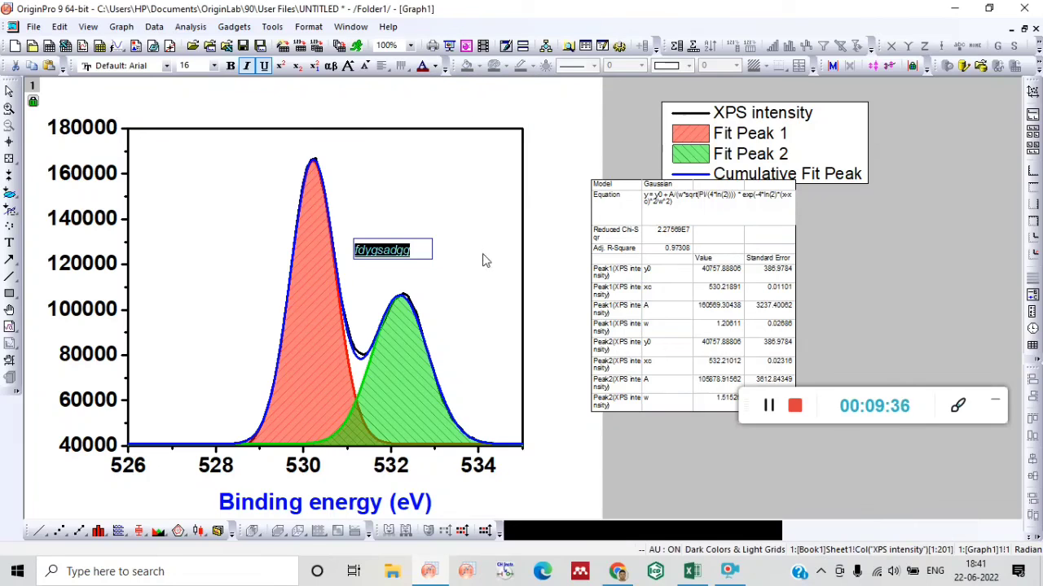
pyautogui.click(215, 68)
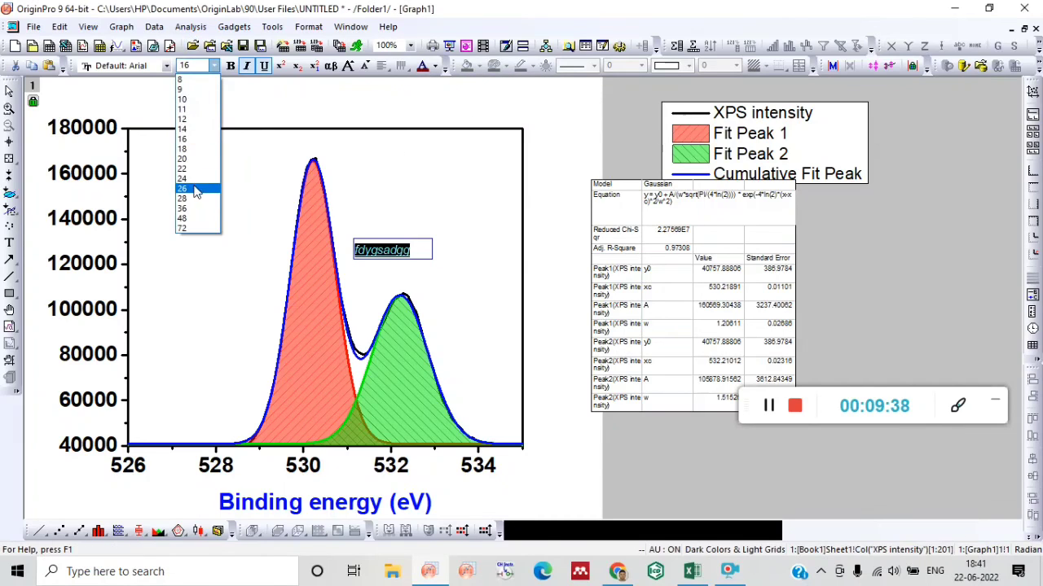
pyautogui.click(198, 184)
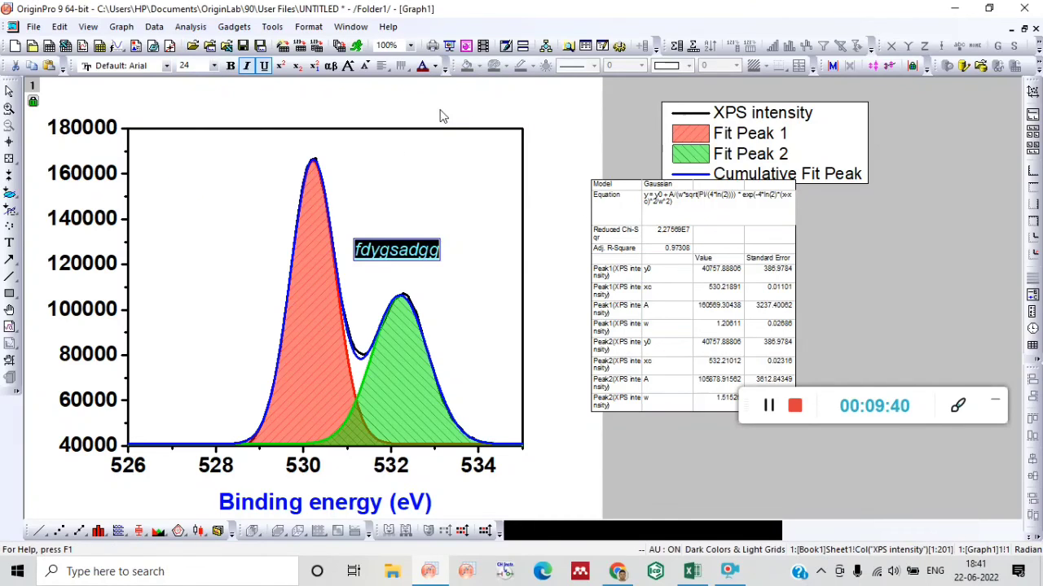
pyautogui.click(480, 303)
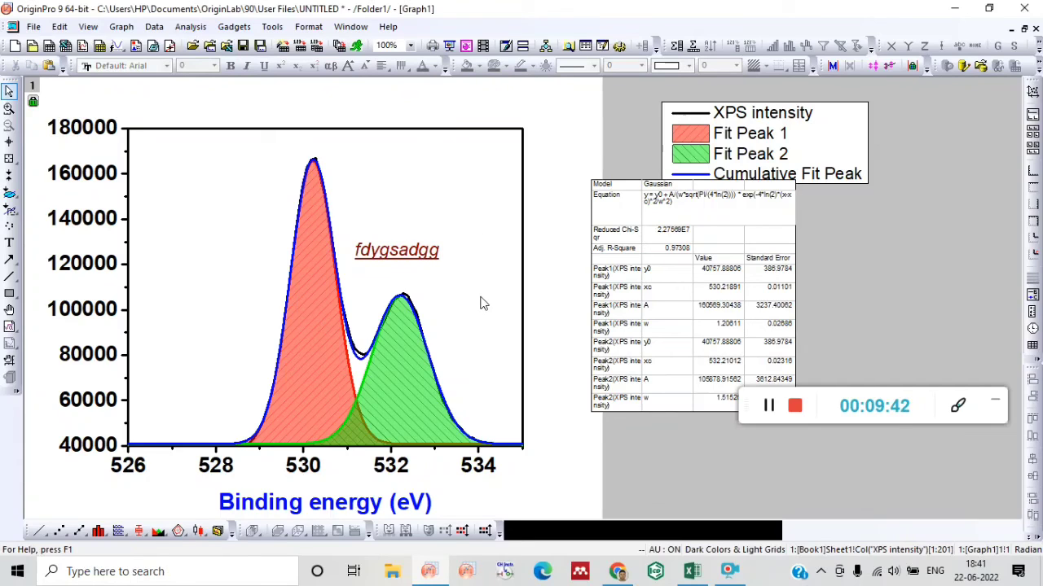